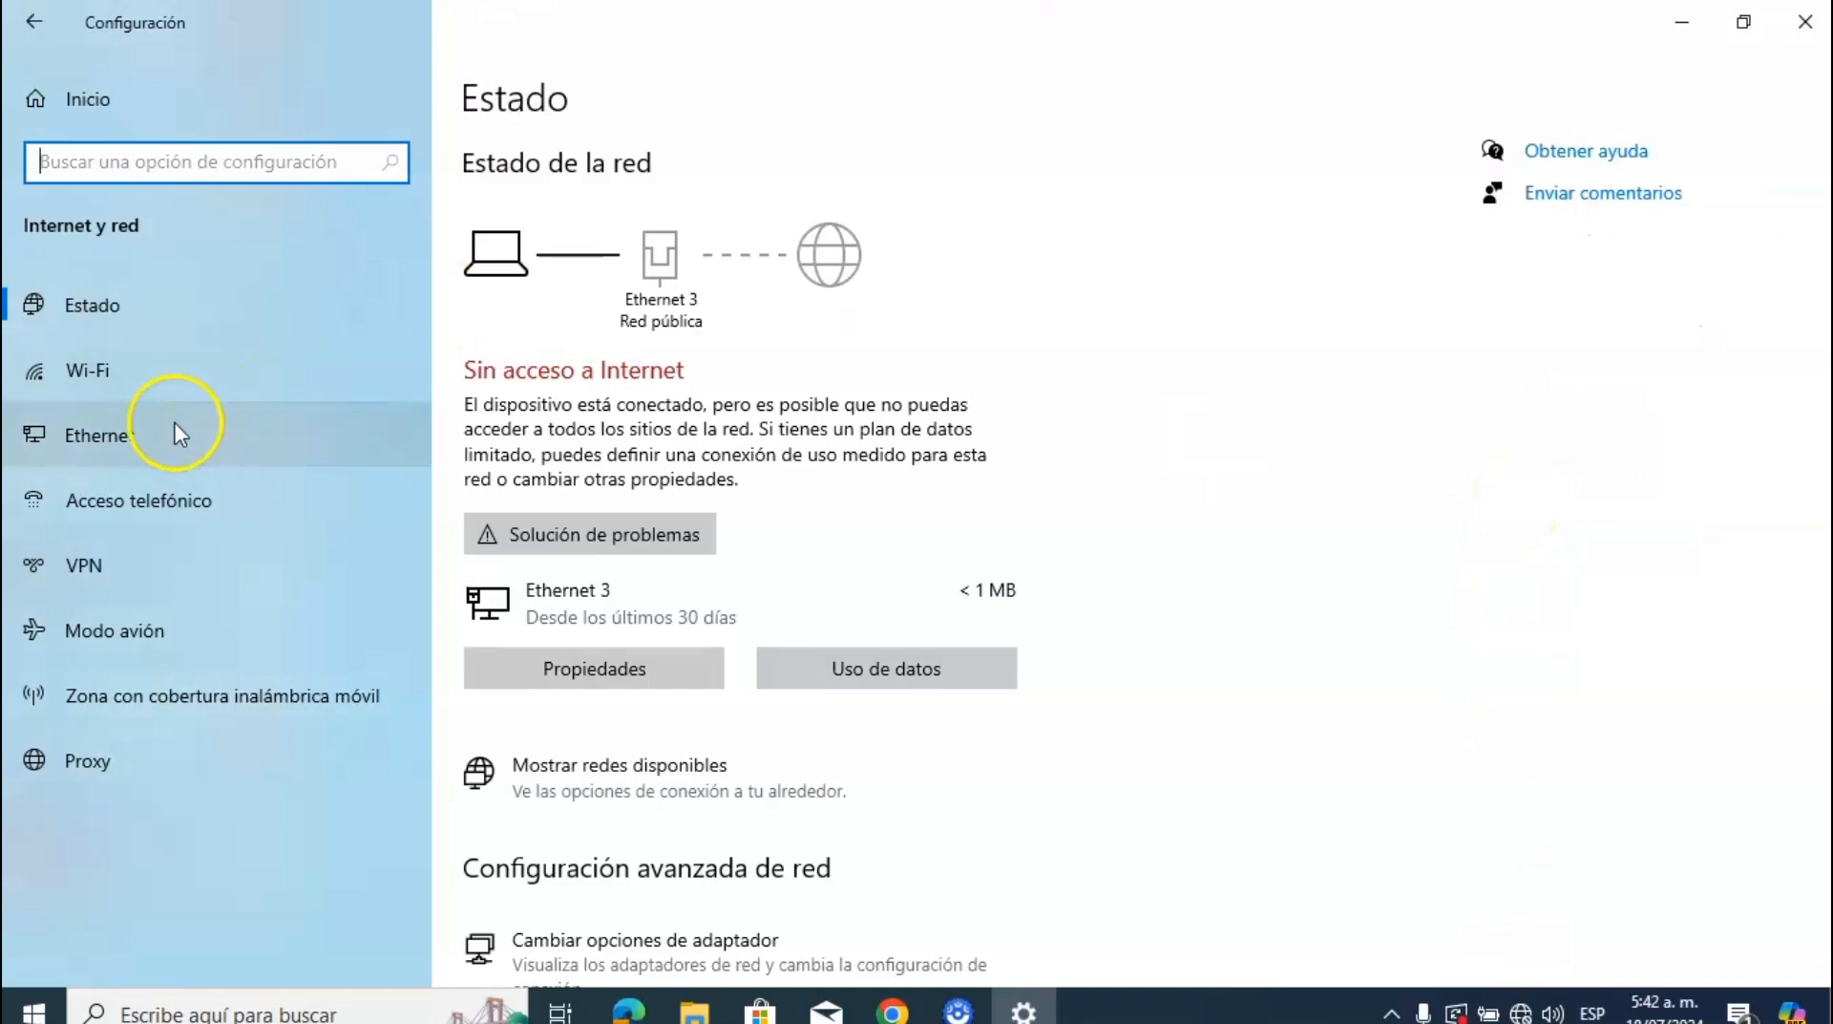
Step: Open the Ethernet page in Windows Settings' Internet y red section
left_click(142, 435)
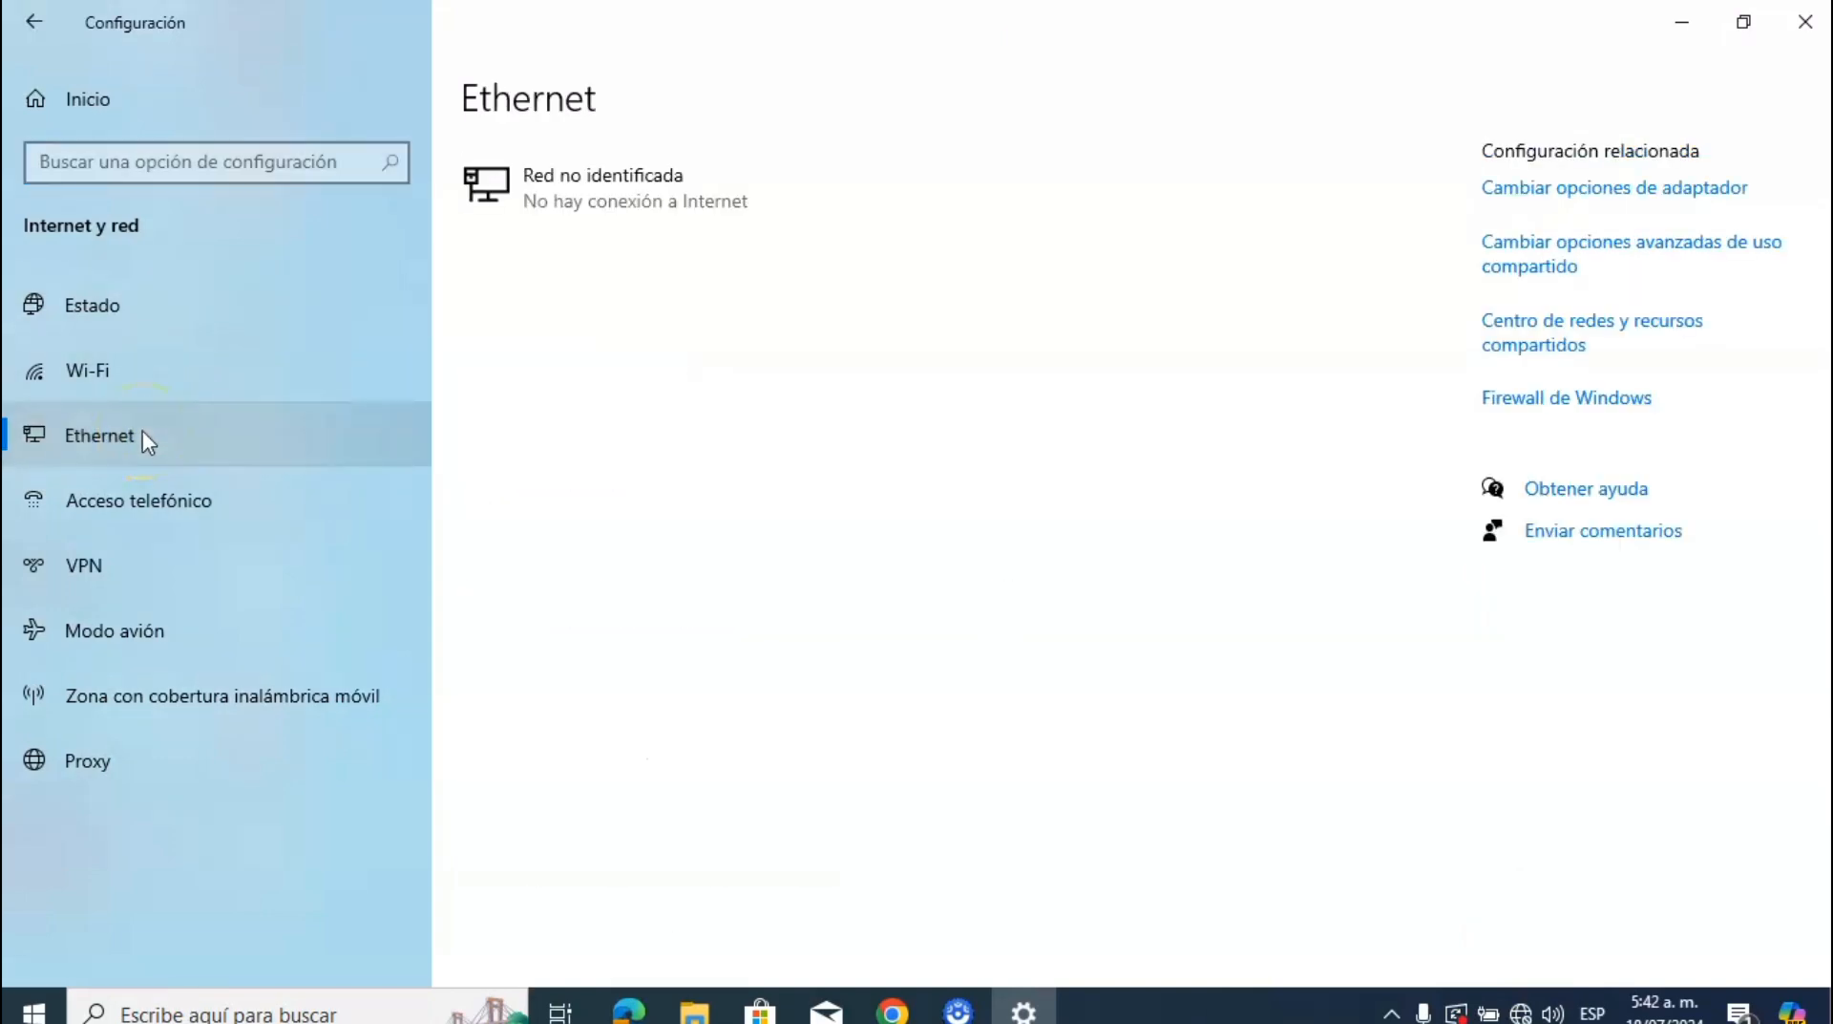
Step: Open the properties of the Ethernet 3 adapter from the network connections list
left_click(1620, 207)
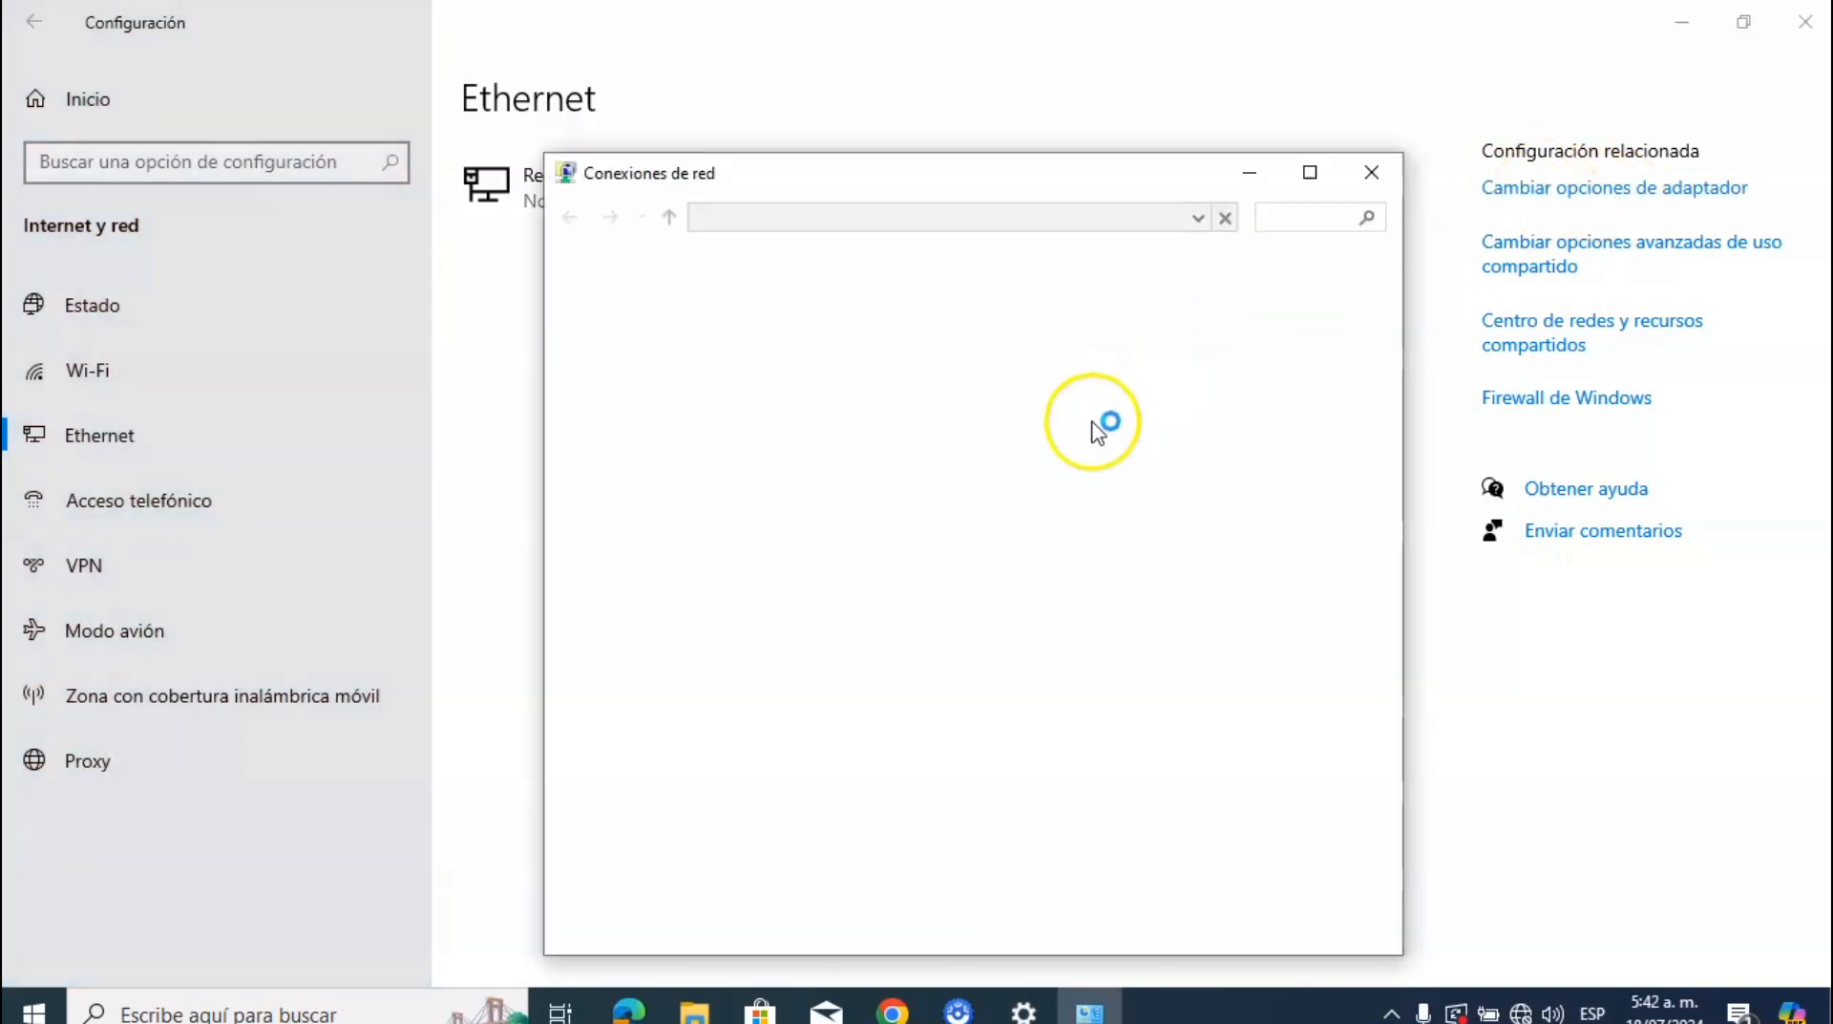
left_click(689, 417)
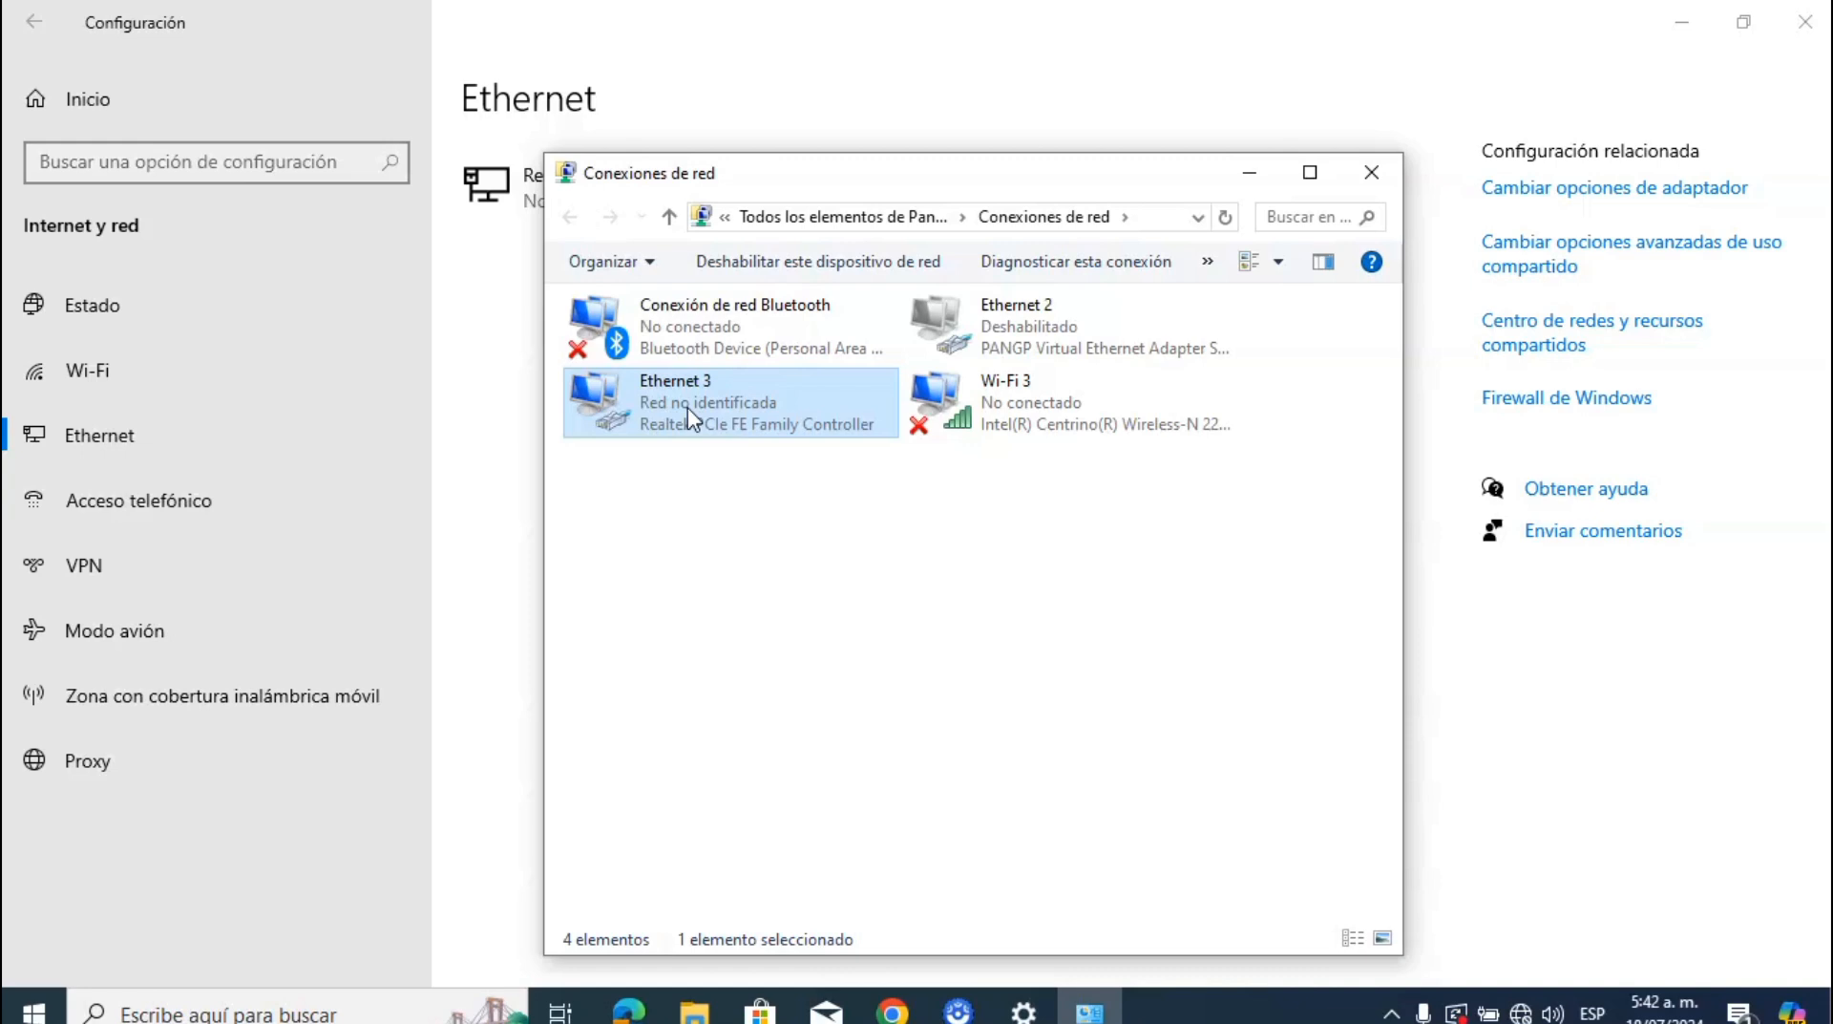
double_click(688, 408)
left_click(787, 708)
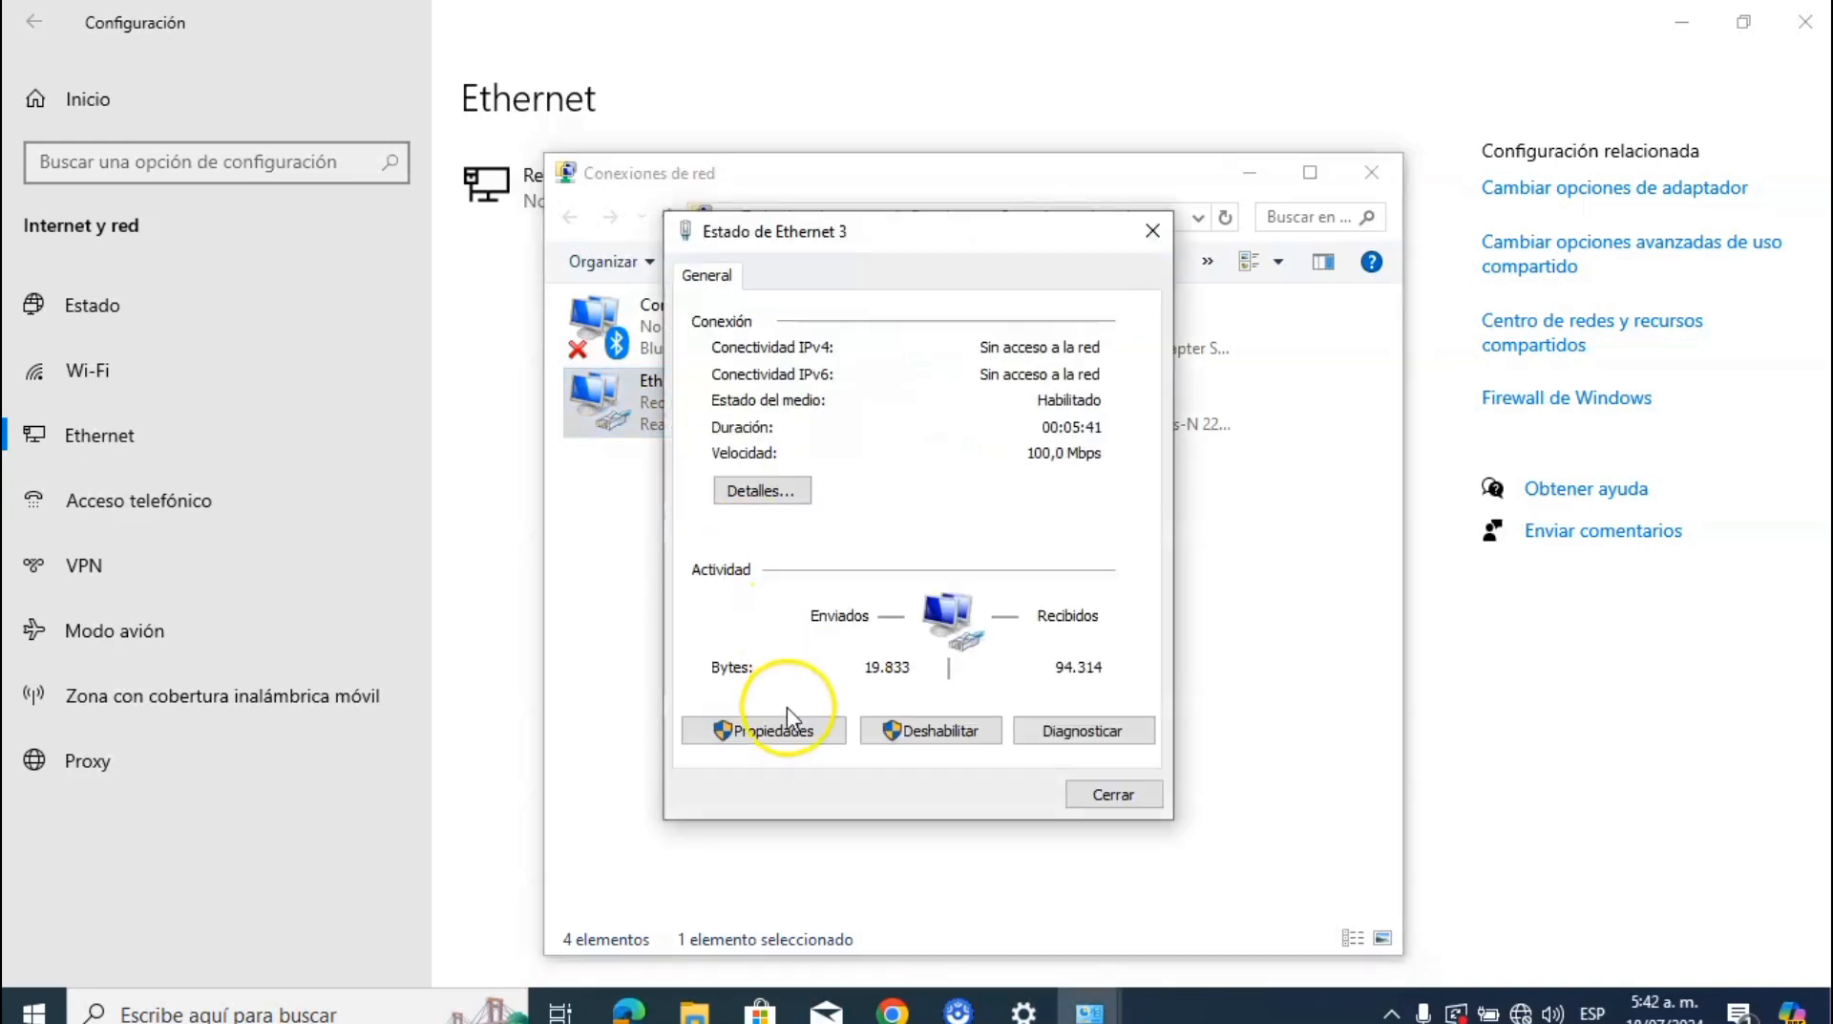
left_click(749, 729)
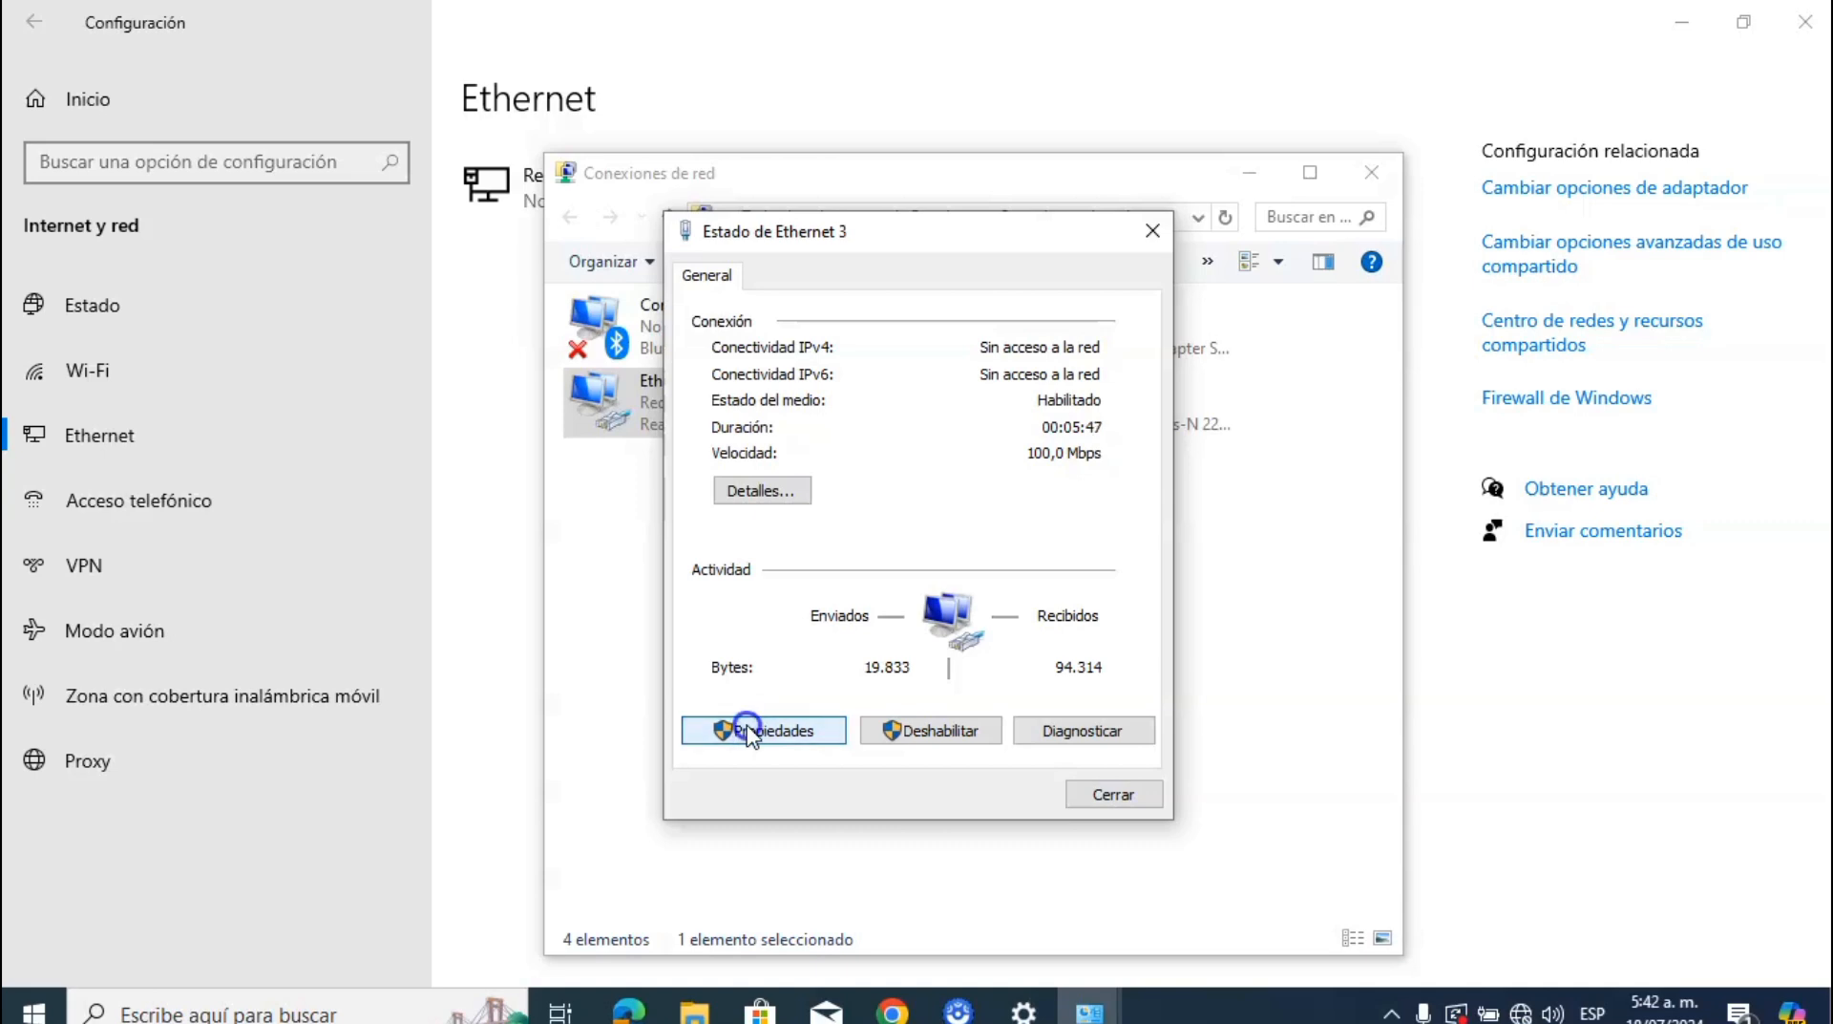
left_click(777, 733)
left_click(781, 728)
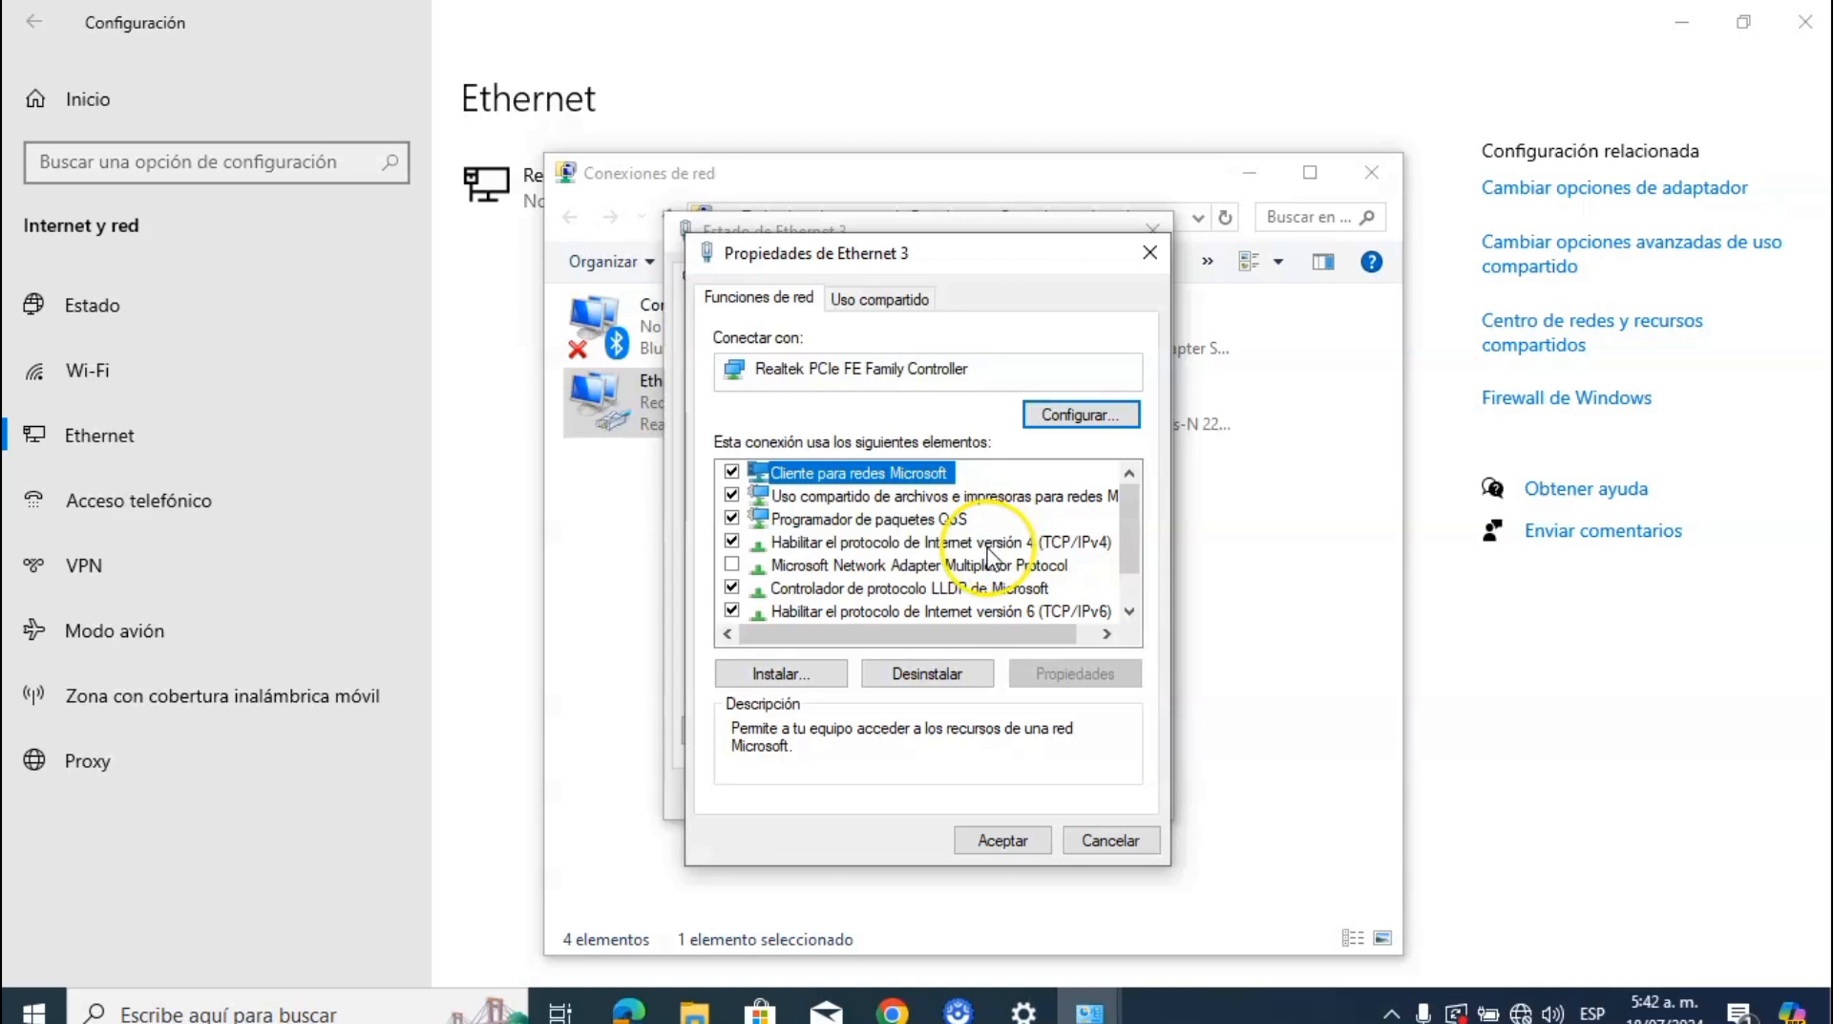
Step: Confirm Ethernet 3 uses static IPv4 10.44.77.100 with mask 255.255.255.0, then close the dialogs
double_click(988, 543)
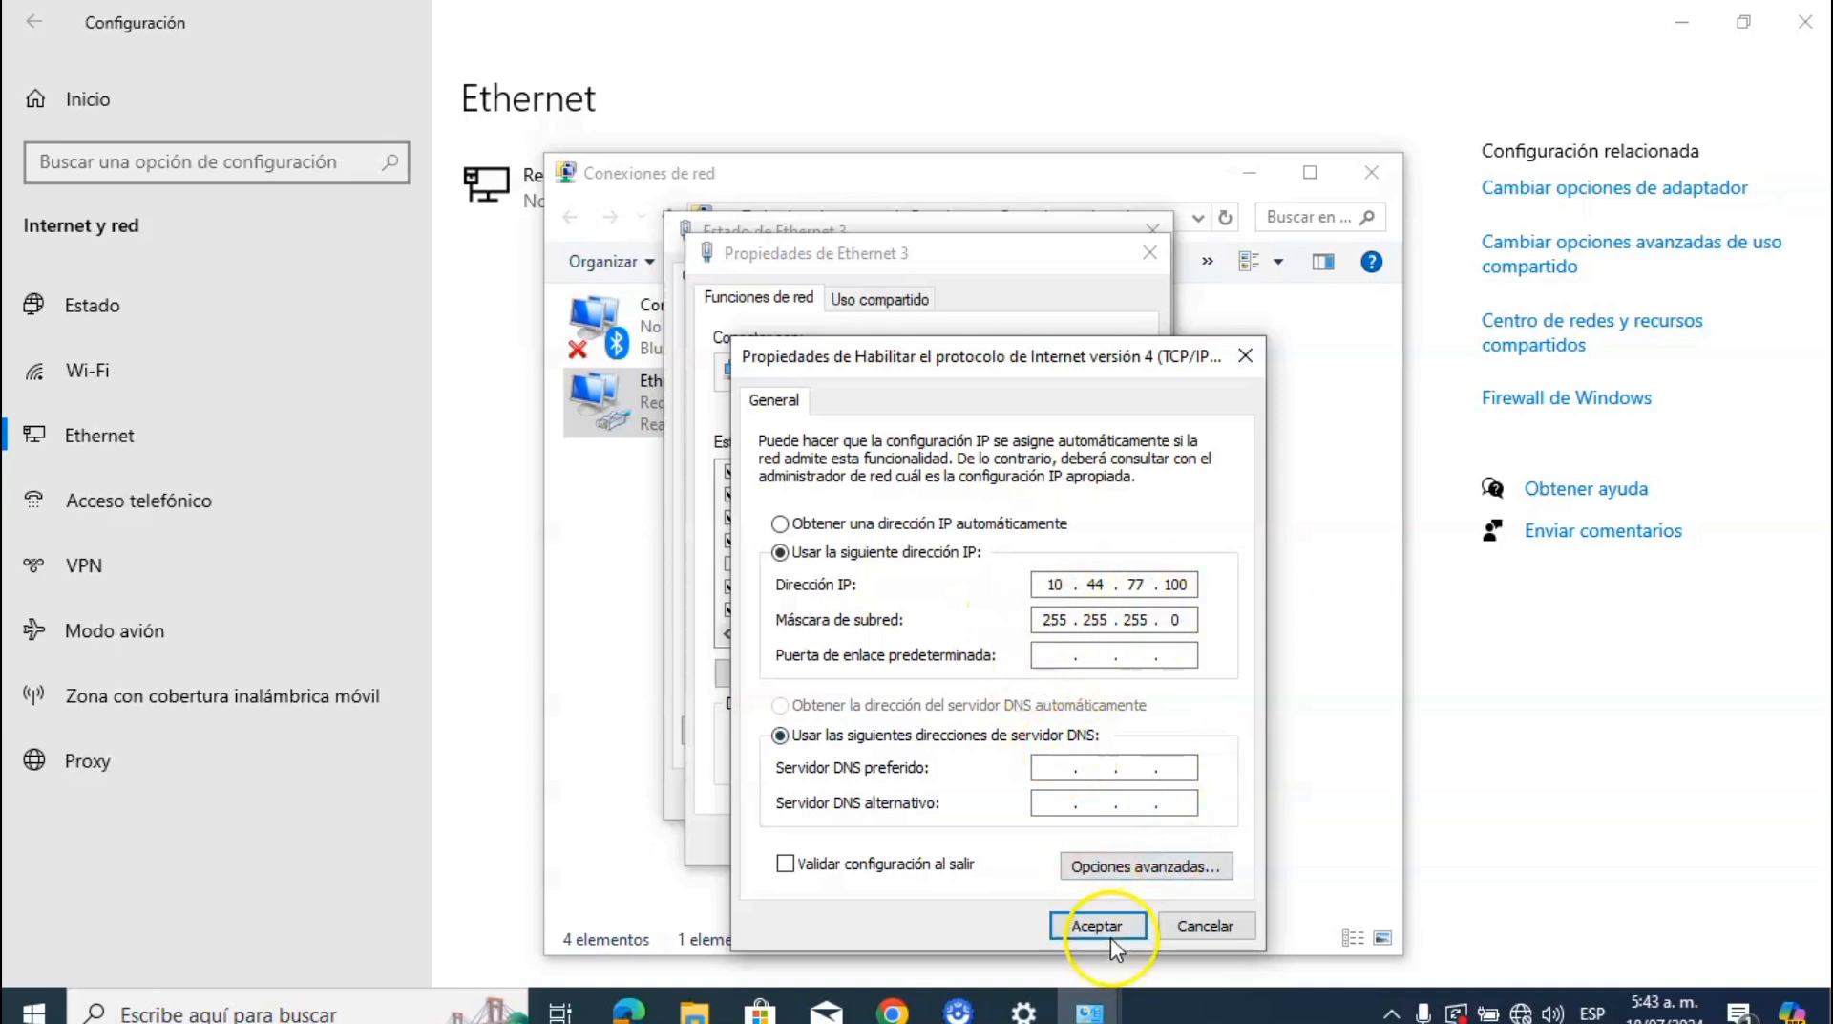
left_click(1206, 927)
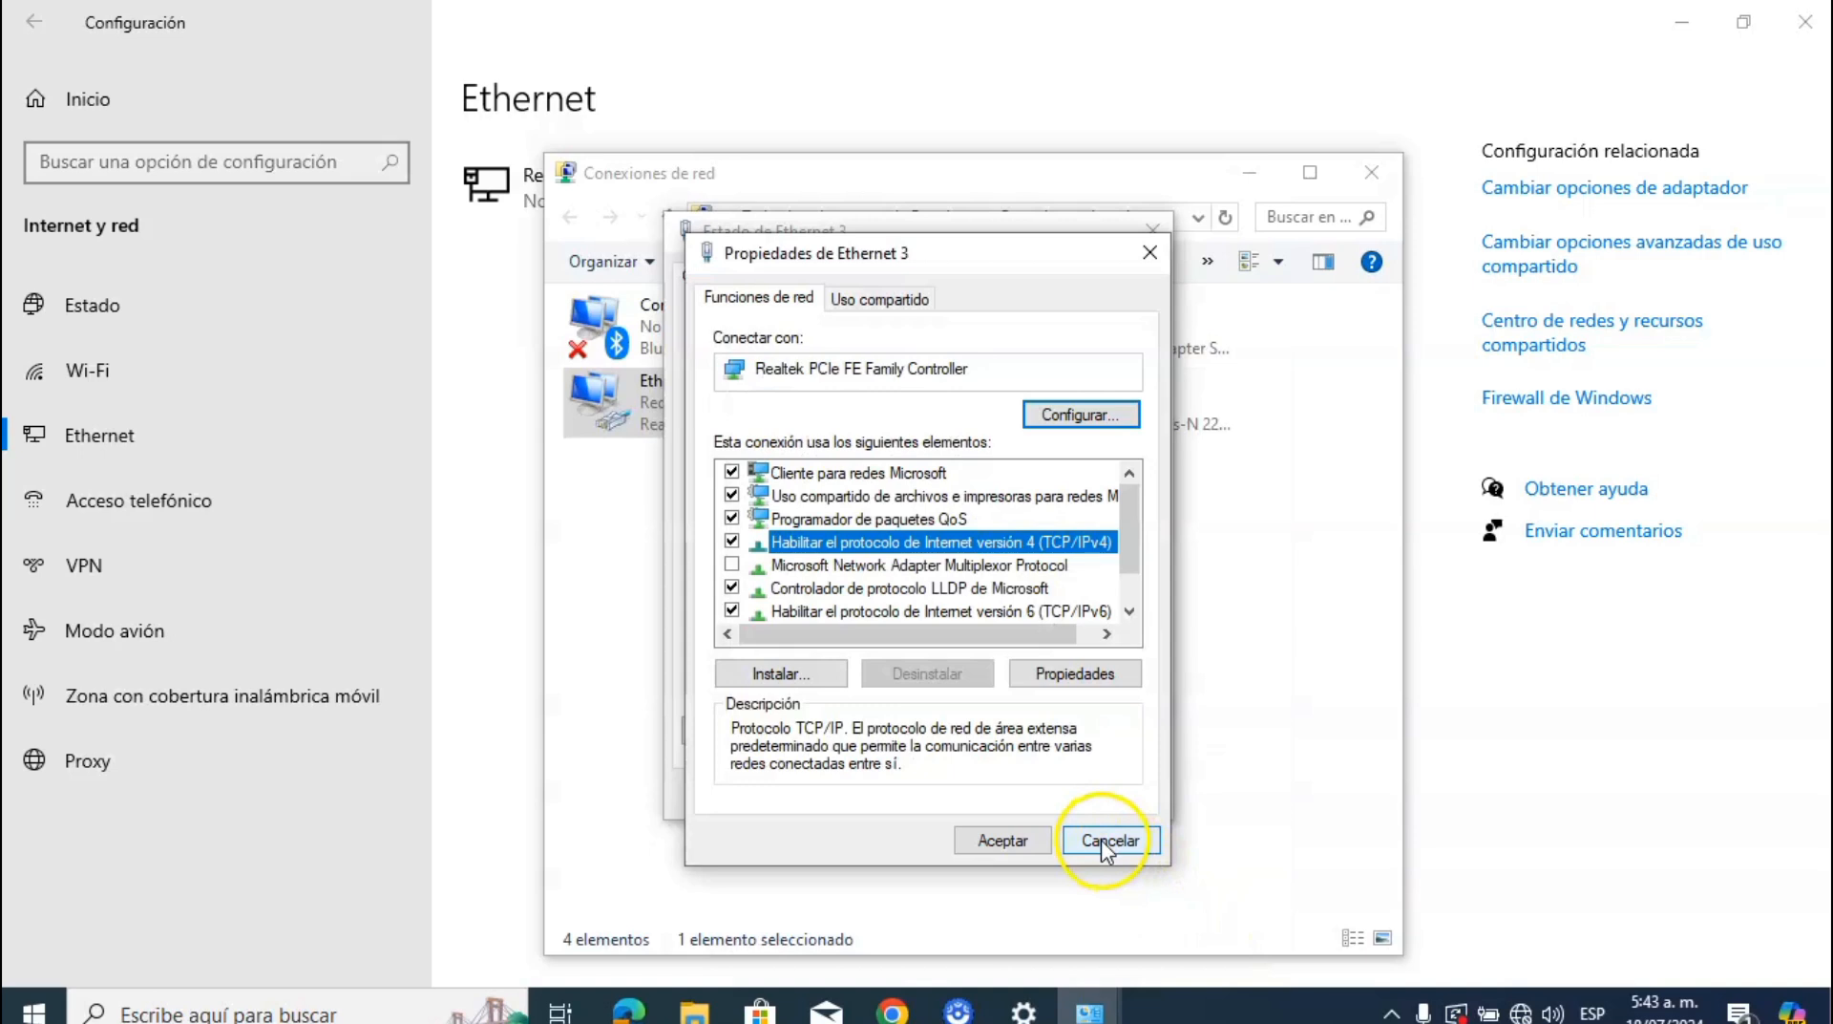
left_click(1010, 844)
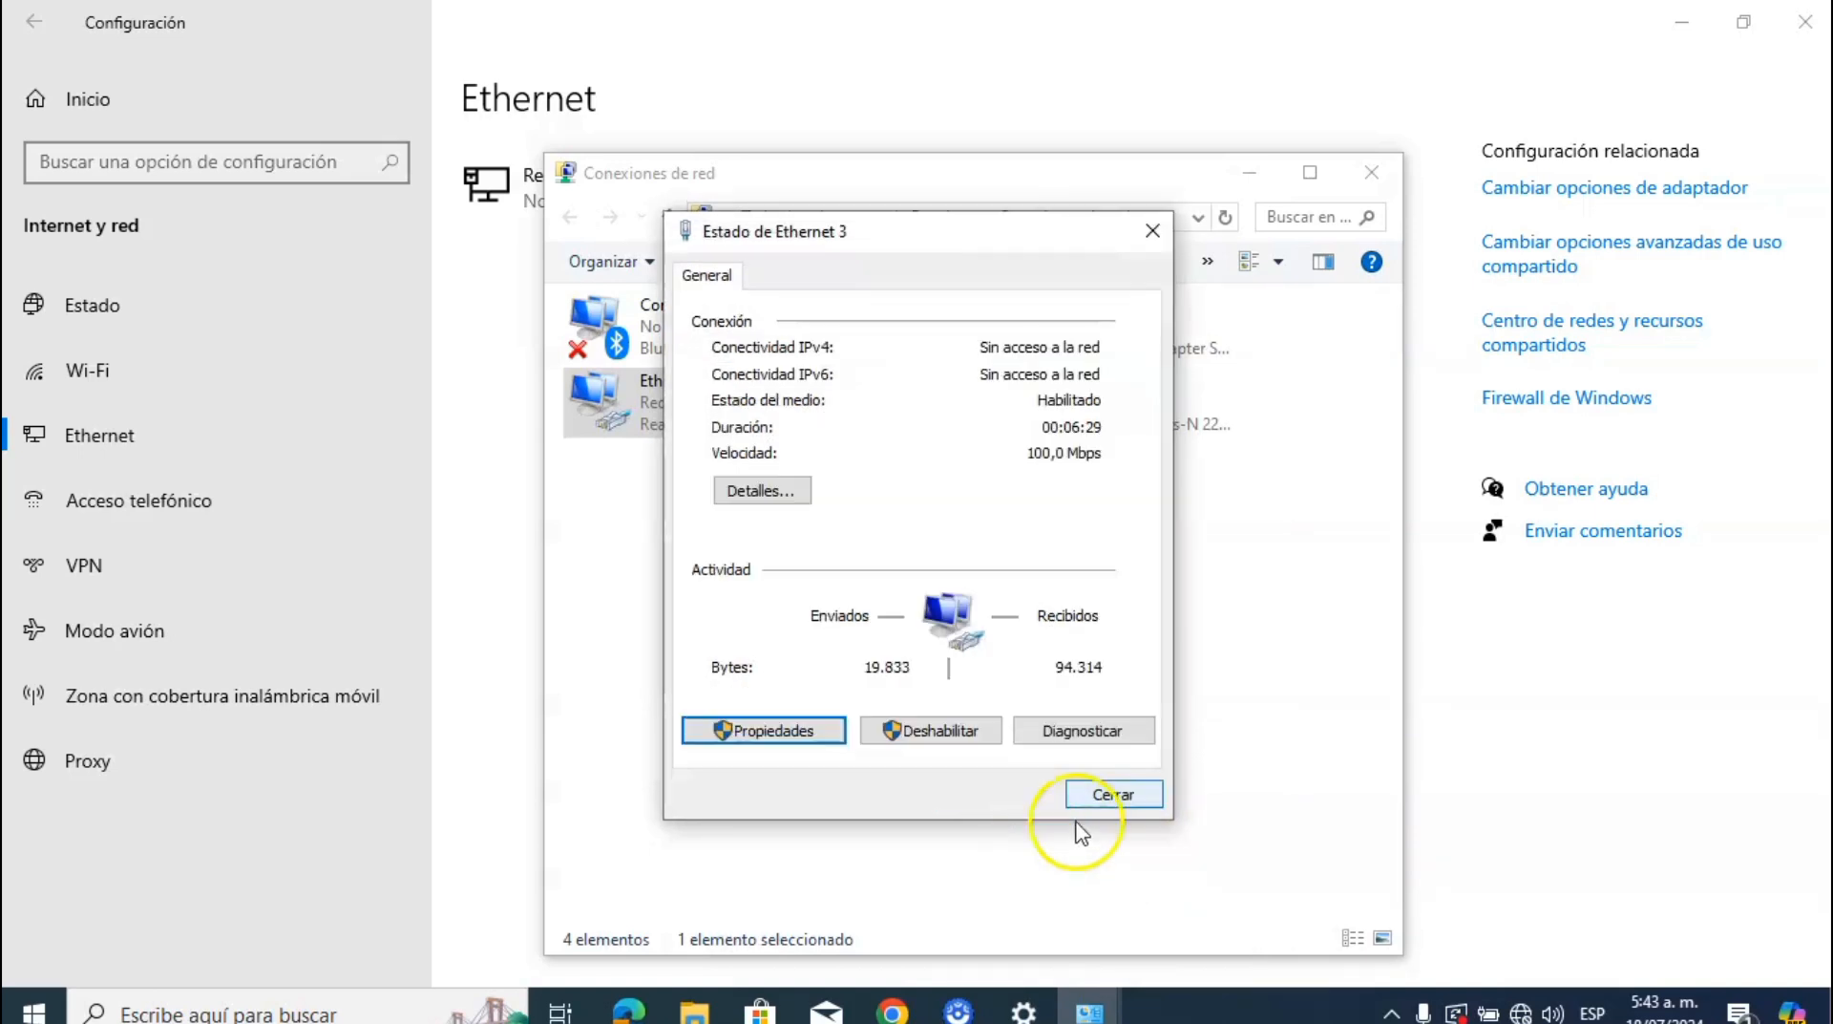
left_click(1104, 804)
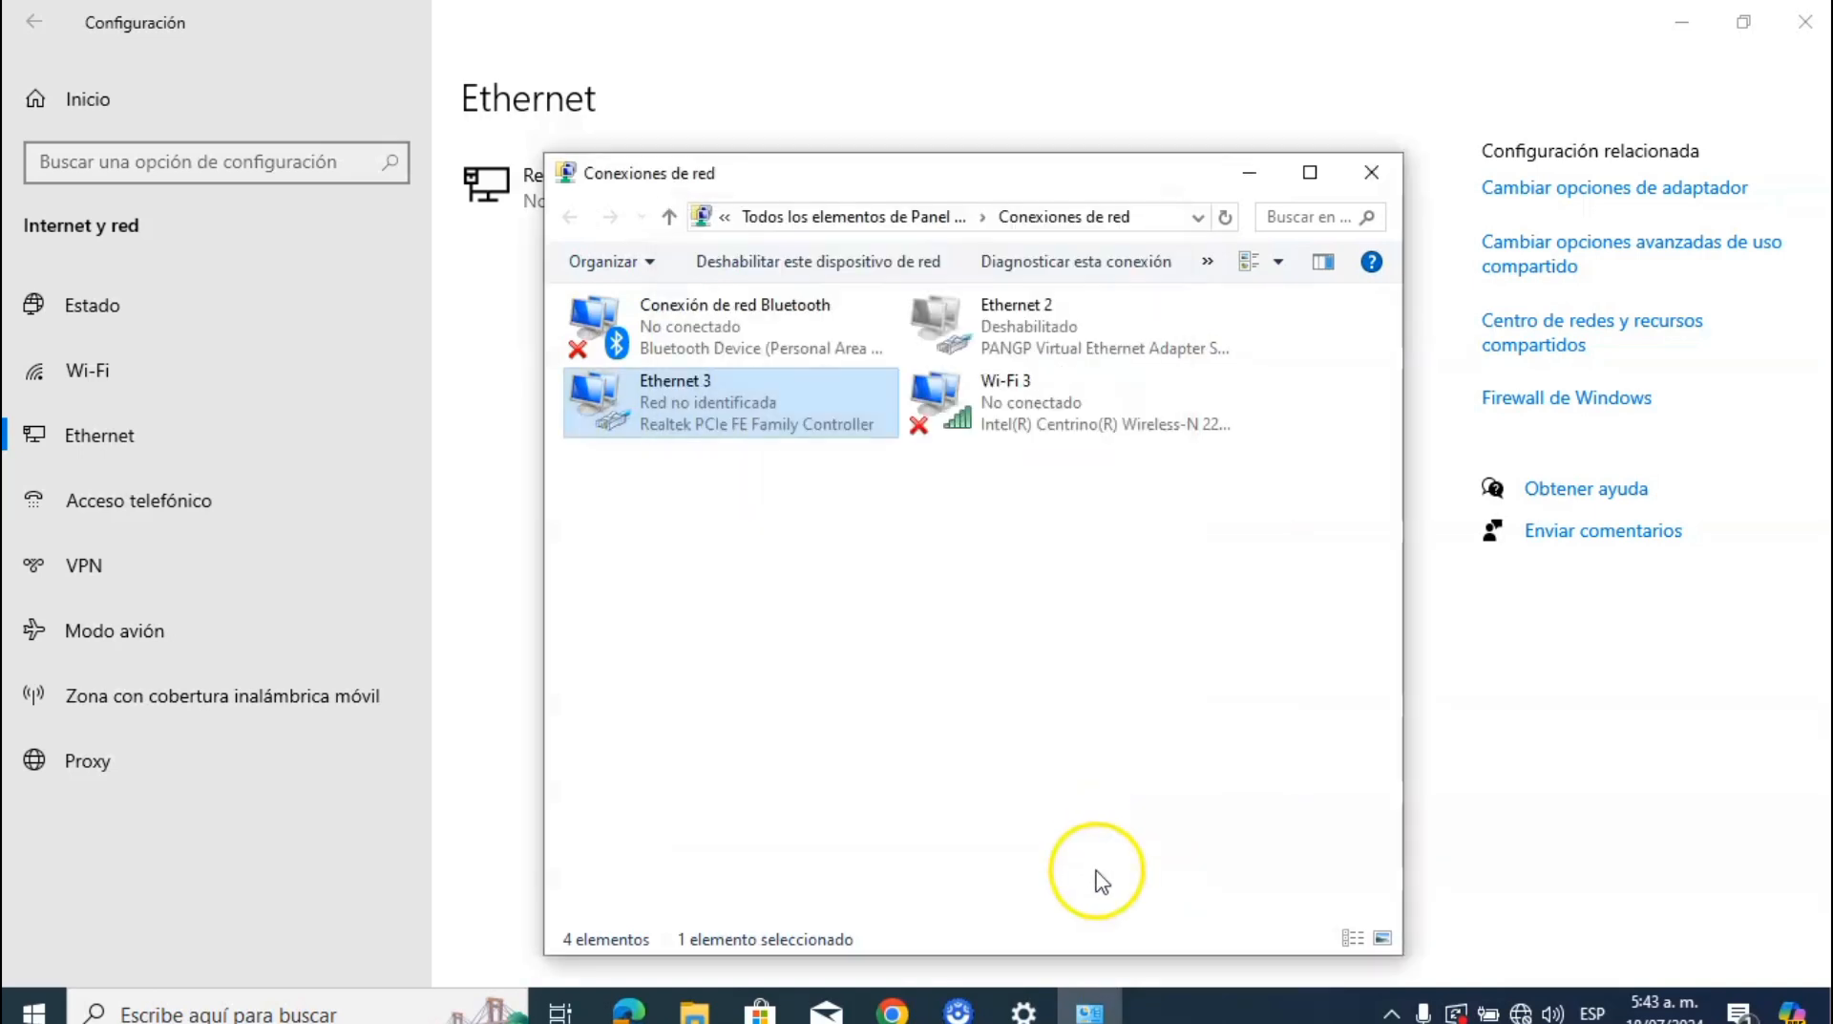
Step: Launch Chrome with the Persona 1 profile and browse to 10.44.77.200
left_click(895, 1010)
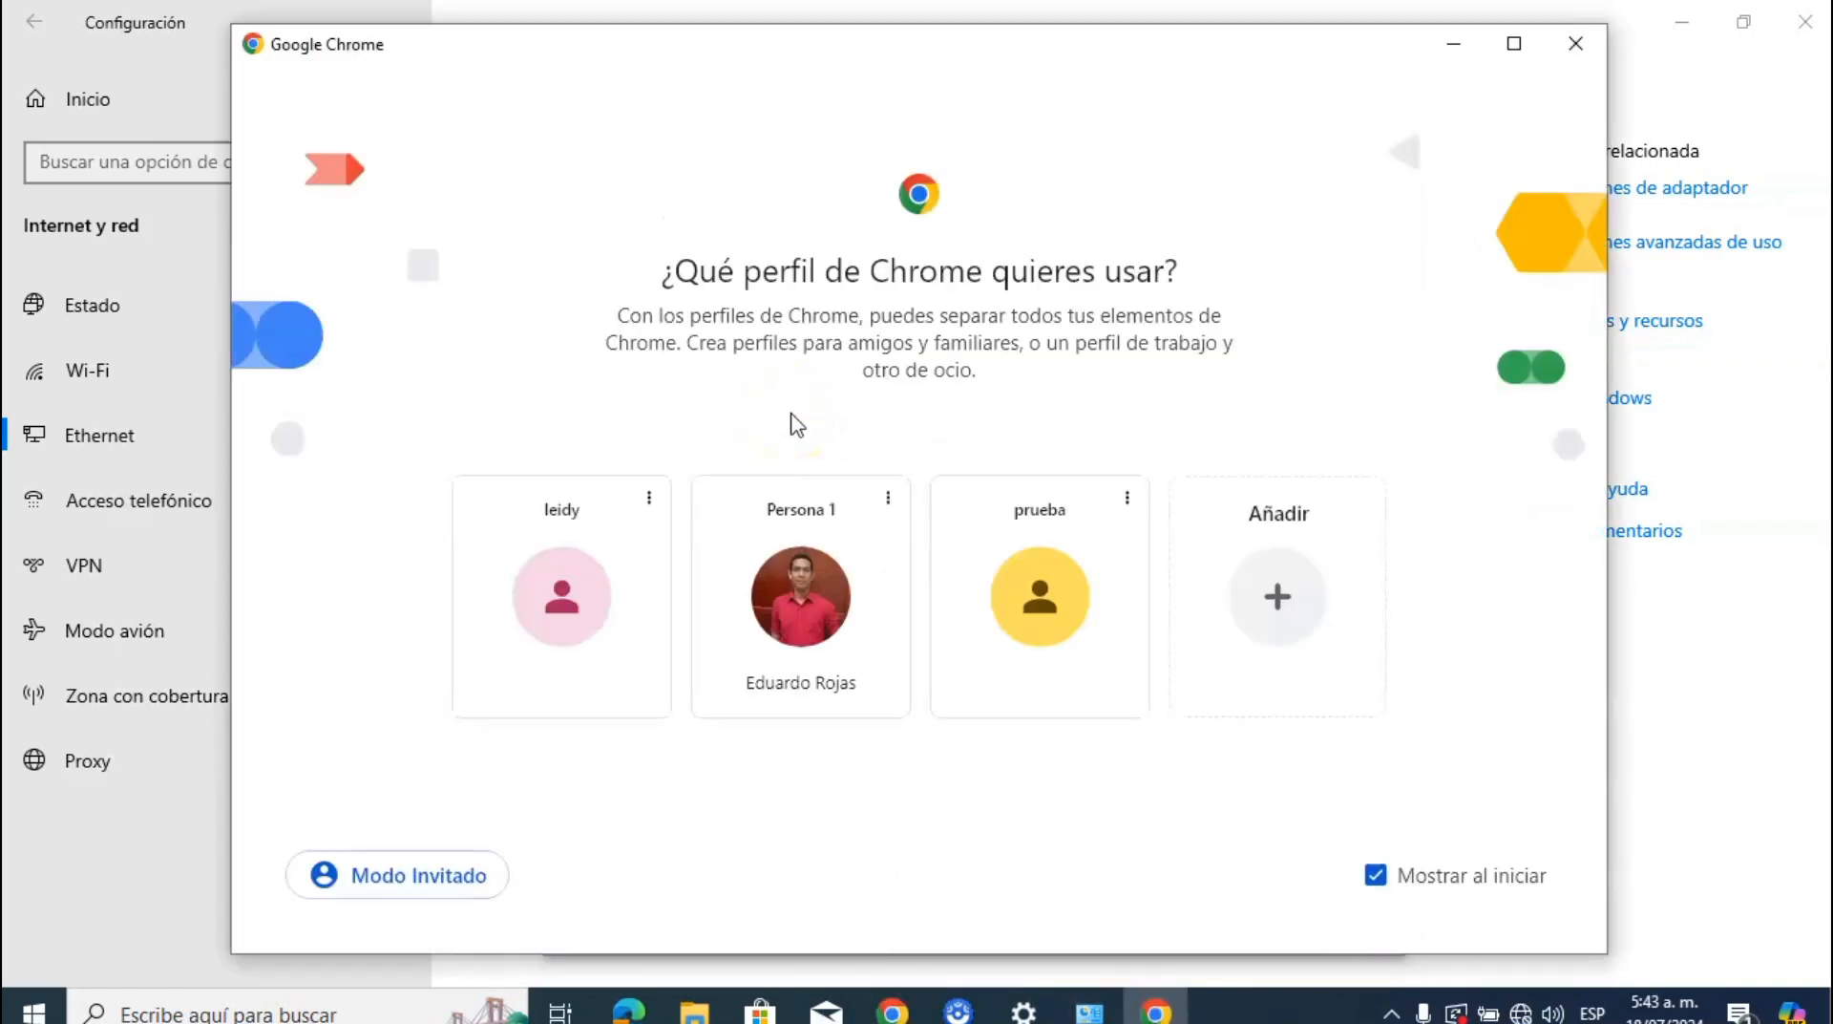
left_click(823, 611)
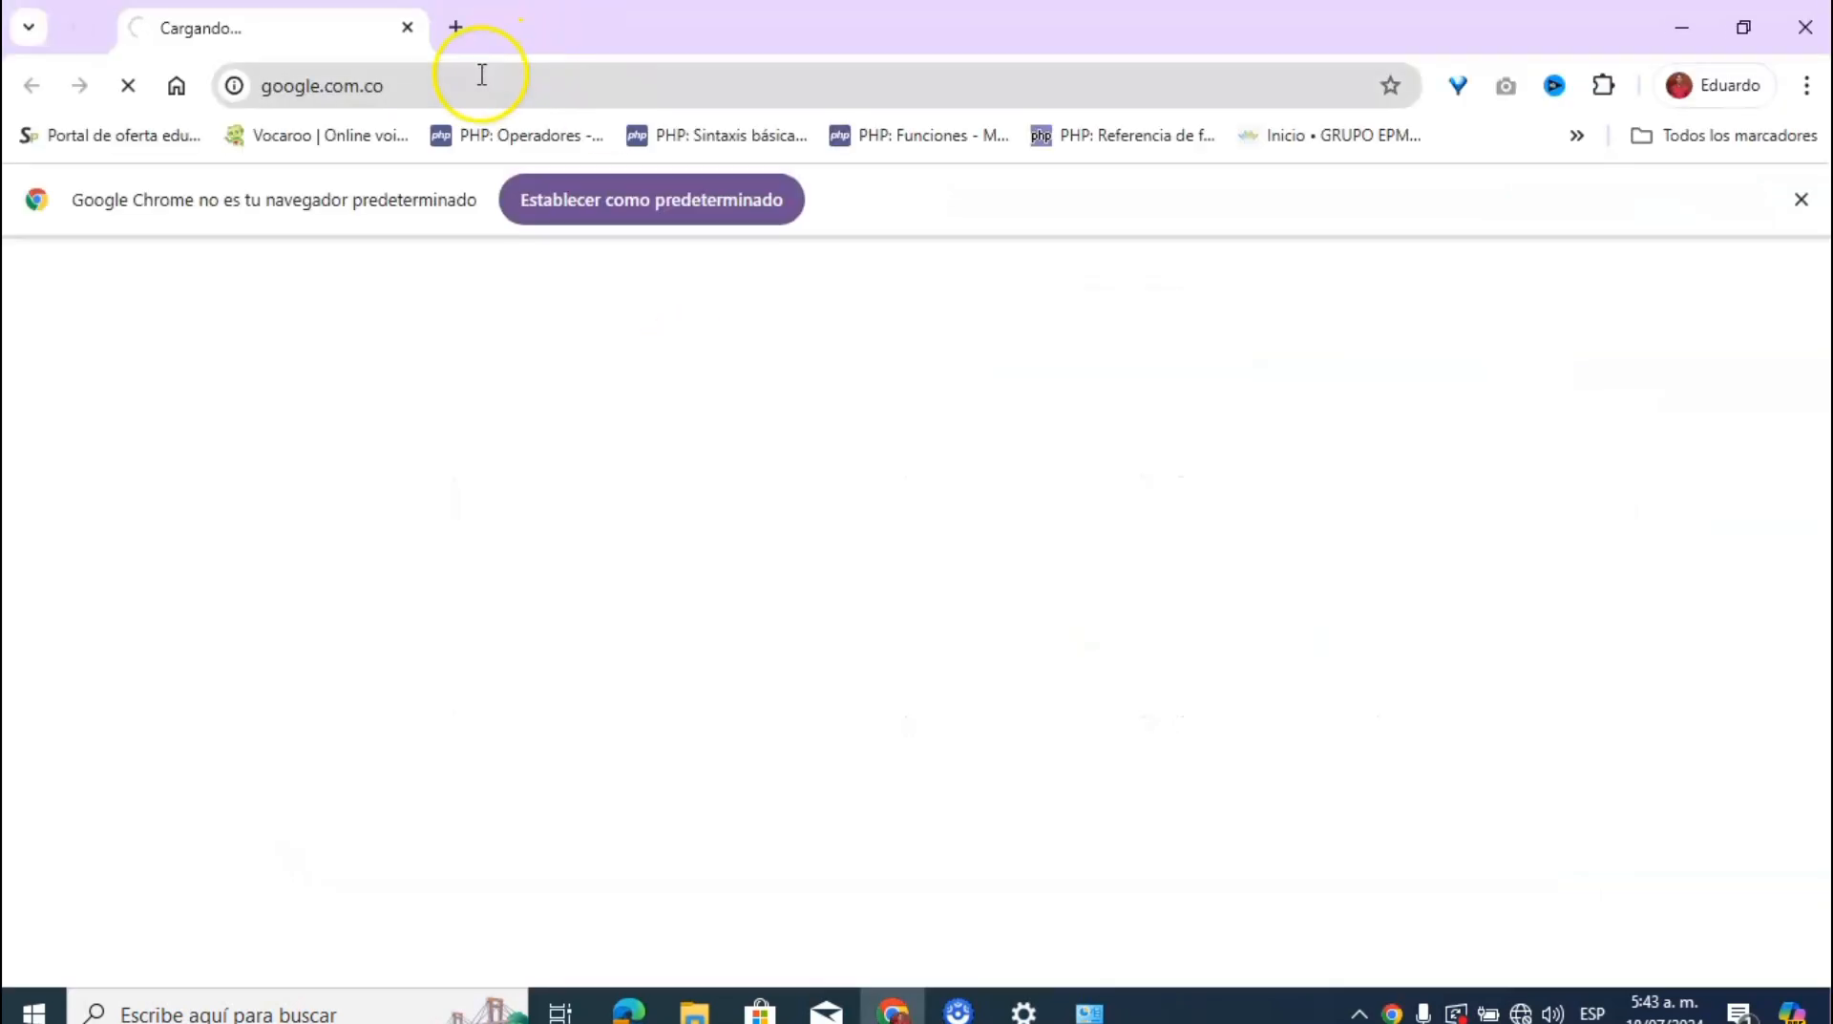
left_click(475, 76)
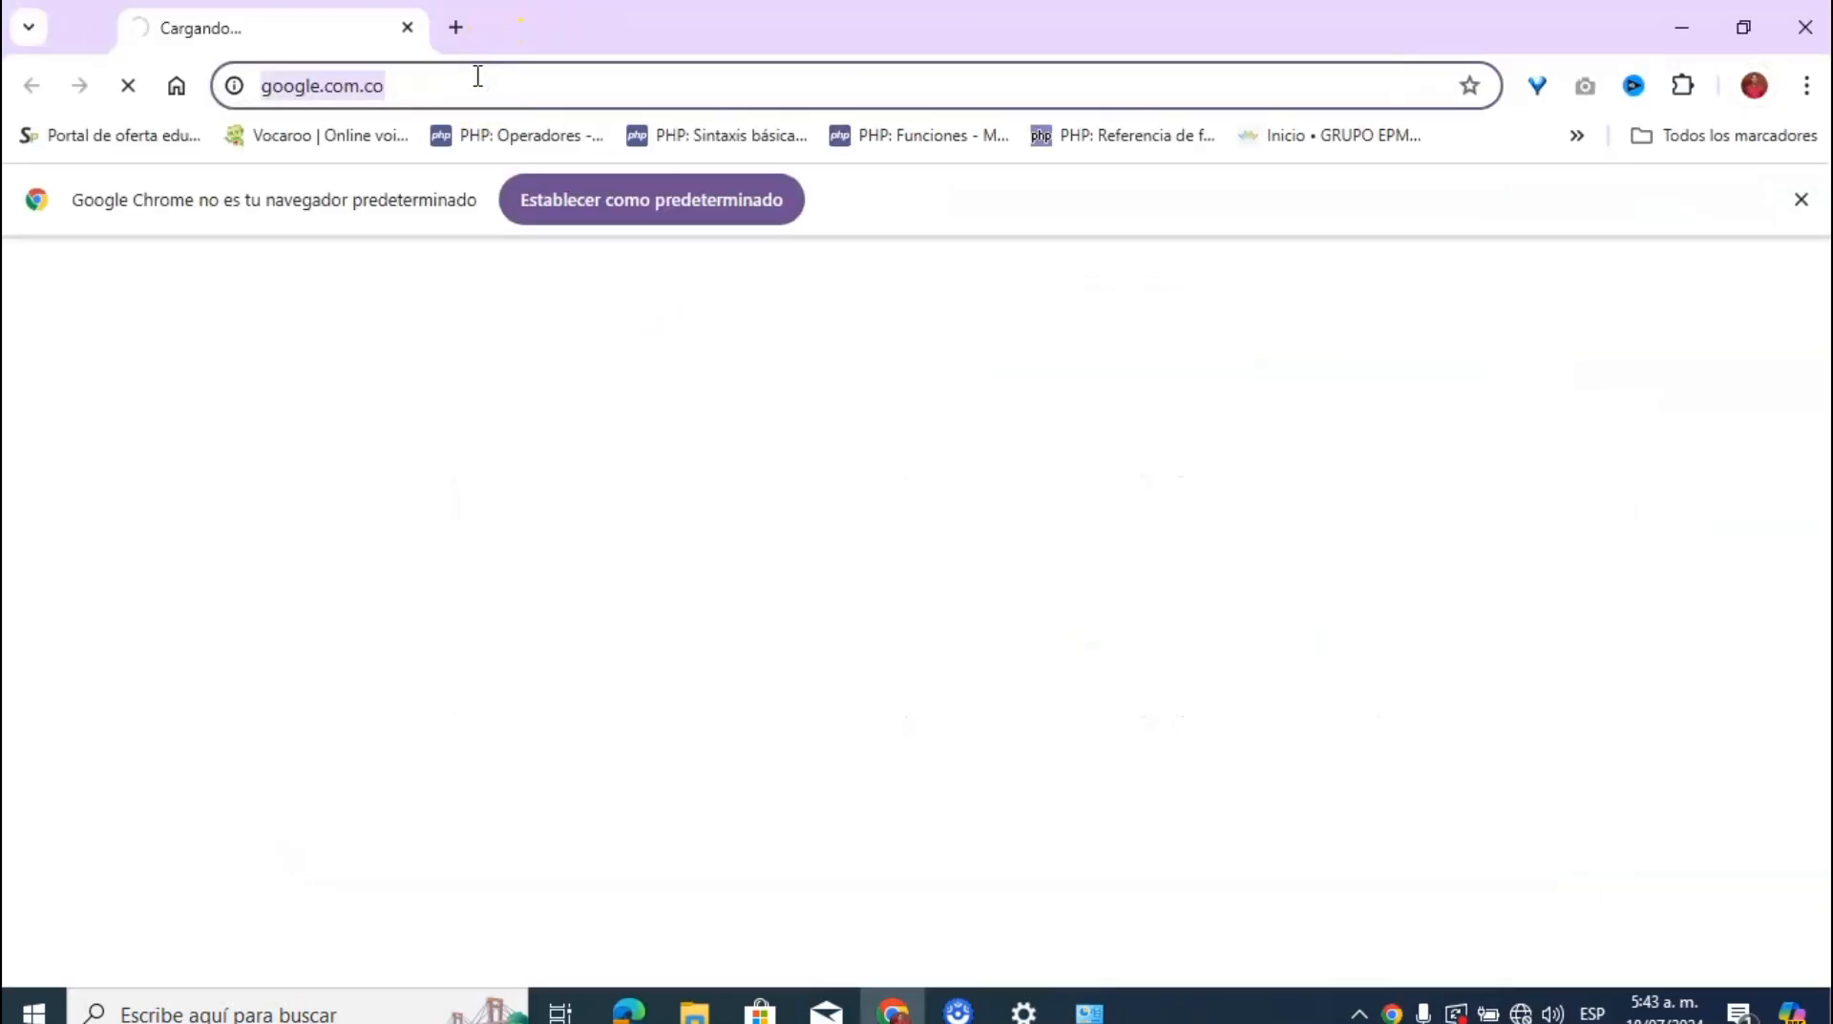
type("1")
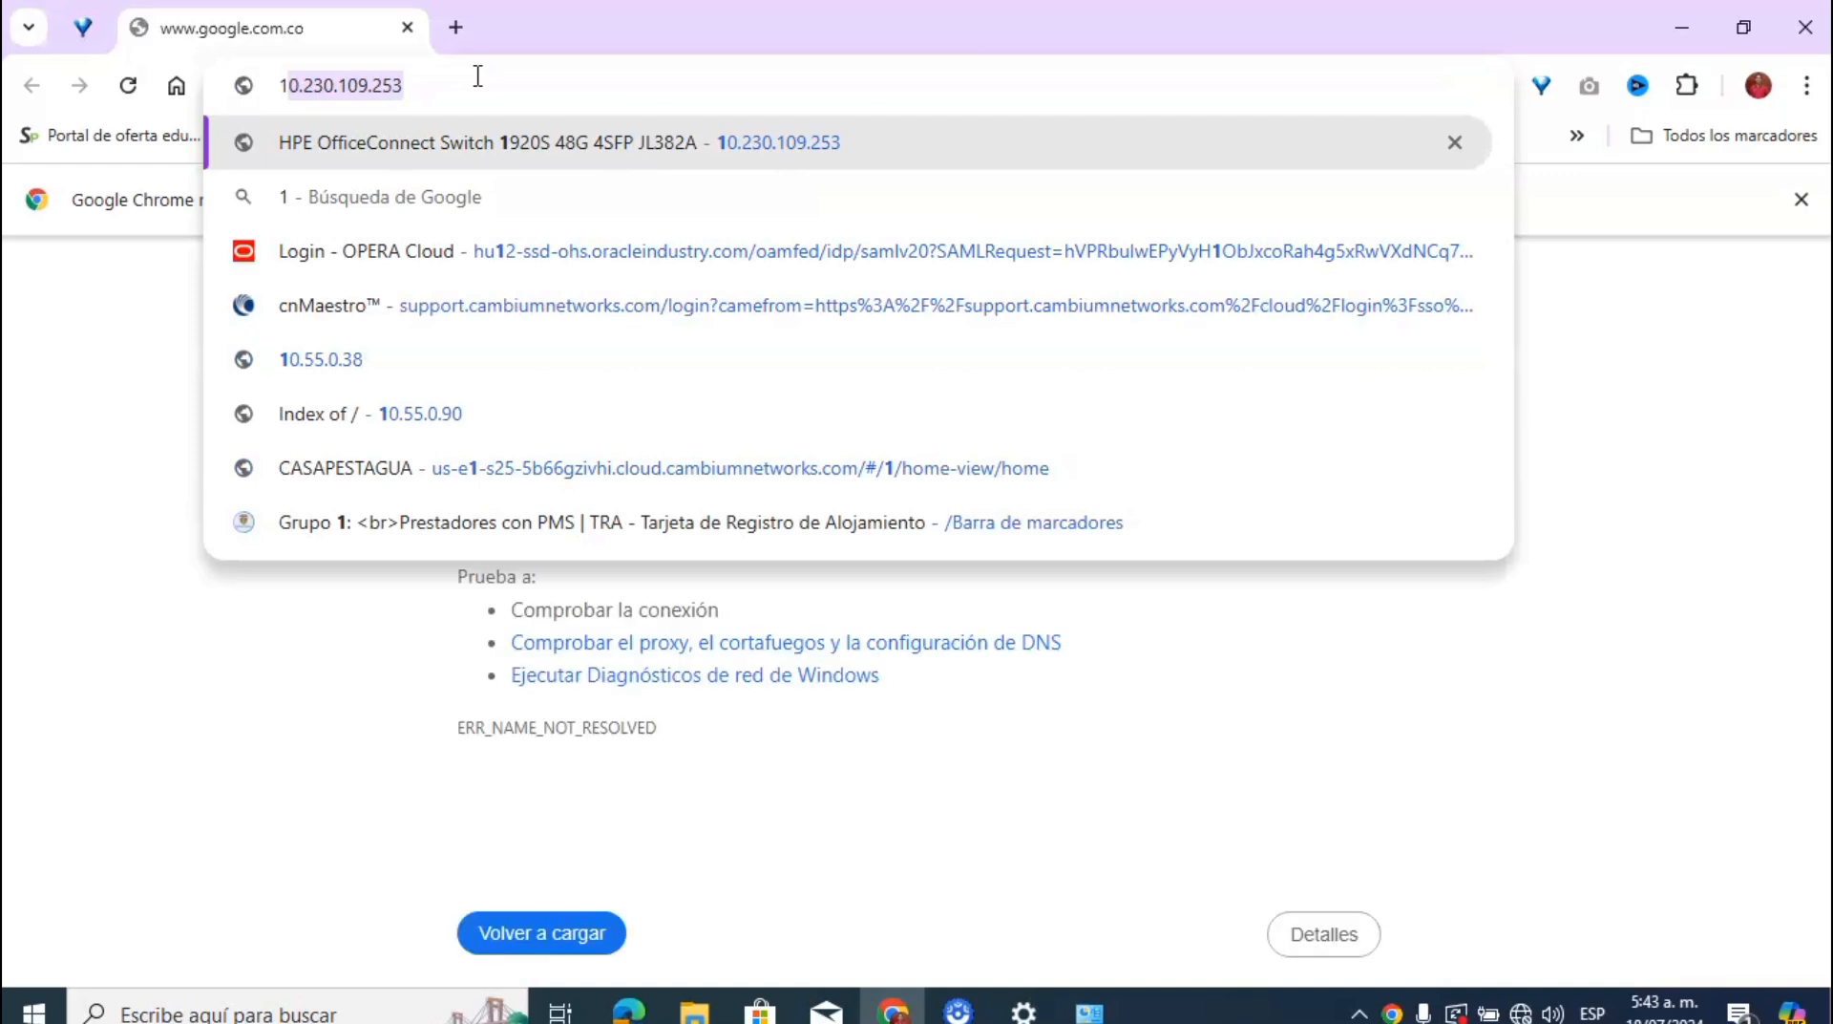
type("0.")
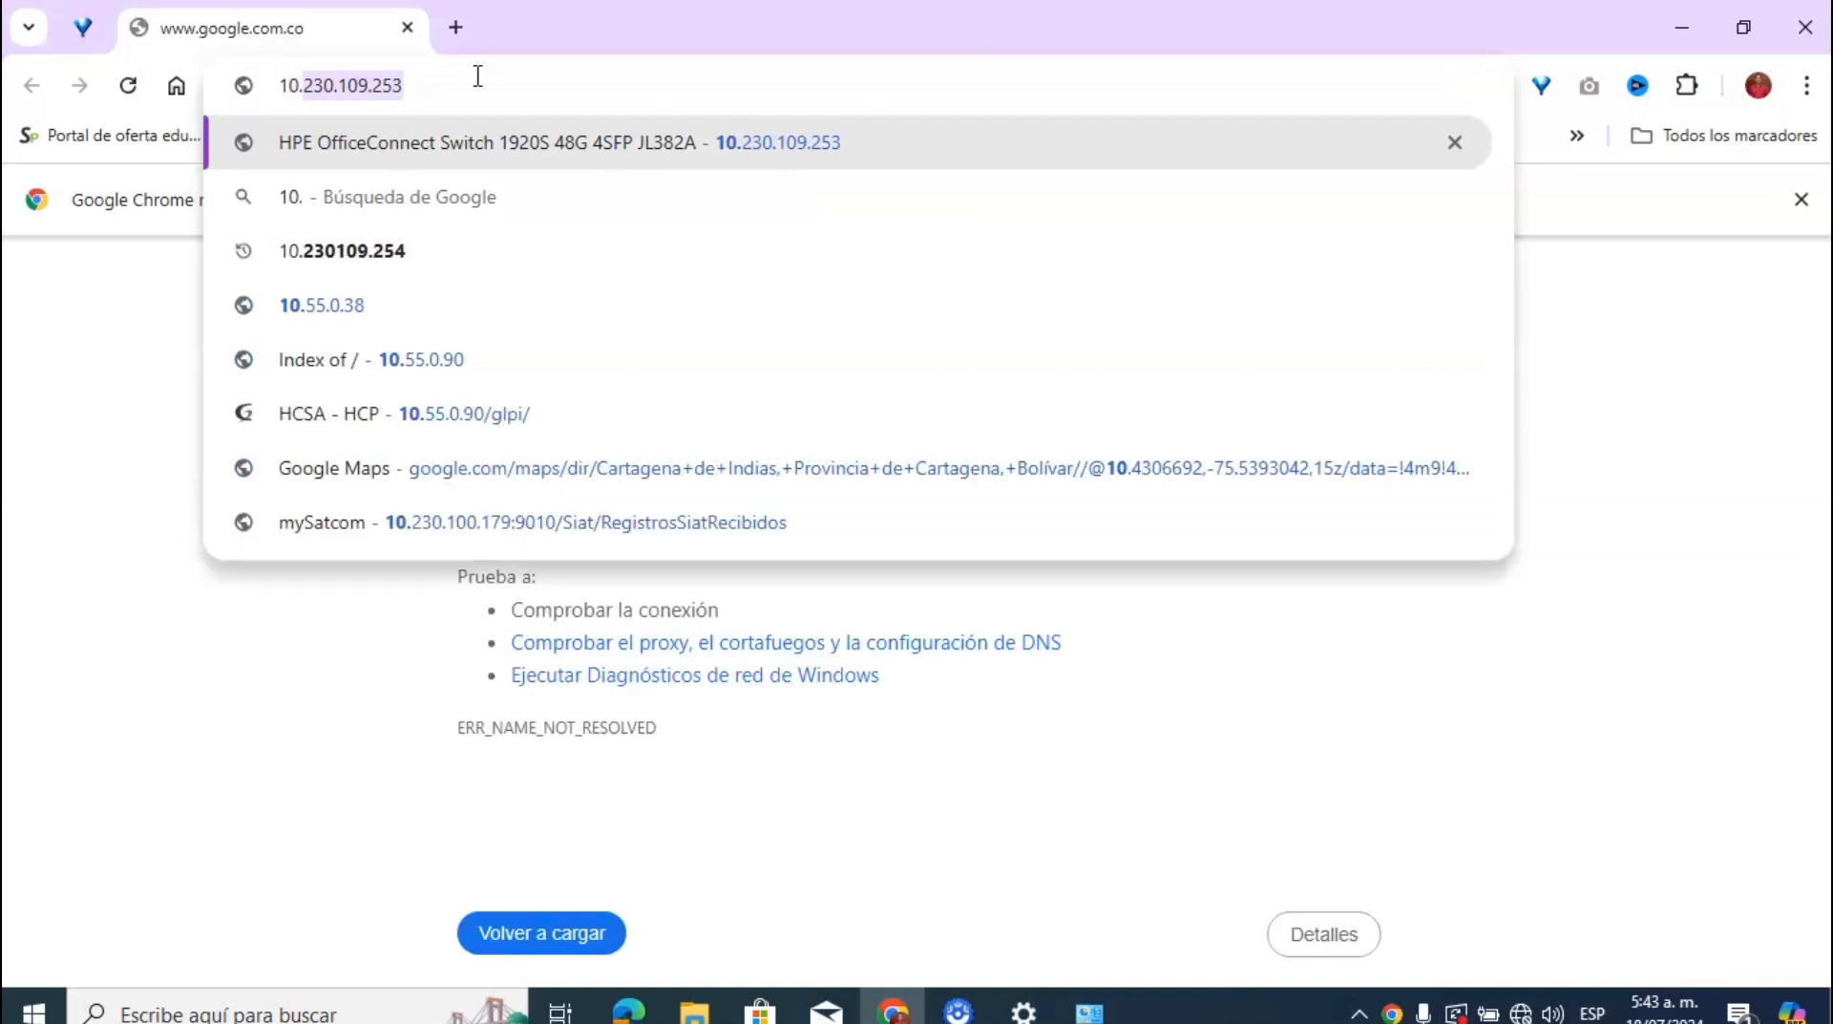
type("44")
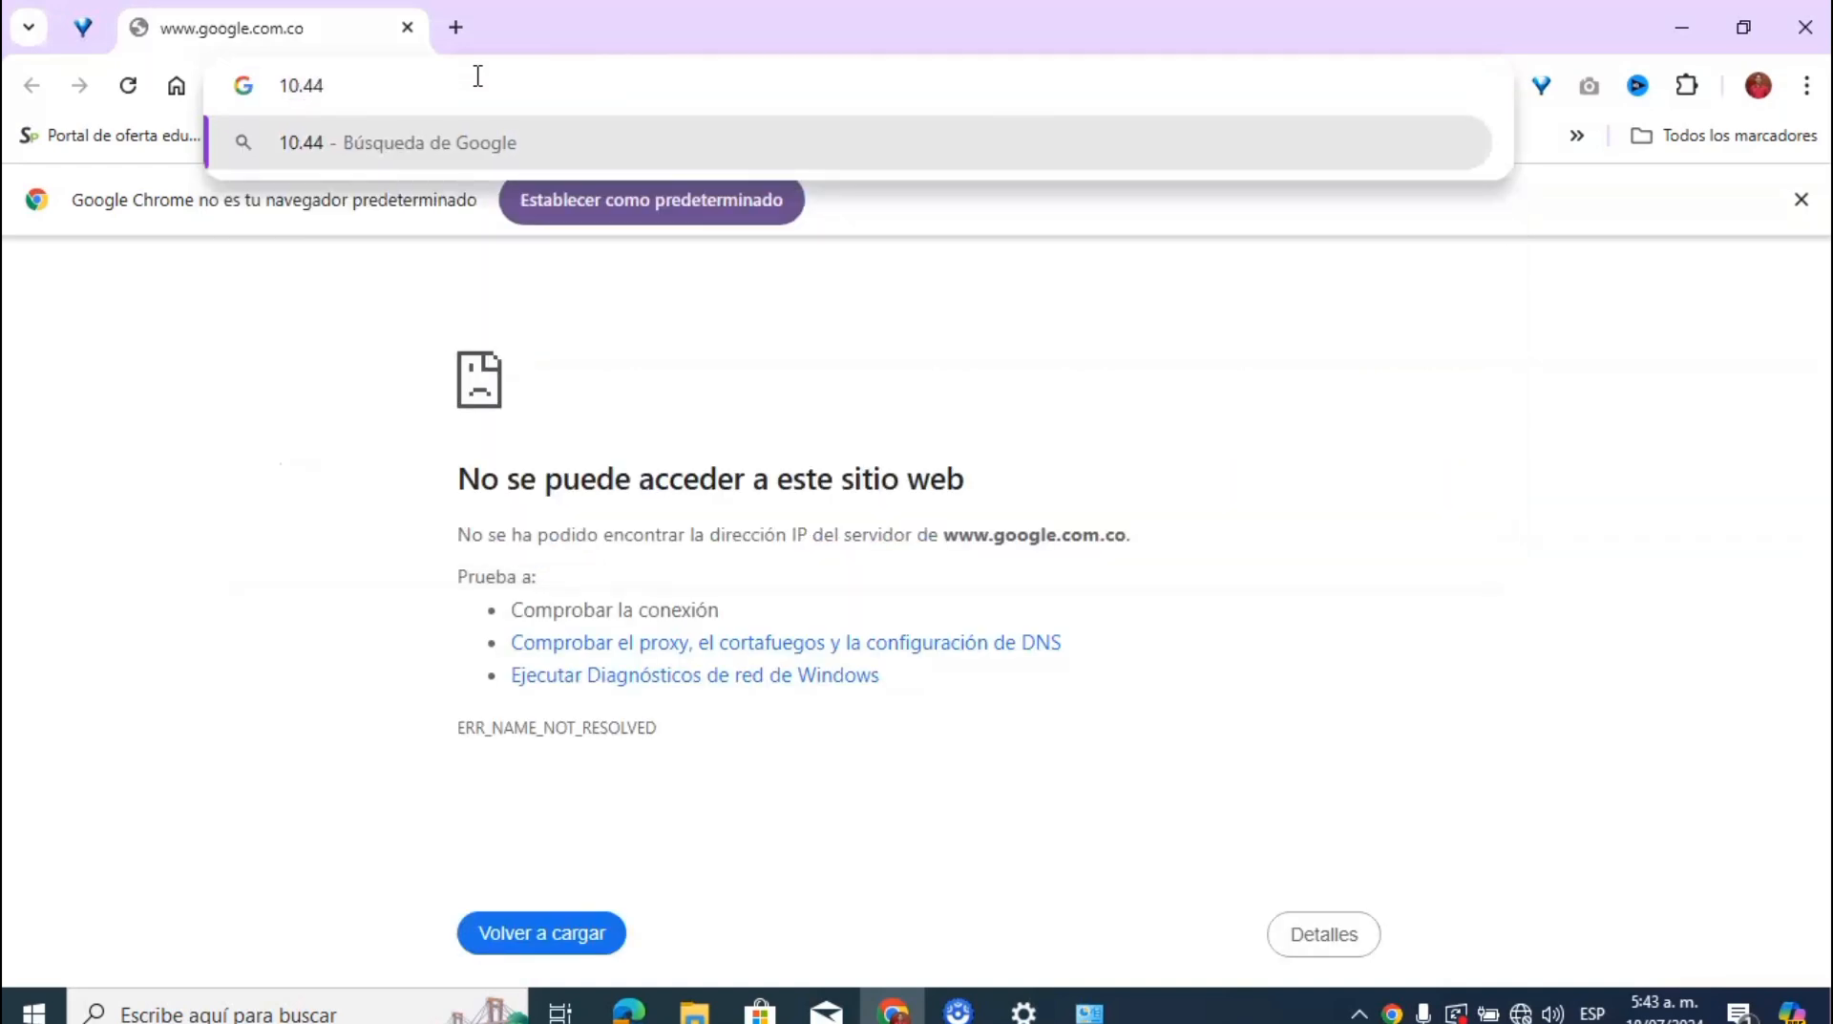
type(".77")
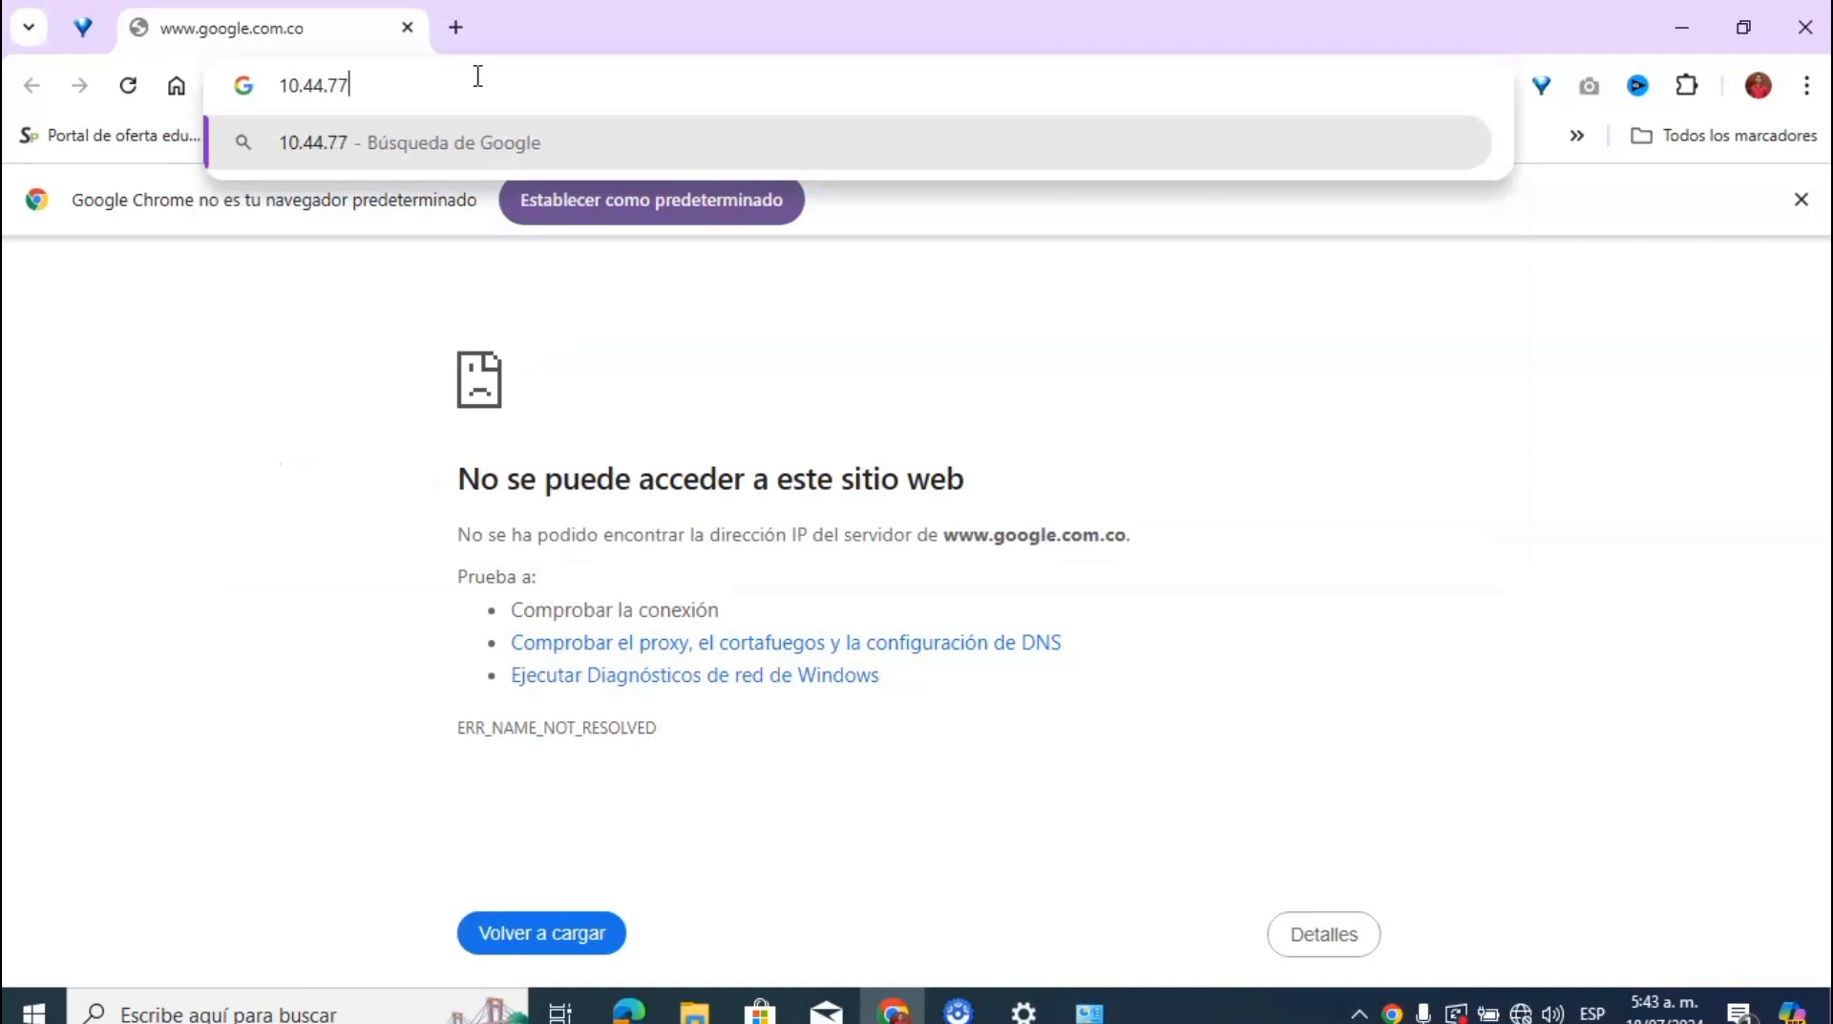
type(".200")
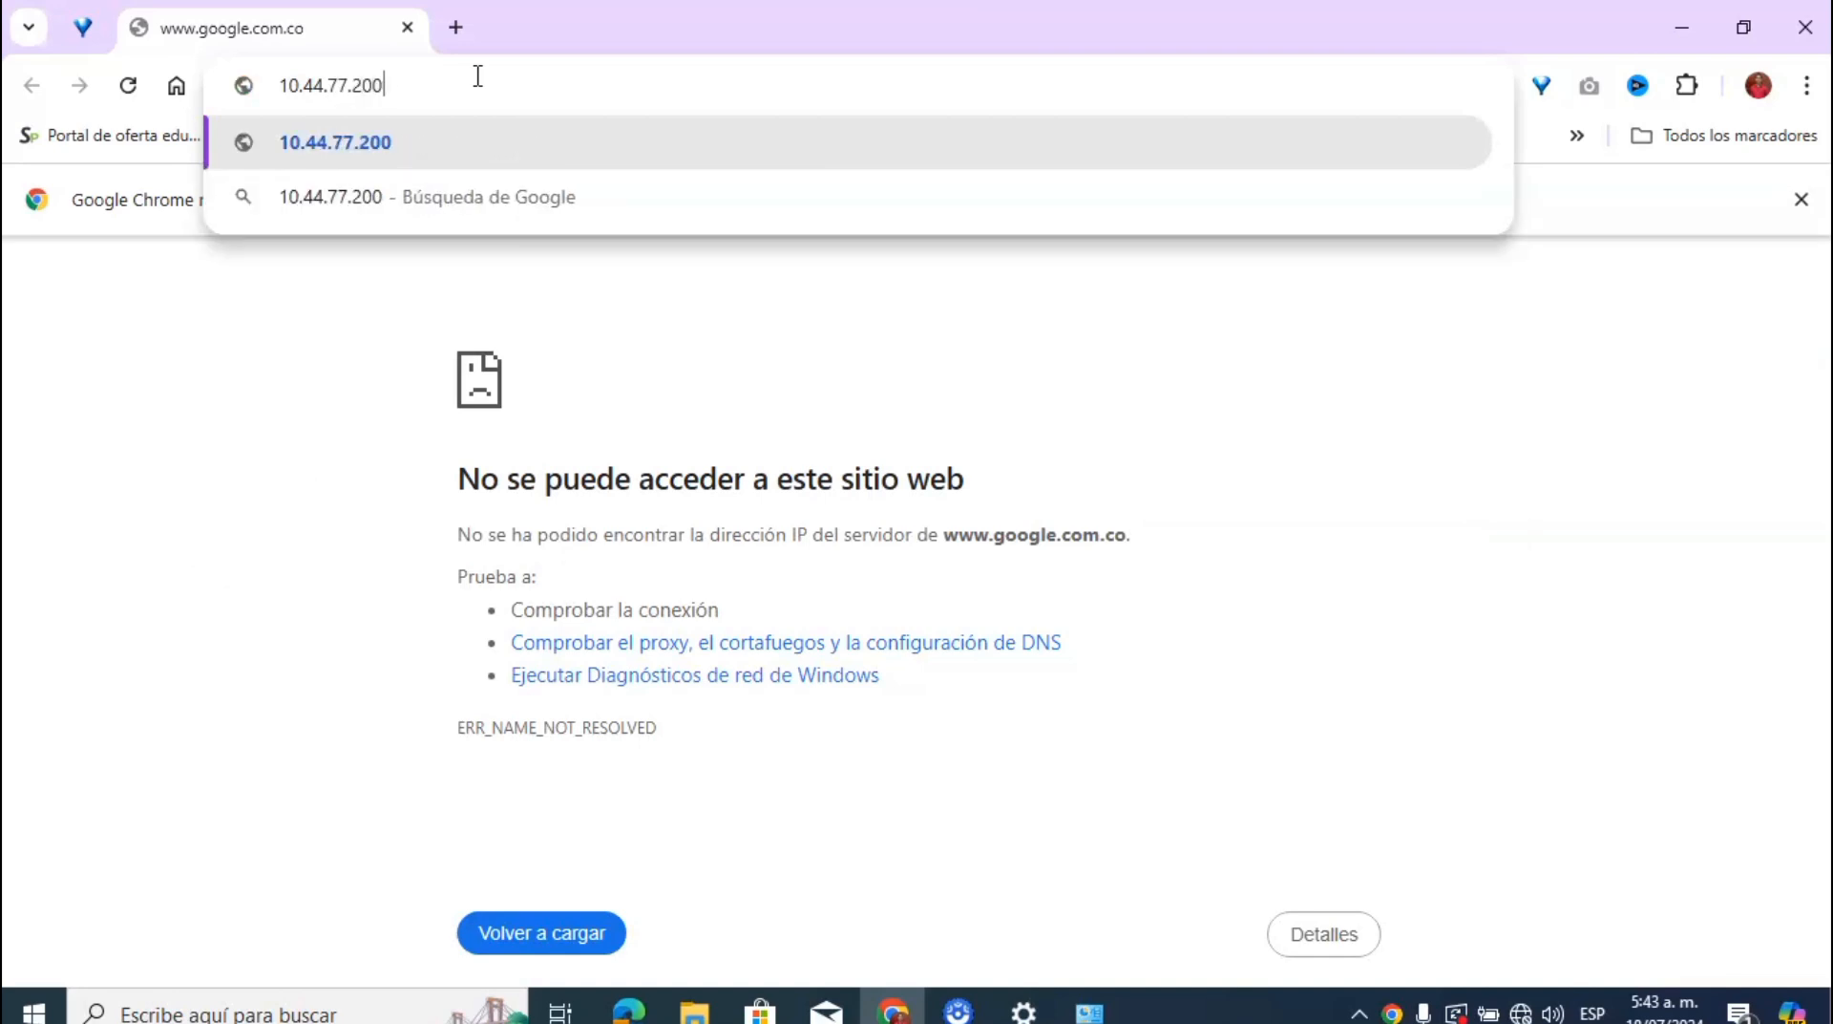
key("Return")
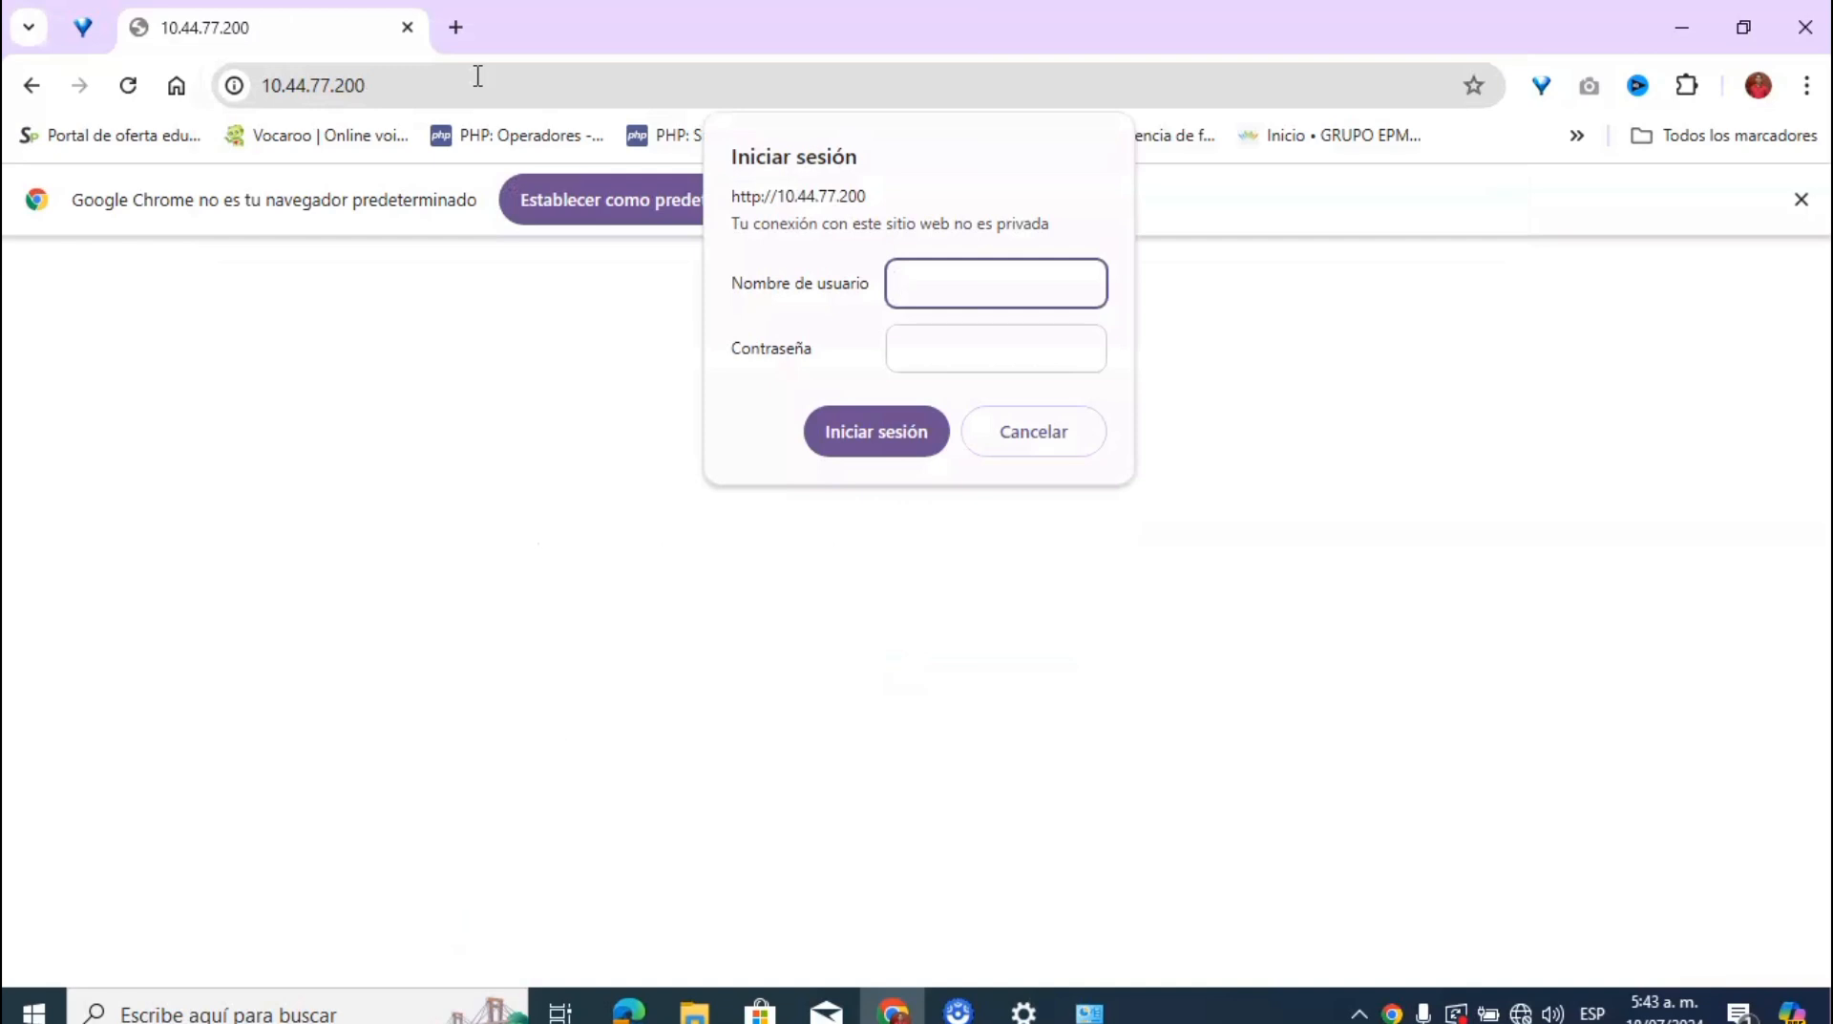
Step: Enter username admin and the default password on the switch's sign-in prompt
type("admin")
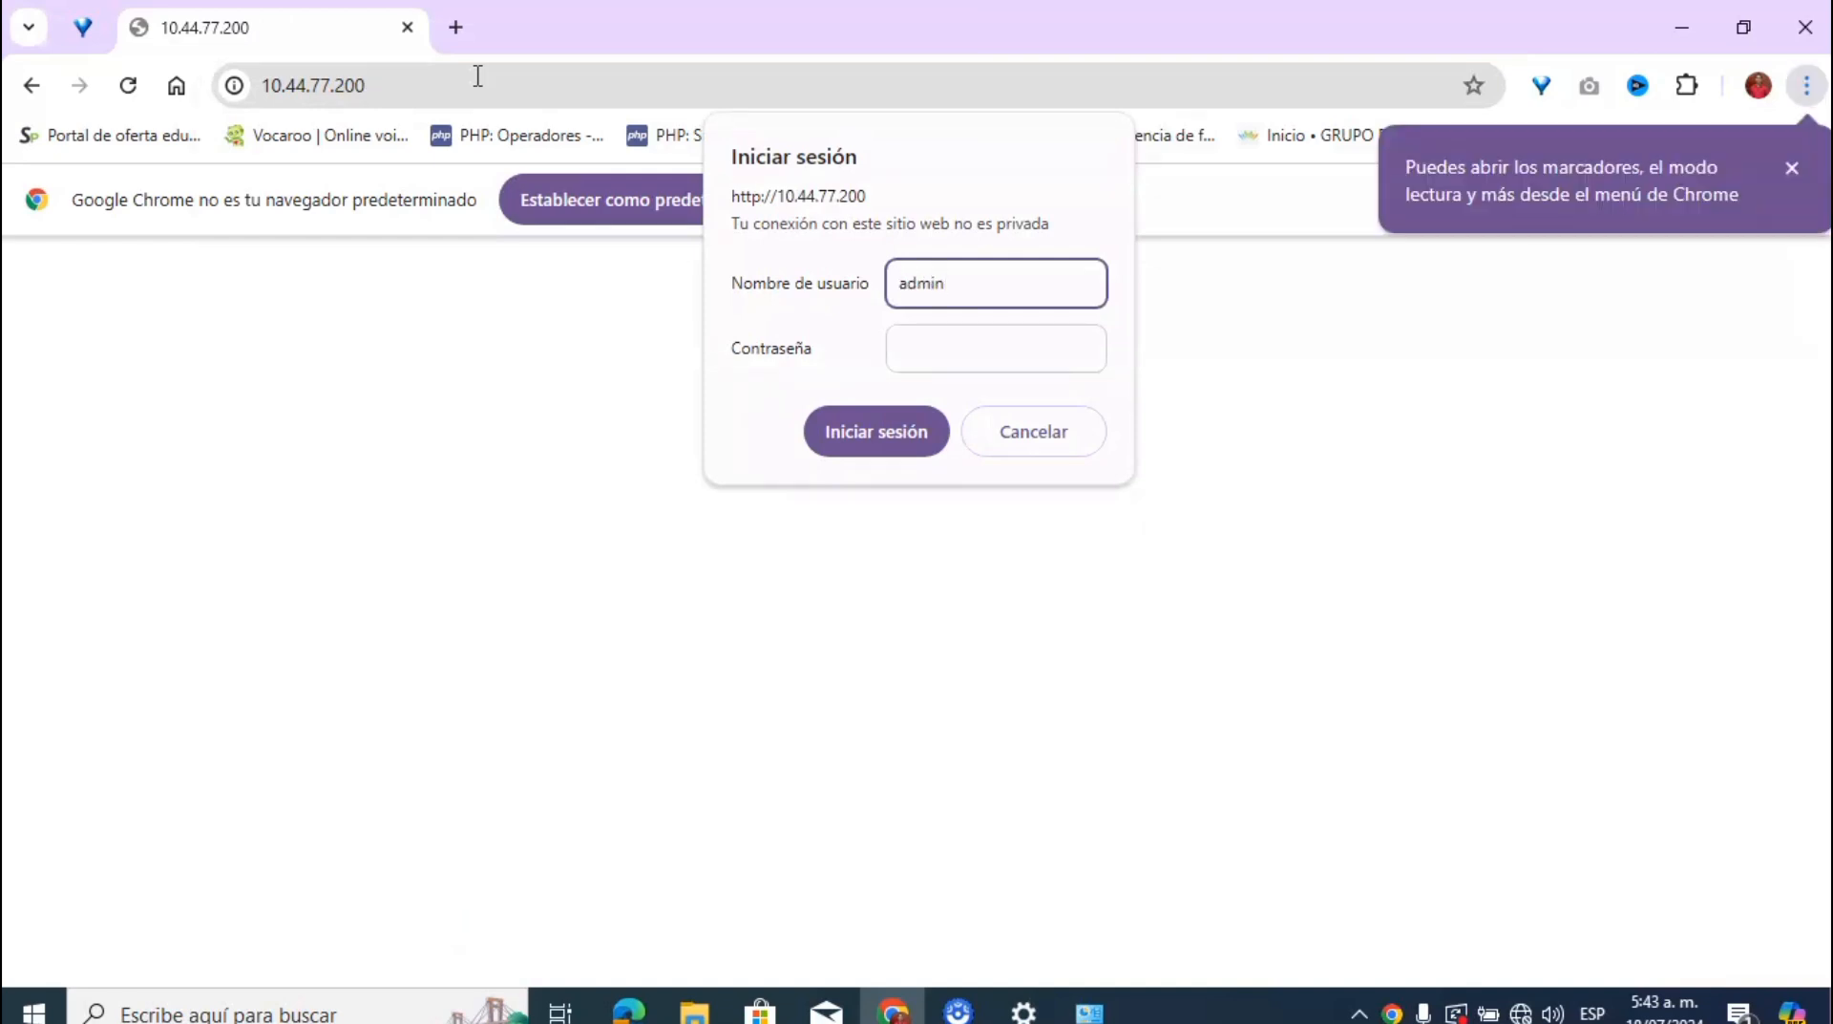
key("Tab")
type("ad")
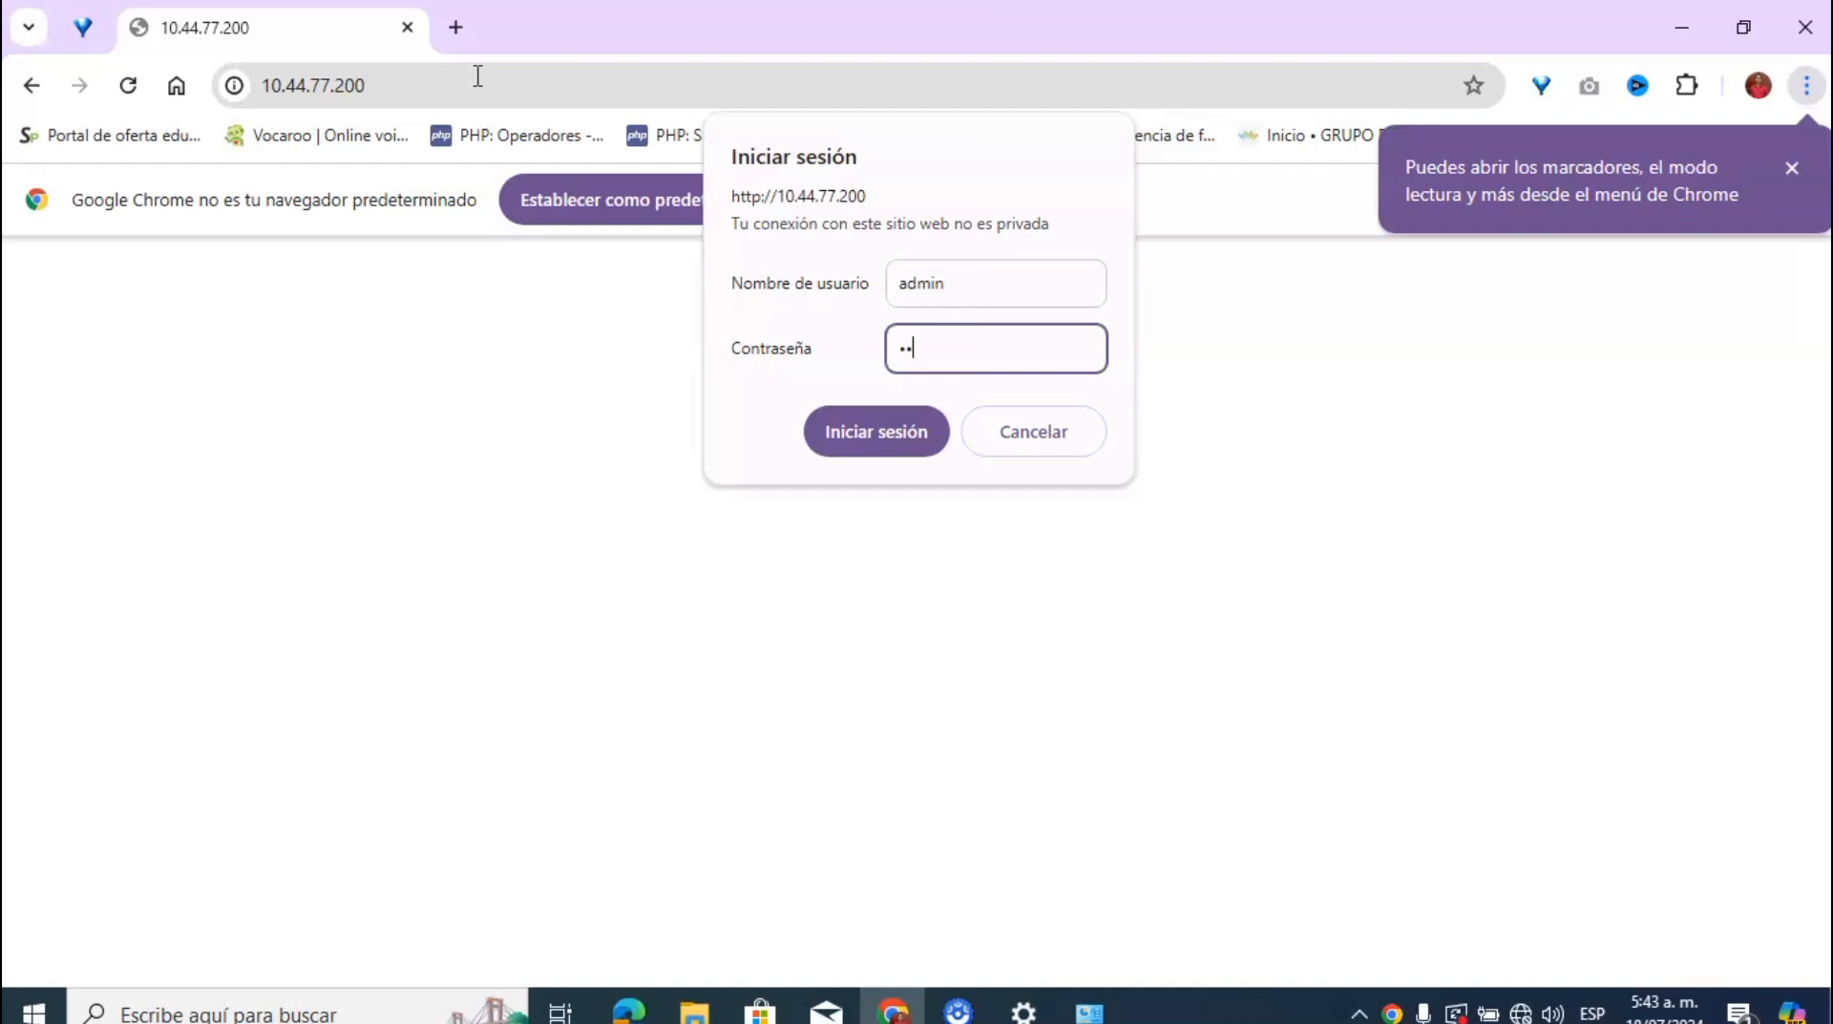
type("min")
Step: Log in to the switch, decline saving the password, and agree to change the default password
left_click(867, 428)
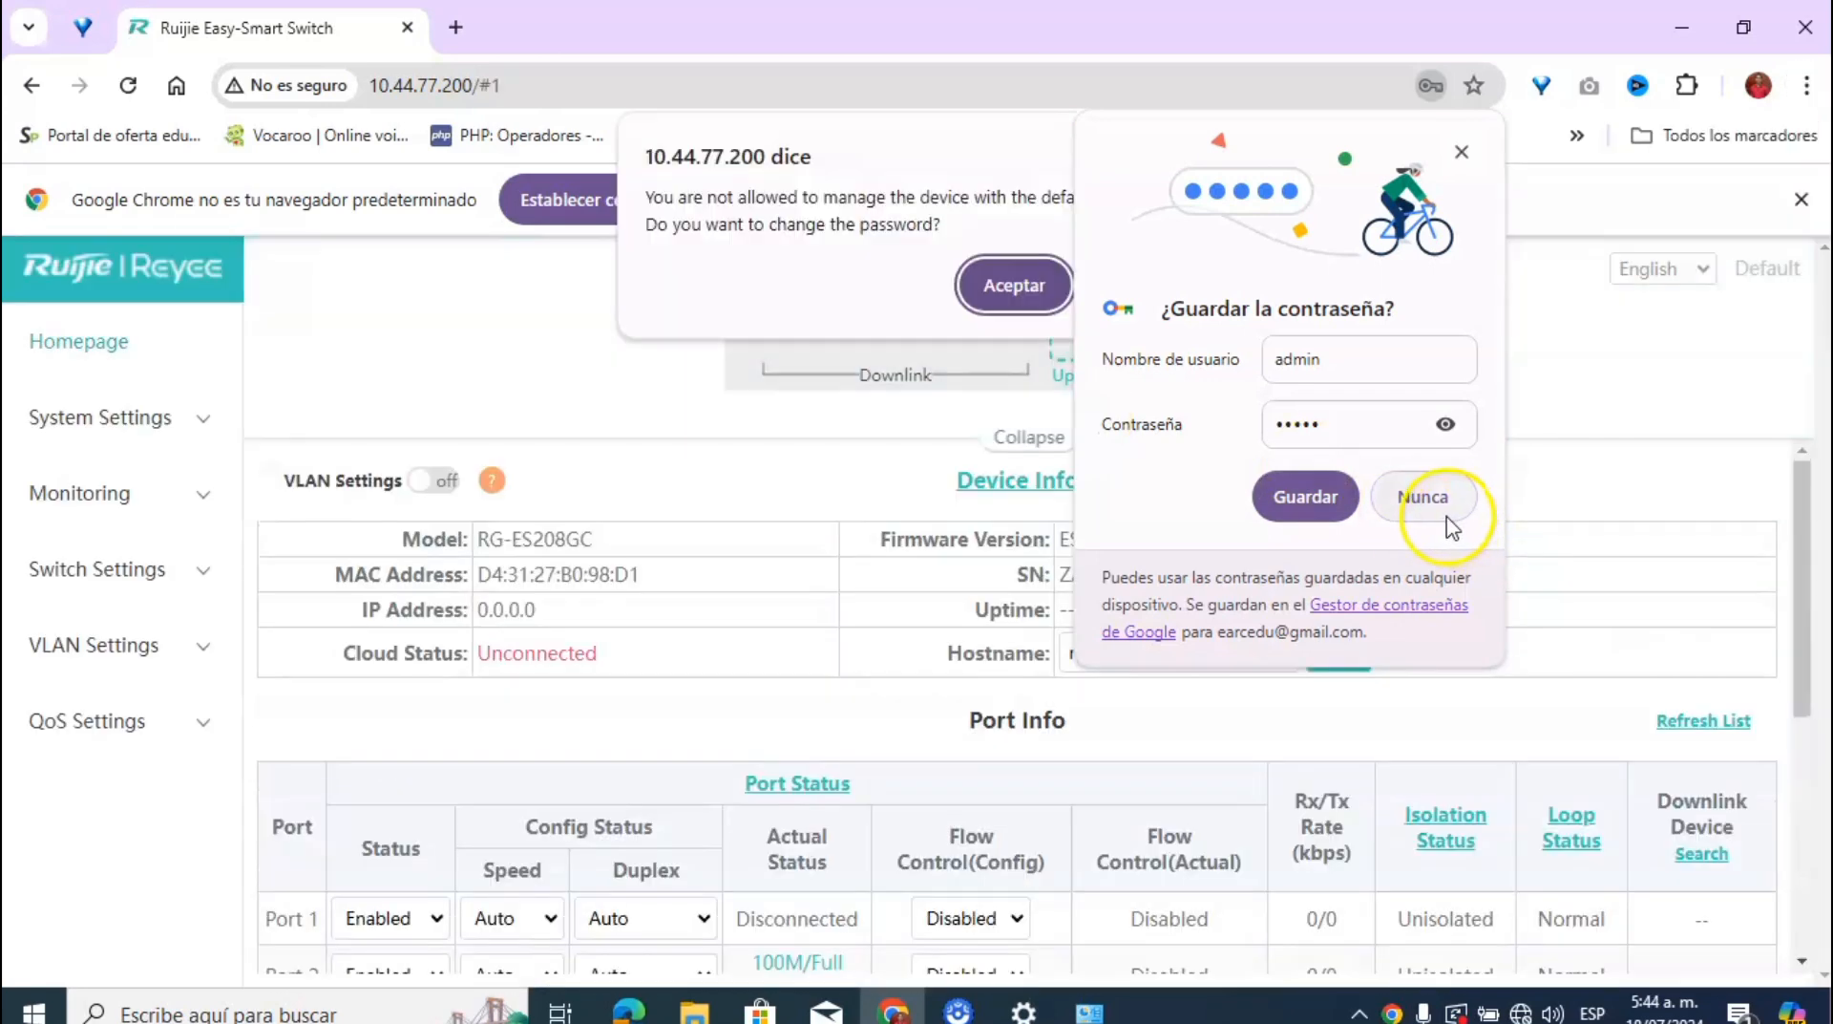
left_click(1451, 525)
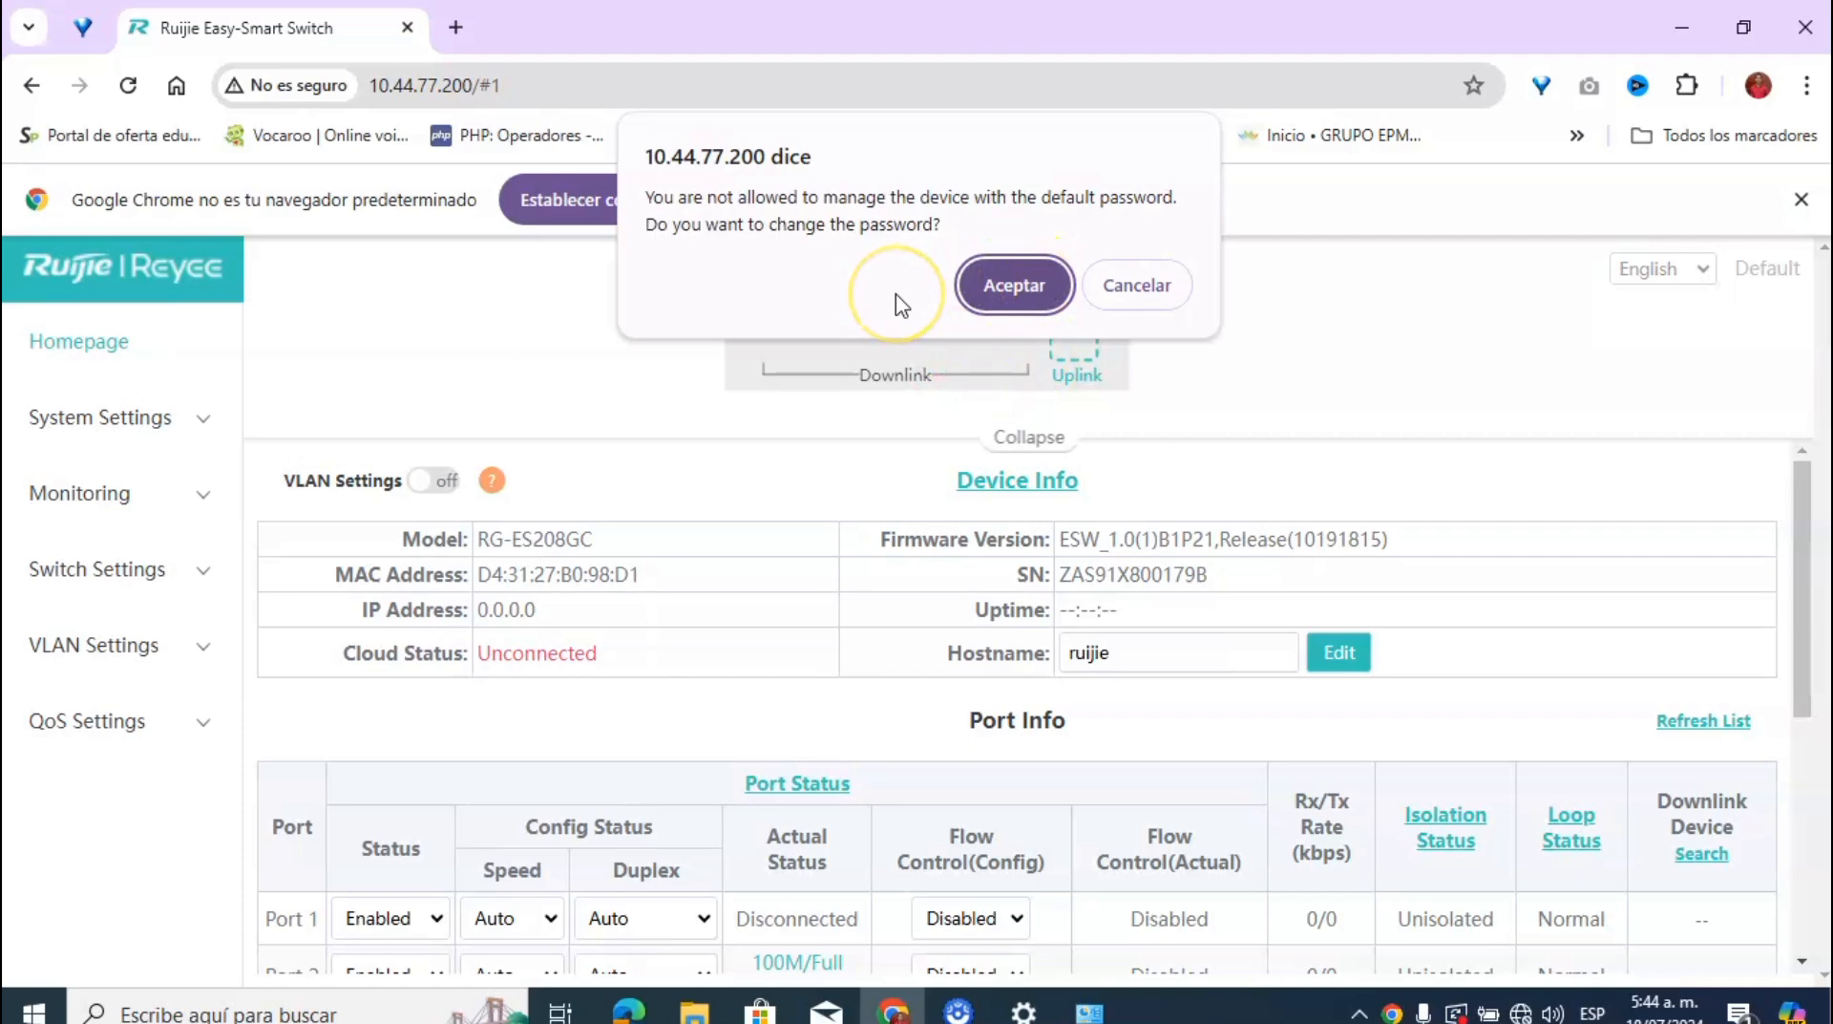
left_click(976, 288)
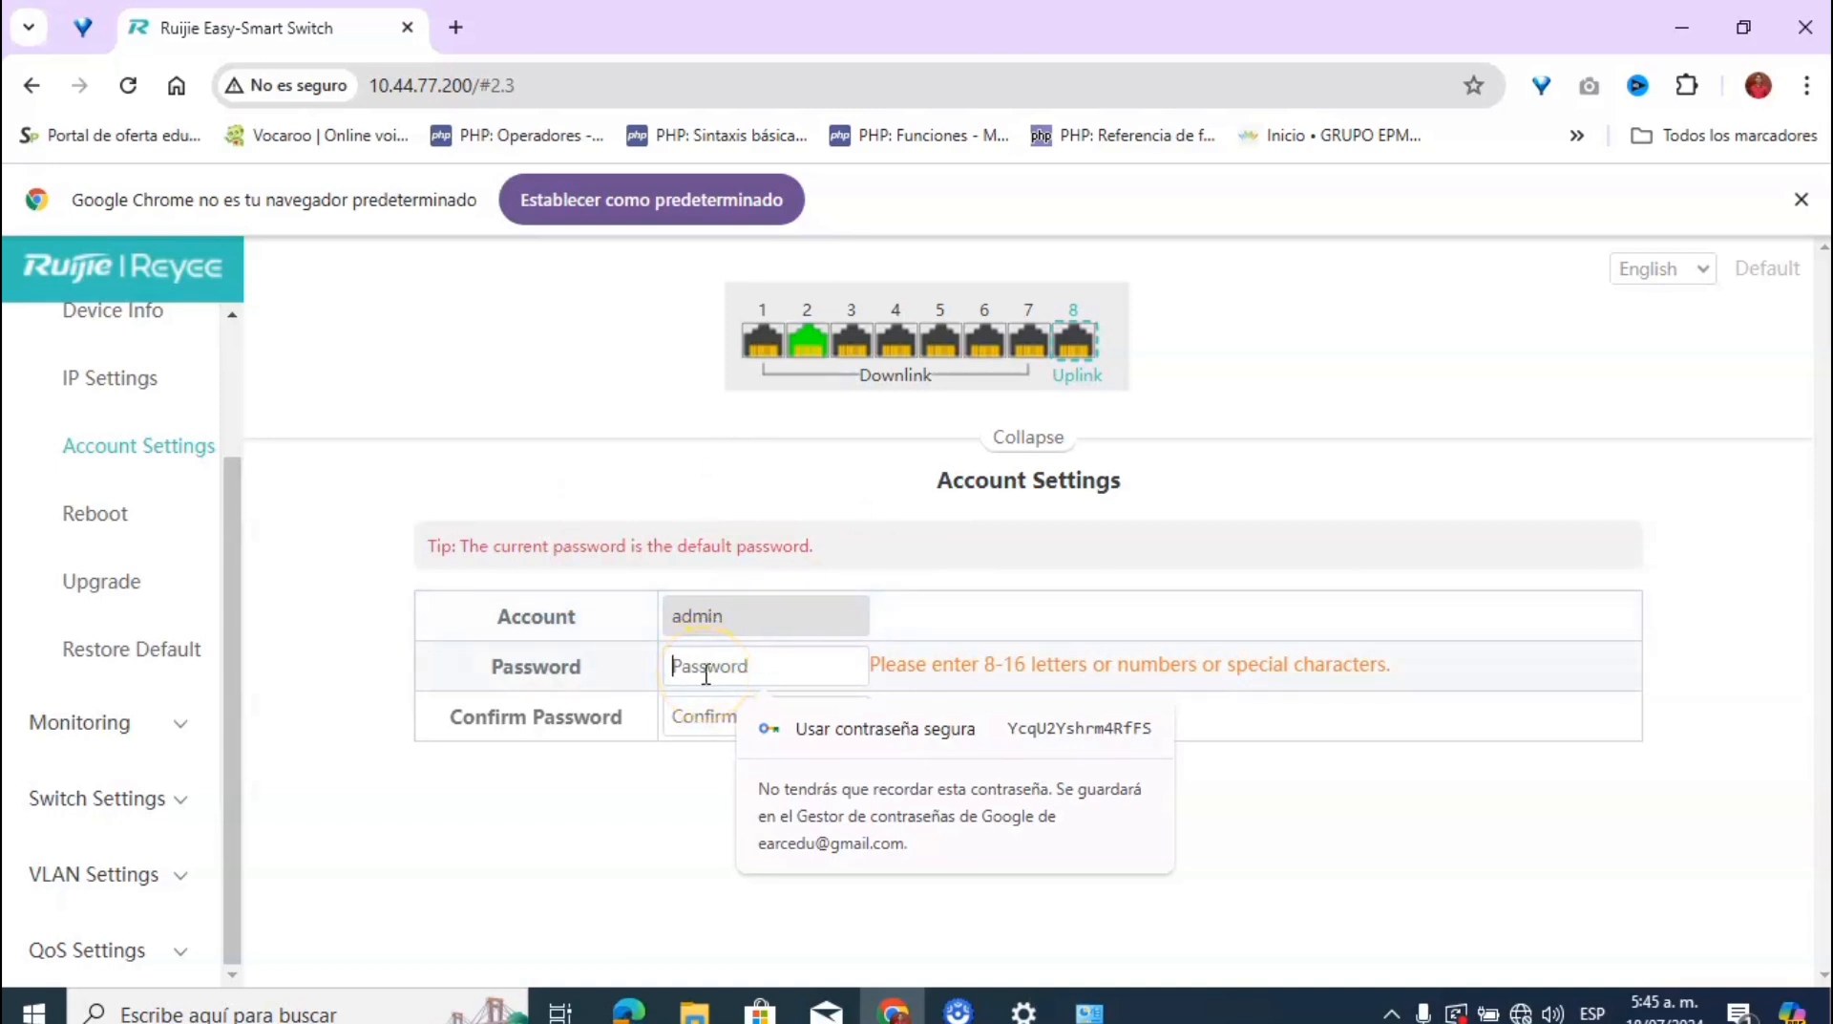
Step: Enter and confirm a new admin password in Account Settings, save it, and accept re-login
type("•••••••••••")
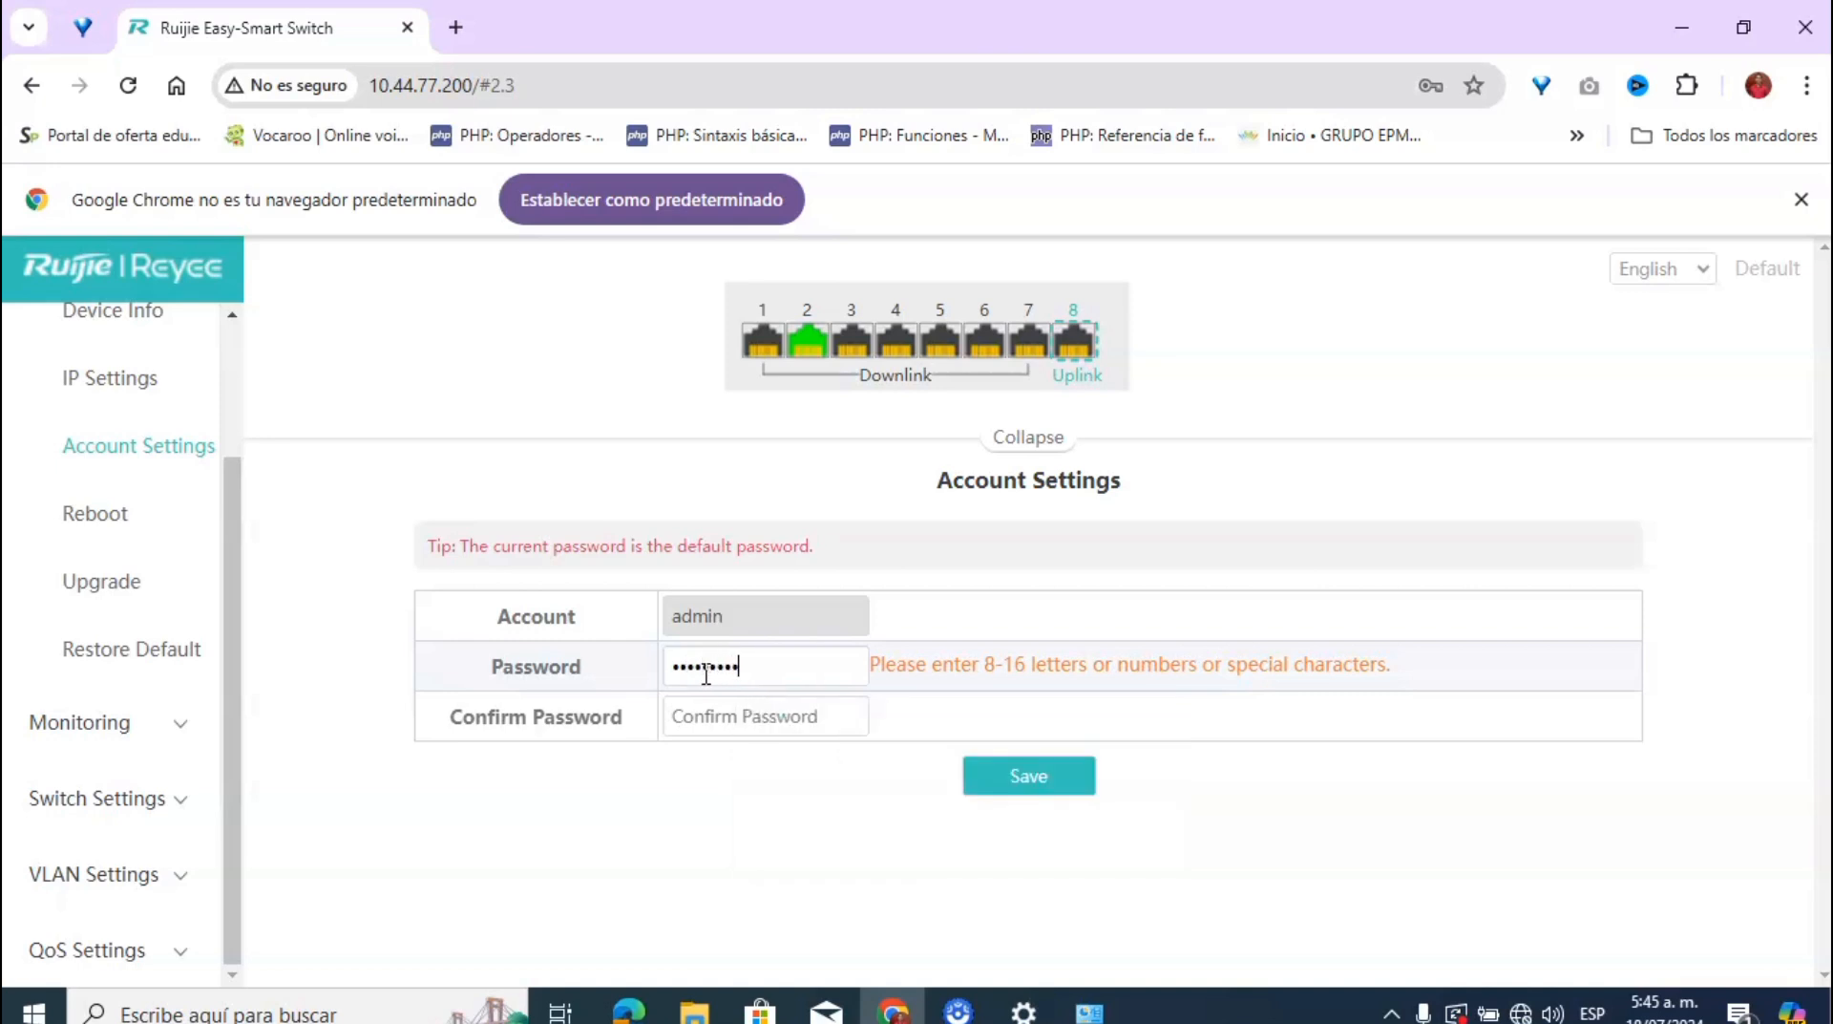
type("••")
key("Tab")
type("••••••••••••")
left_click(988, 772)
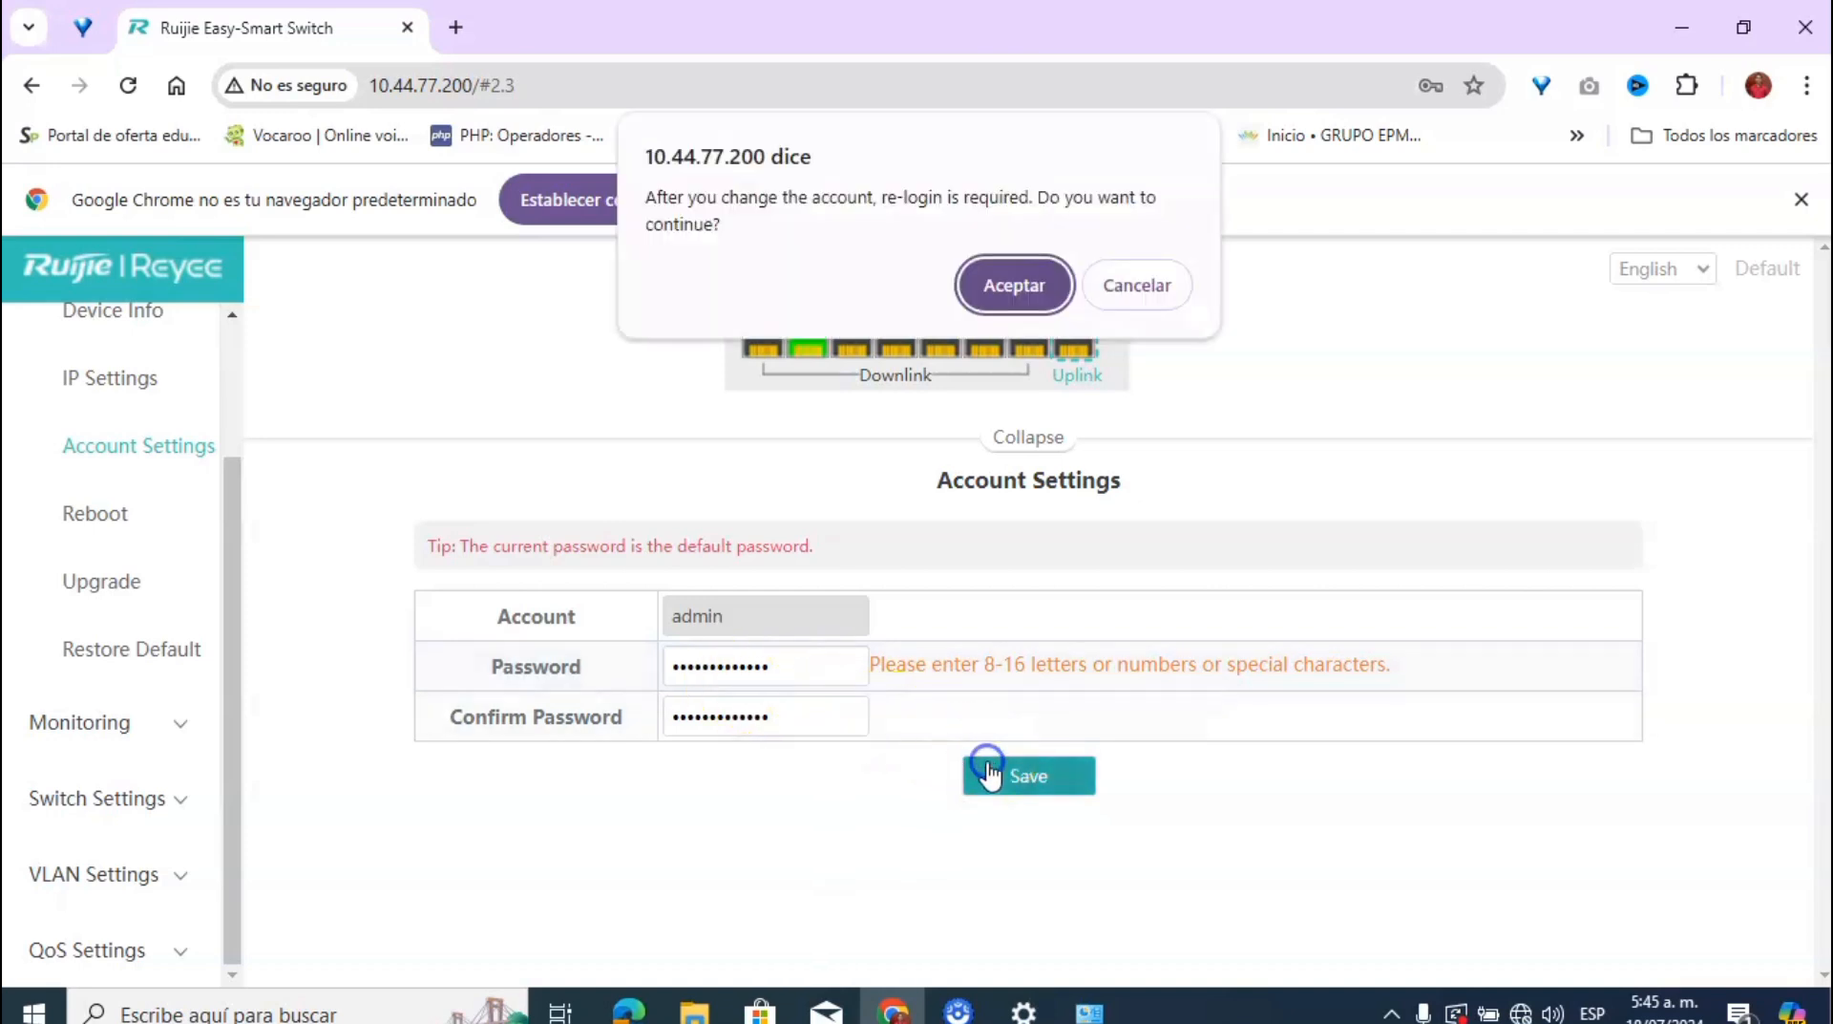
left_click(998, 288)
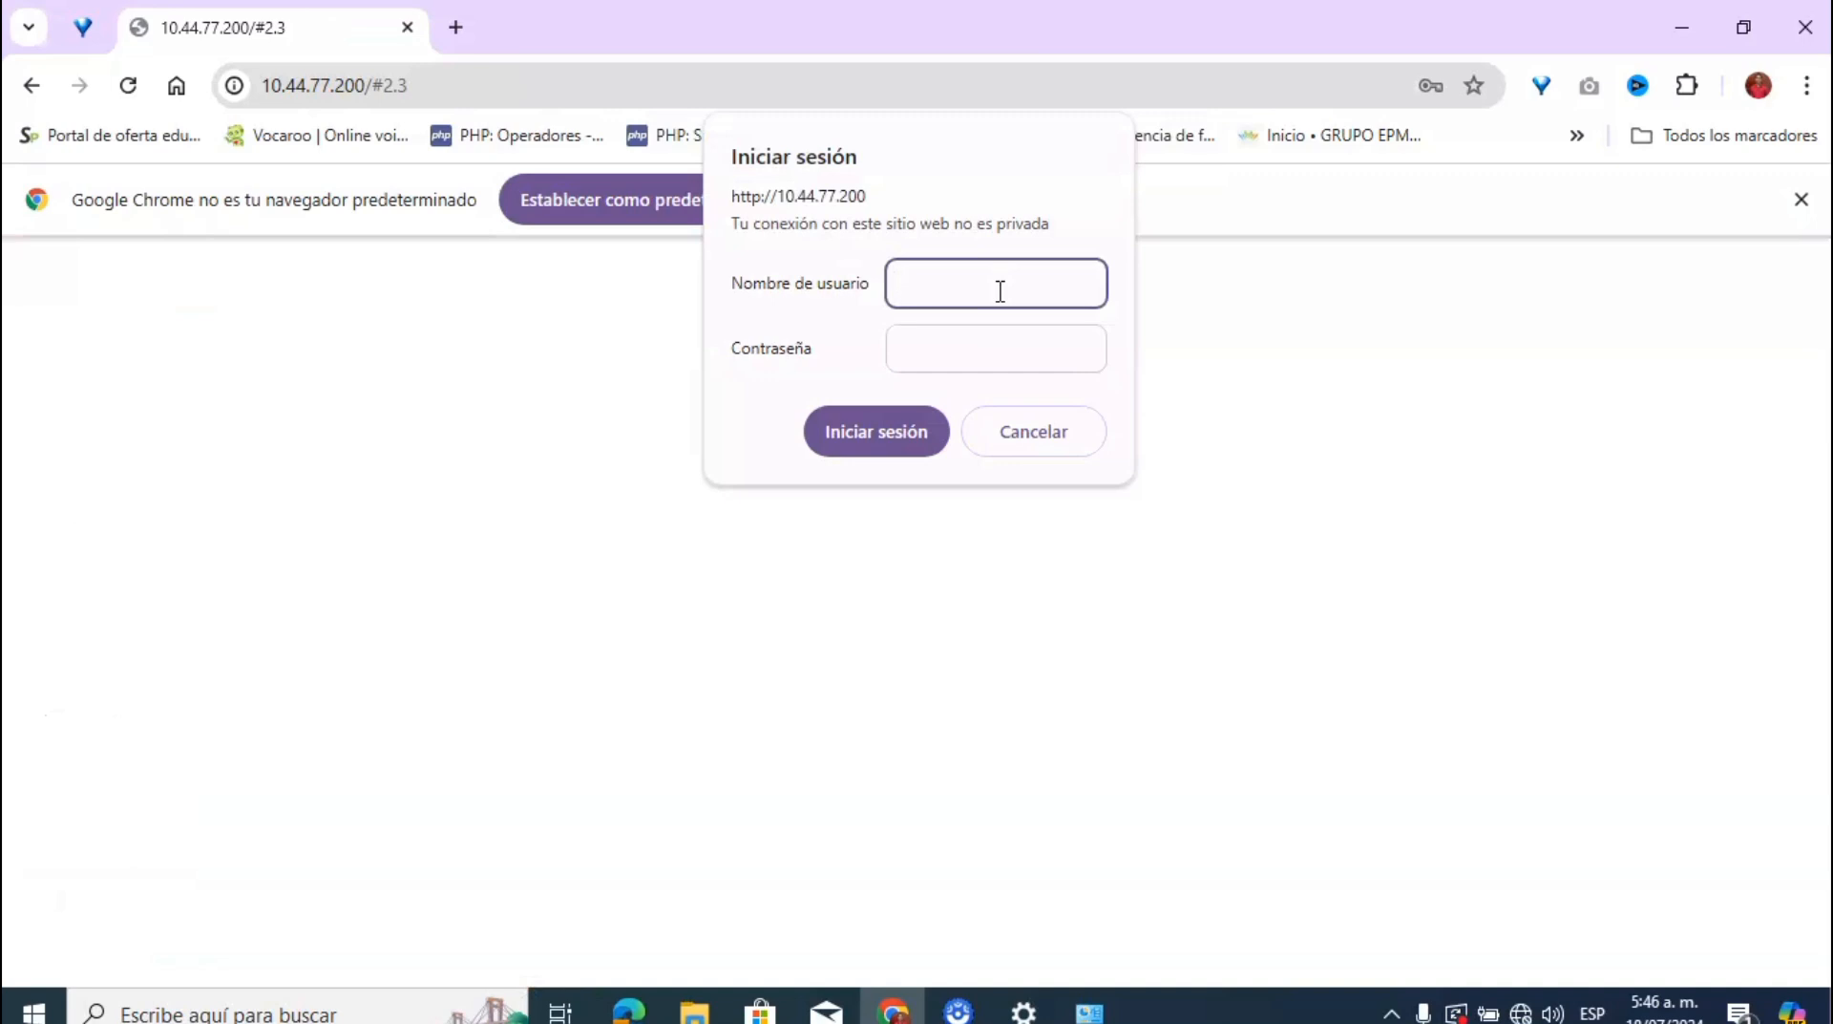
Step: Sign in again as admin with the new password and choose Nunca on Chrome's save prompt
type("admin")
key("Tab")
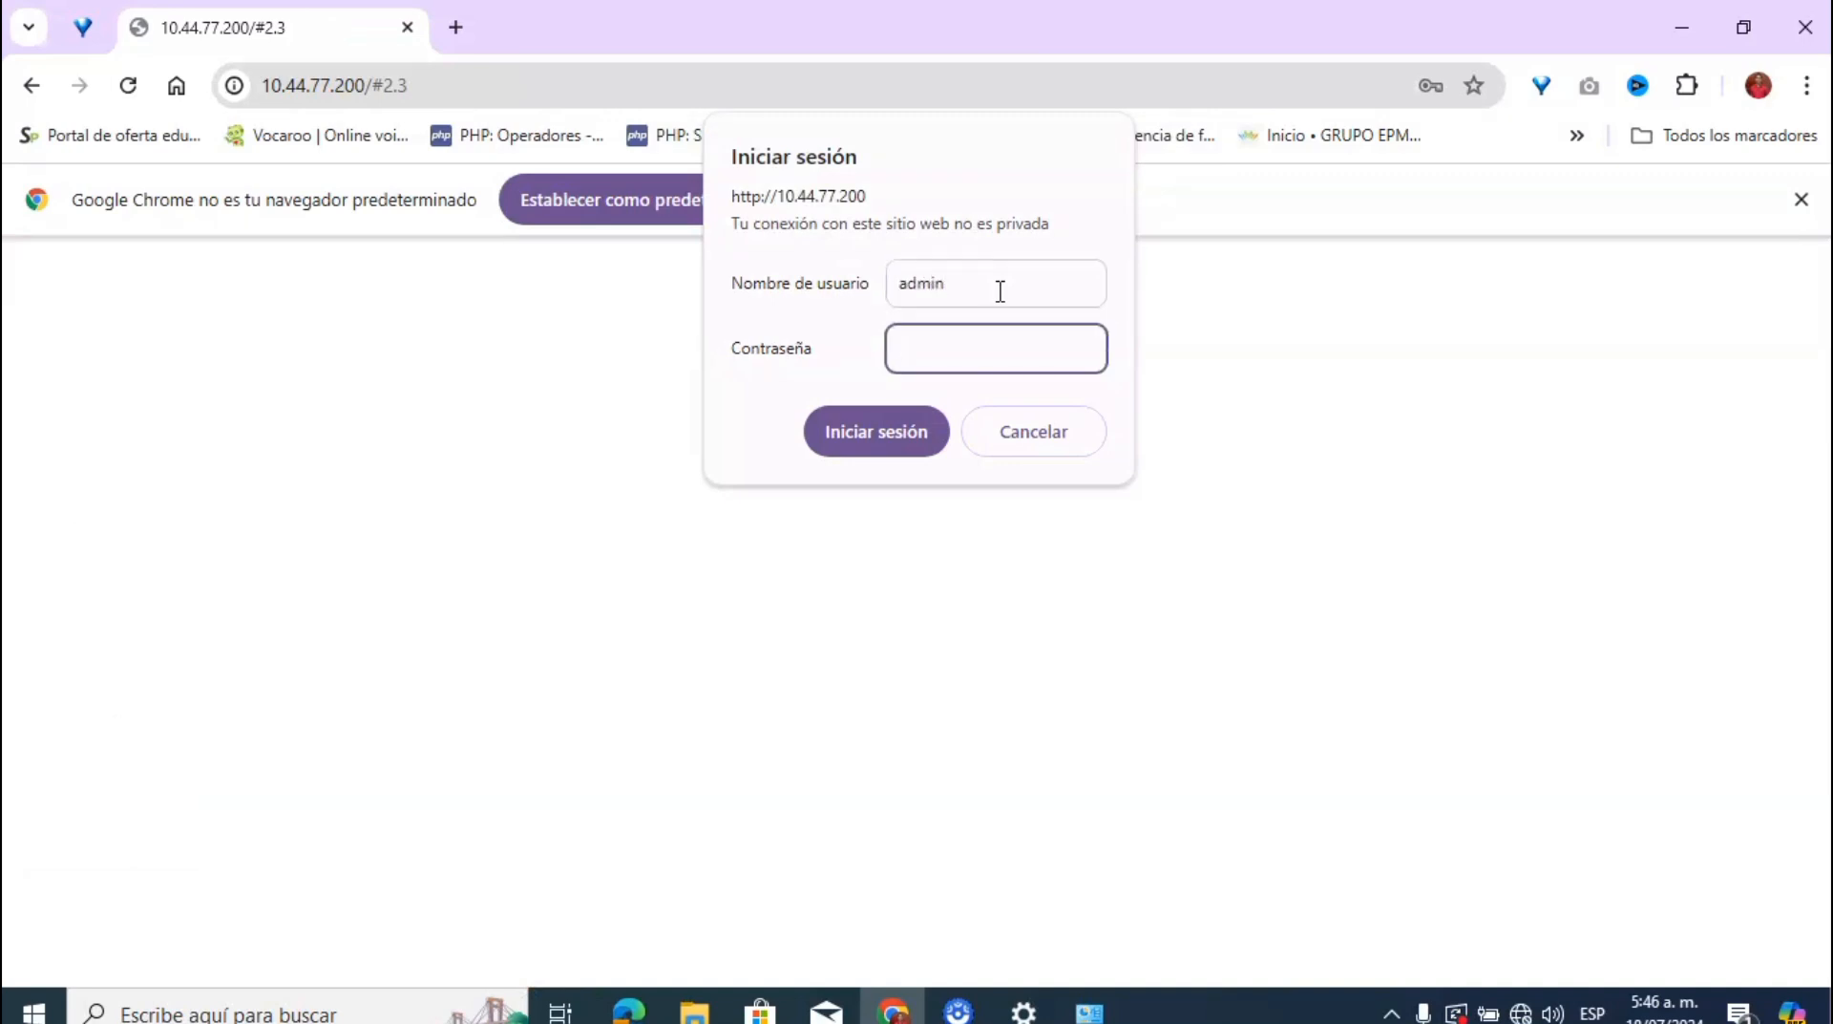
type("•••••••••••••")
left_click(874, 428)
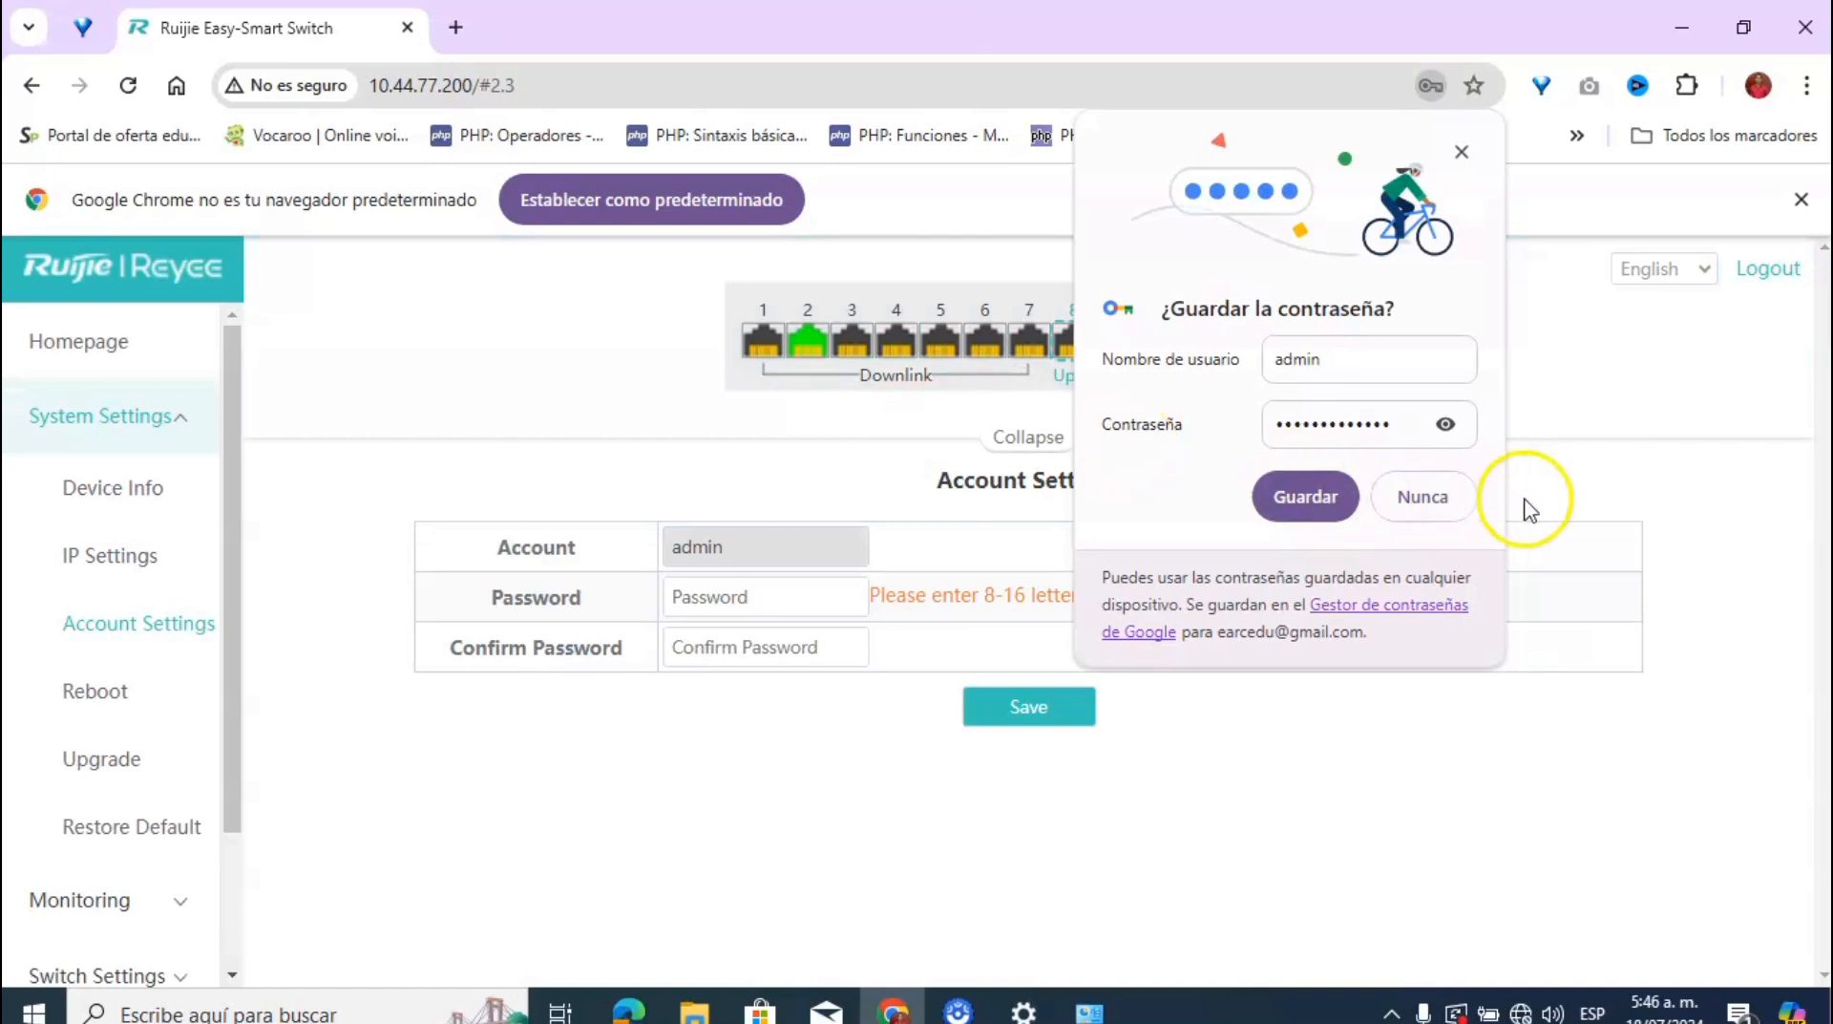
left_click(1452, 497)
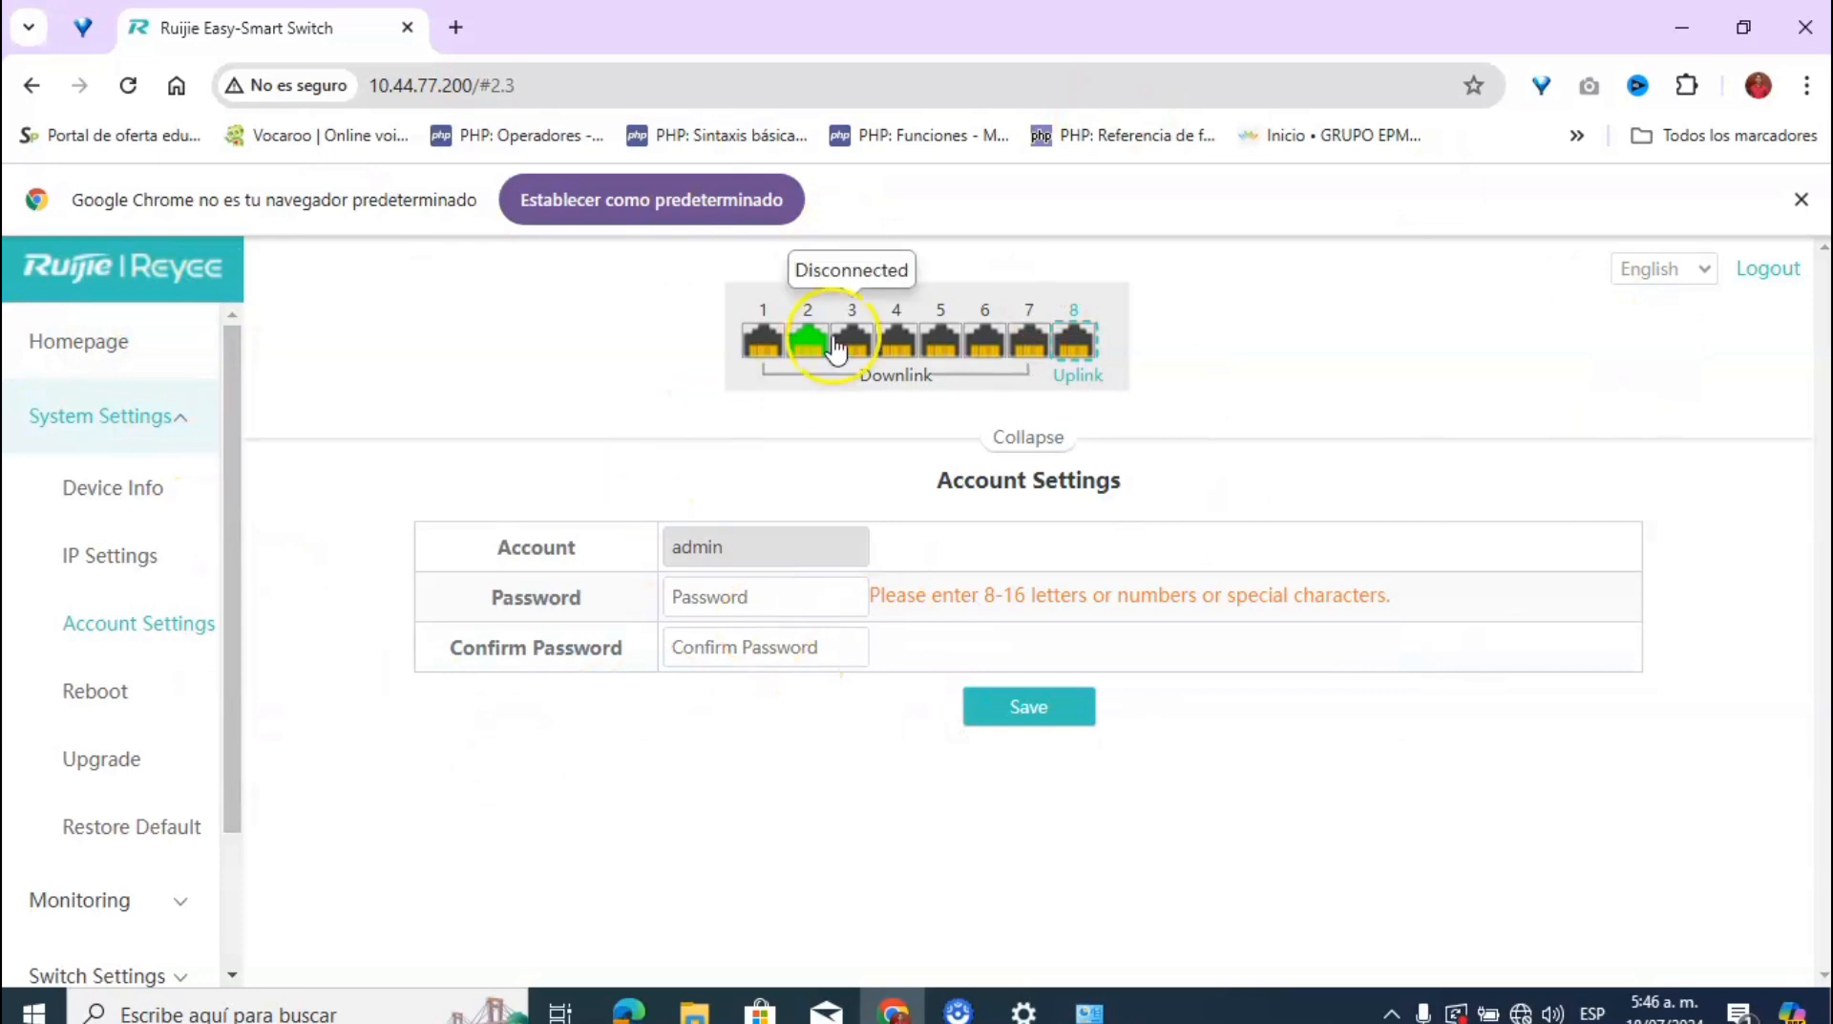
Step: Check the connection status of port 8 on the switch's port panel
mouse_move(819, 342)
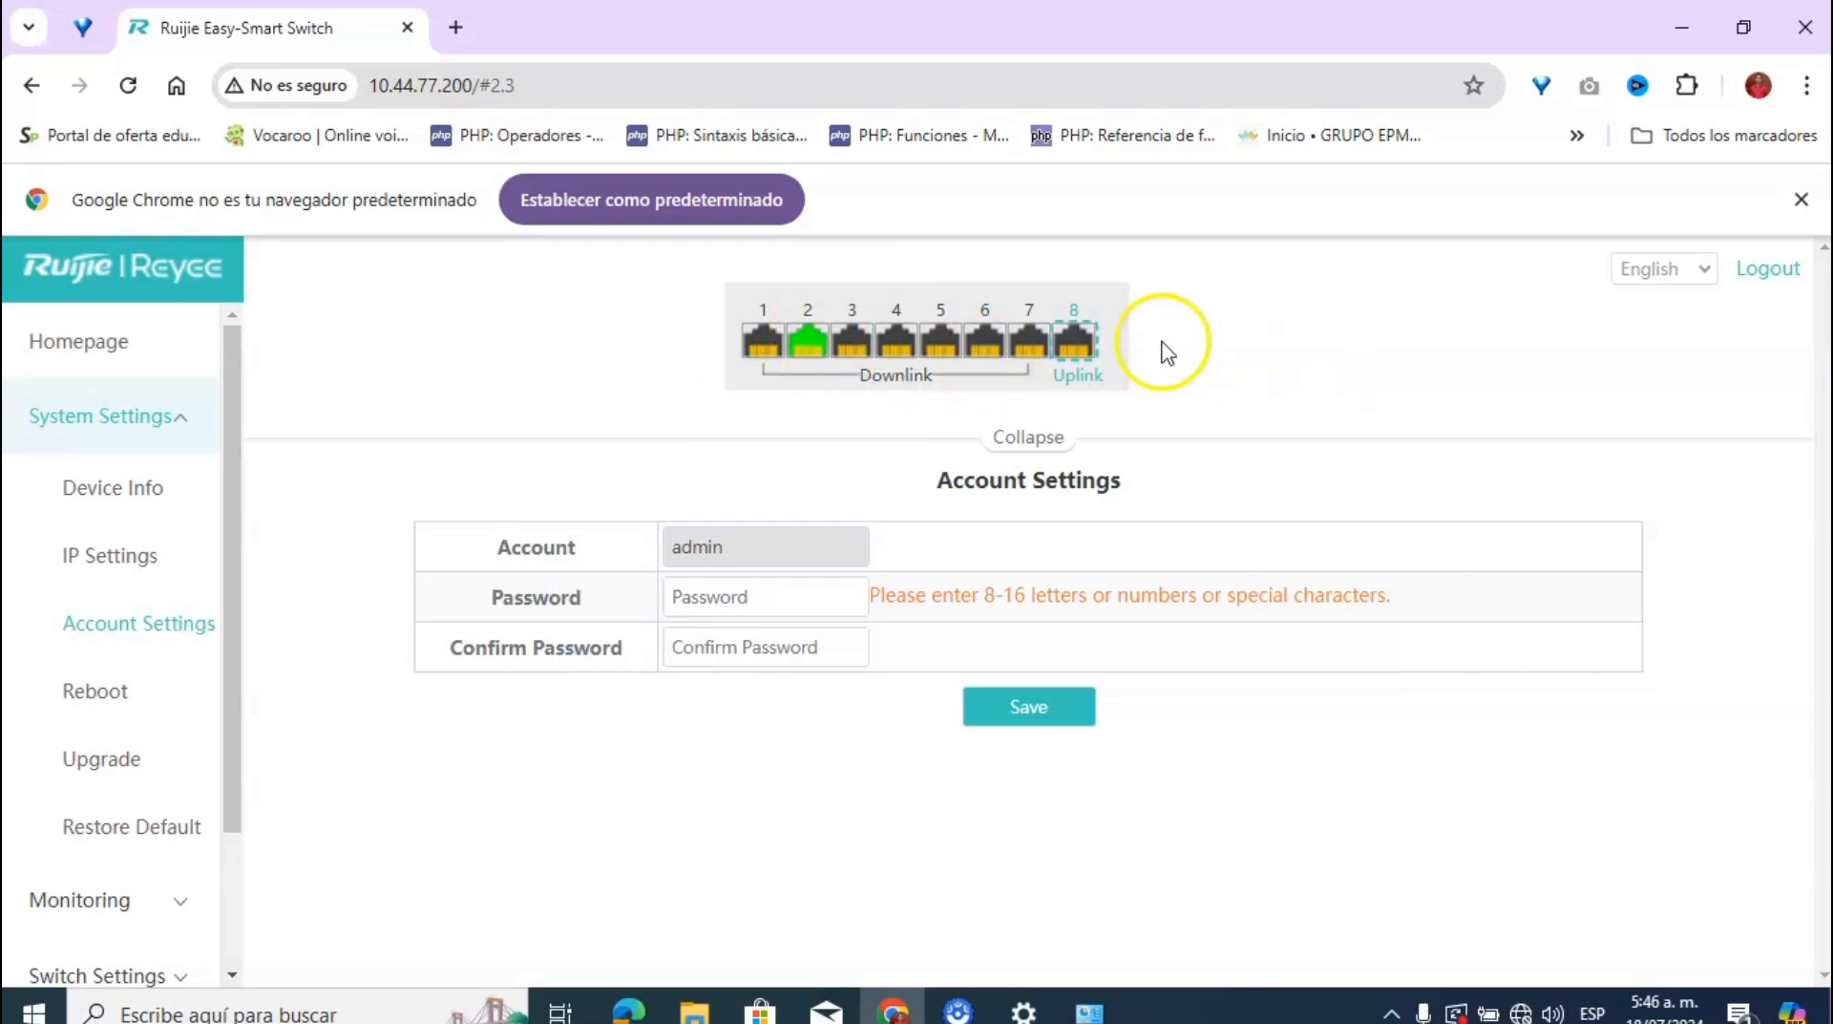
mouse_move(1070, 349)
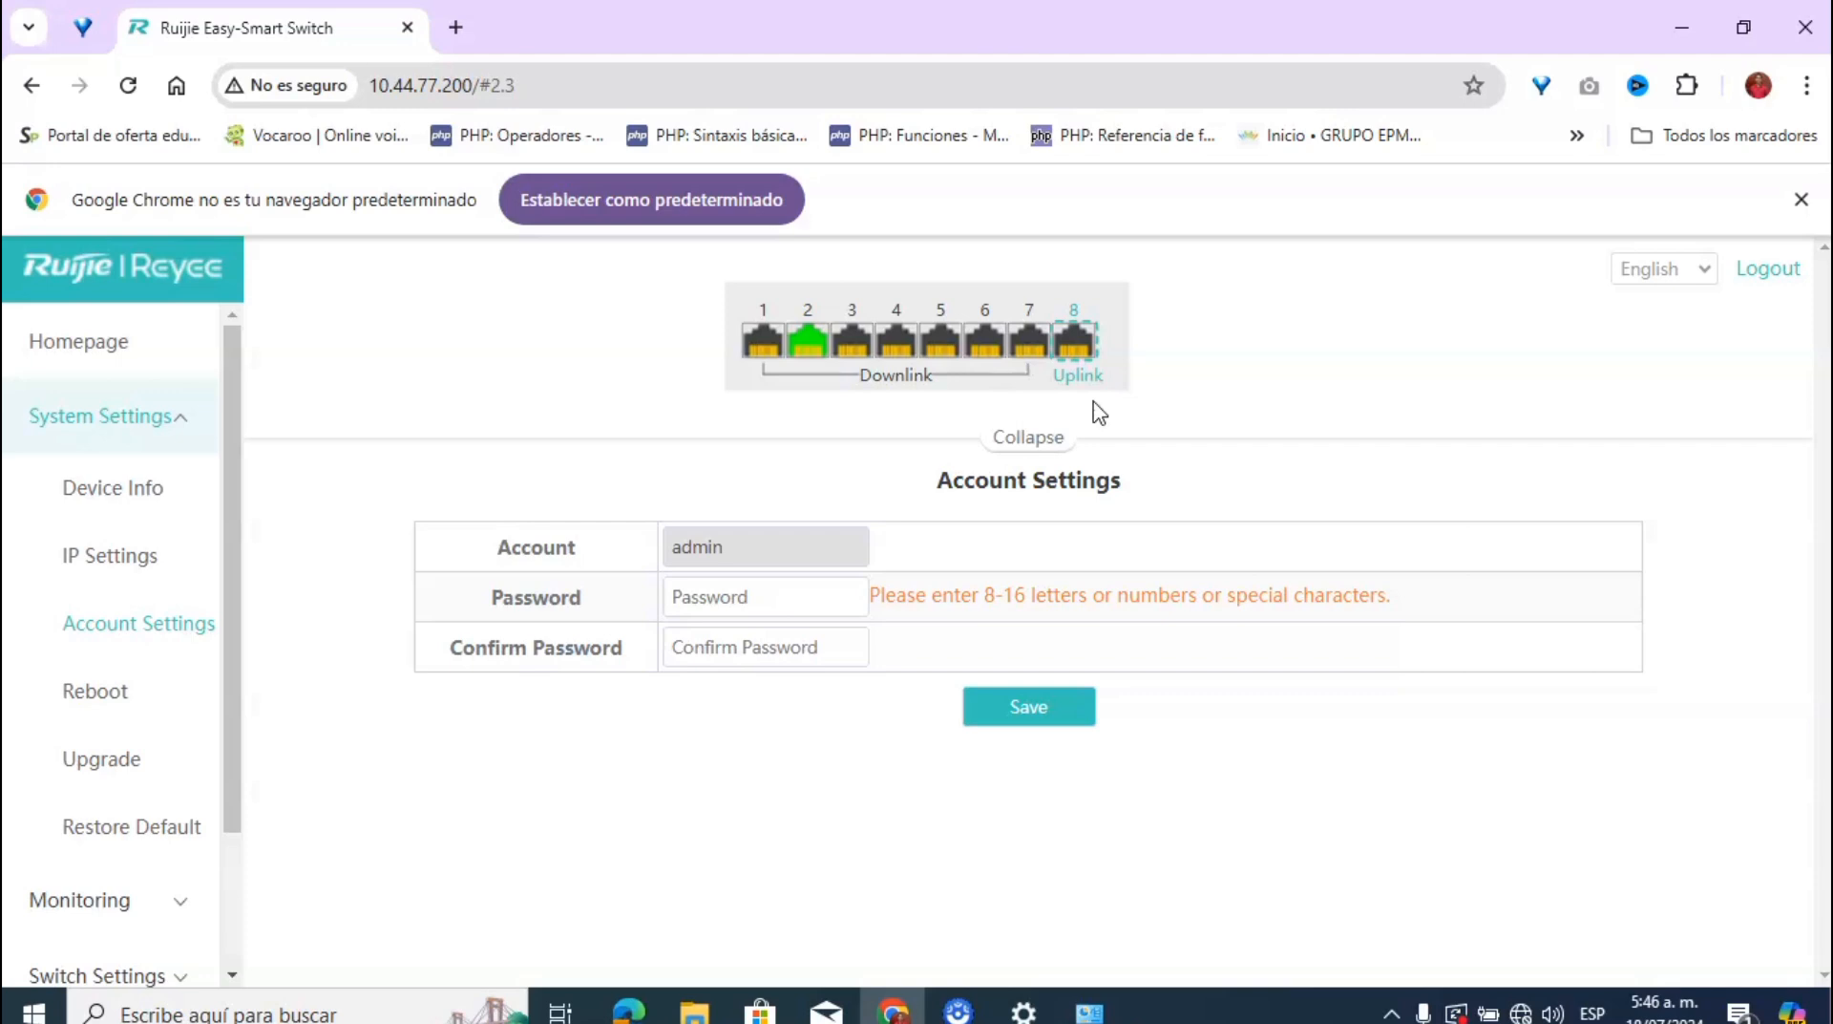
left_click(1090, 361)
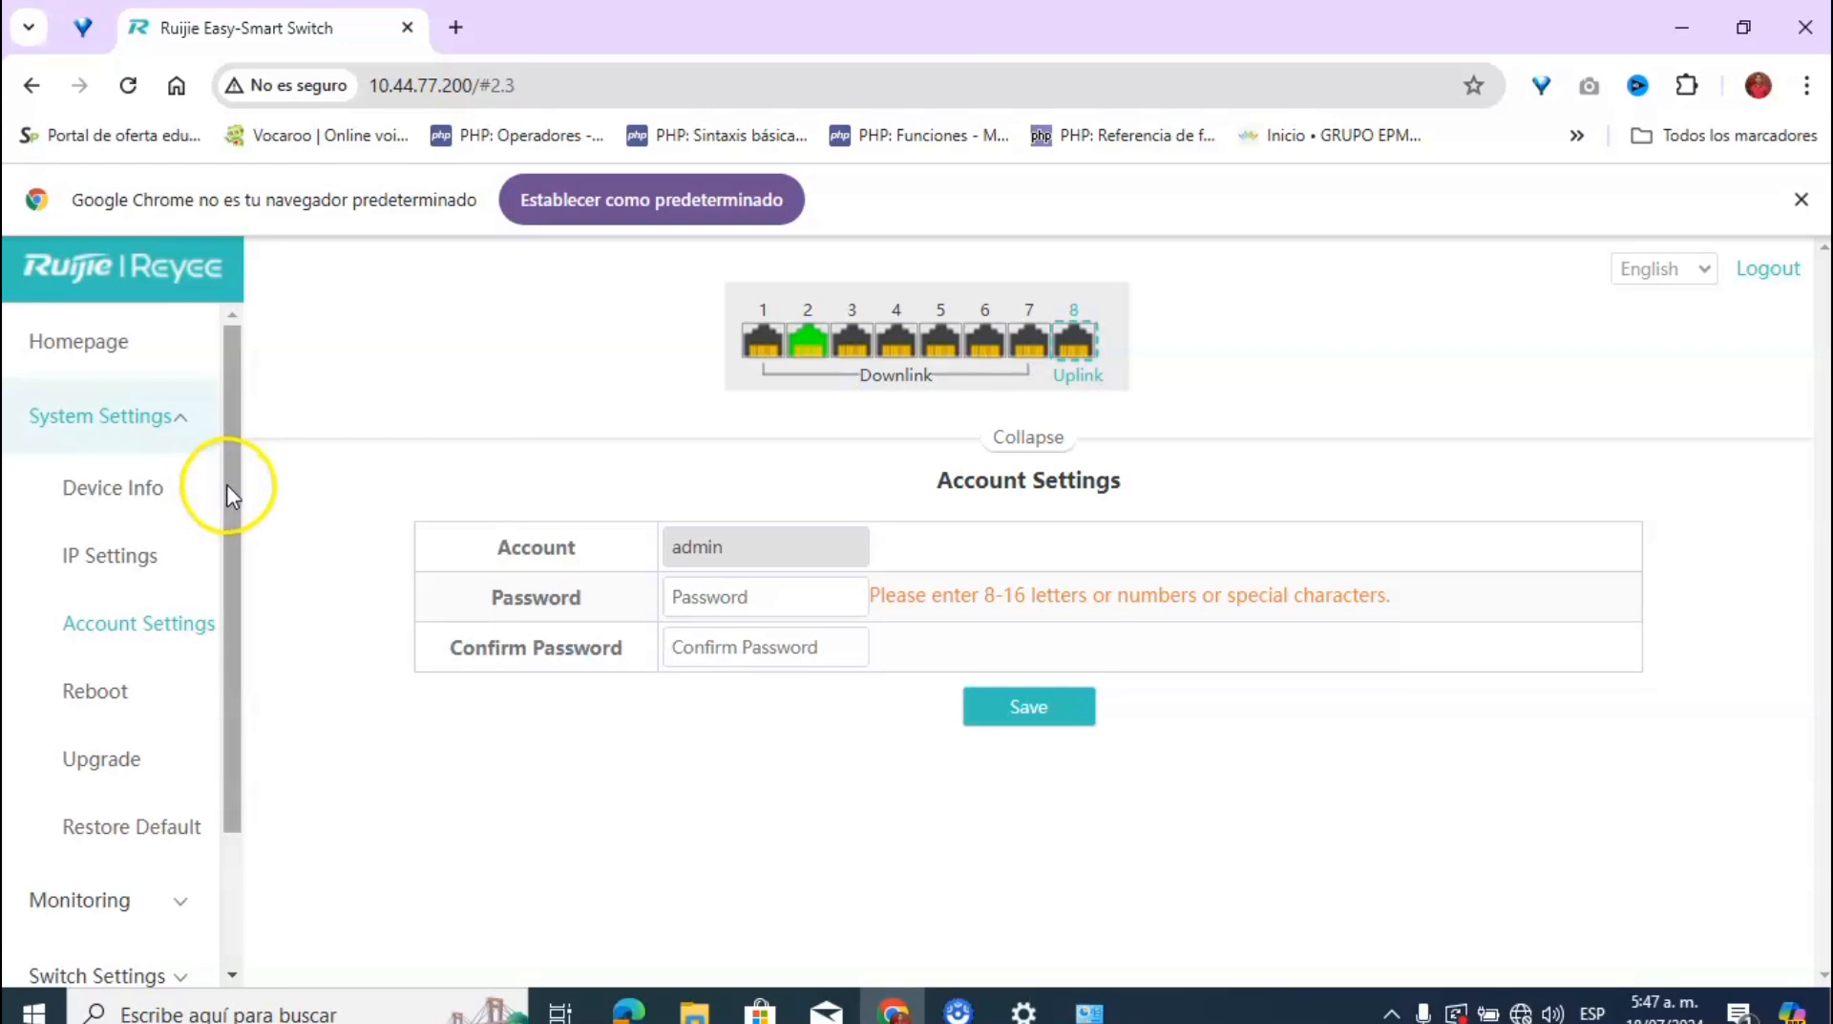
Step: Collapse Switch Settings and expand VLAN Settings in the sidebar to reveal VLAN Members
left_click_drag(225, 506, 241, 696)
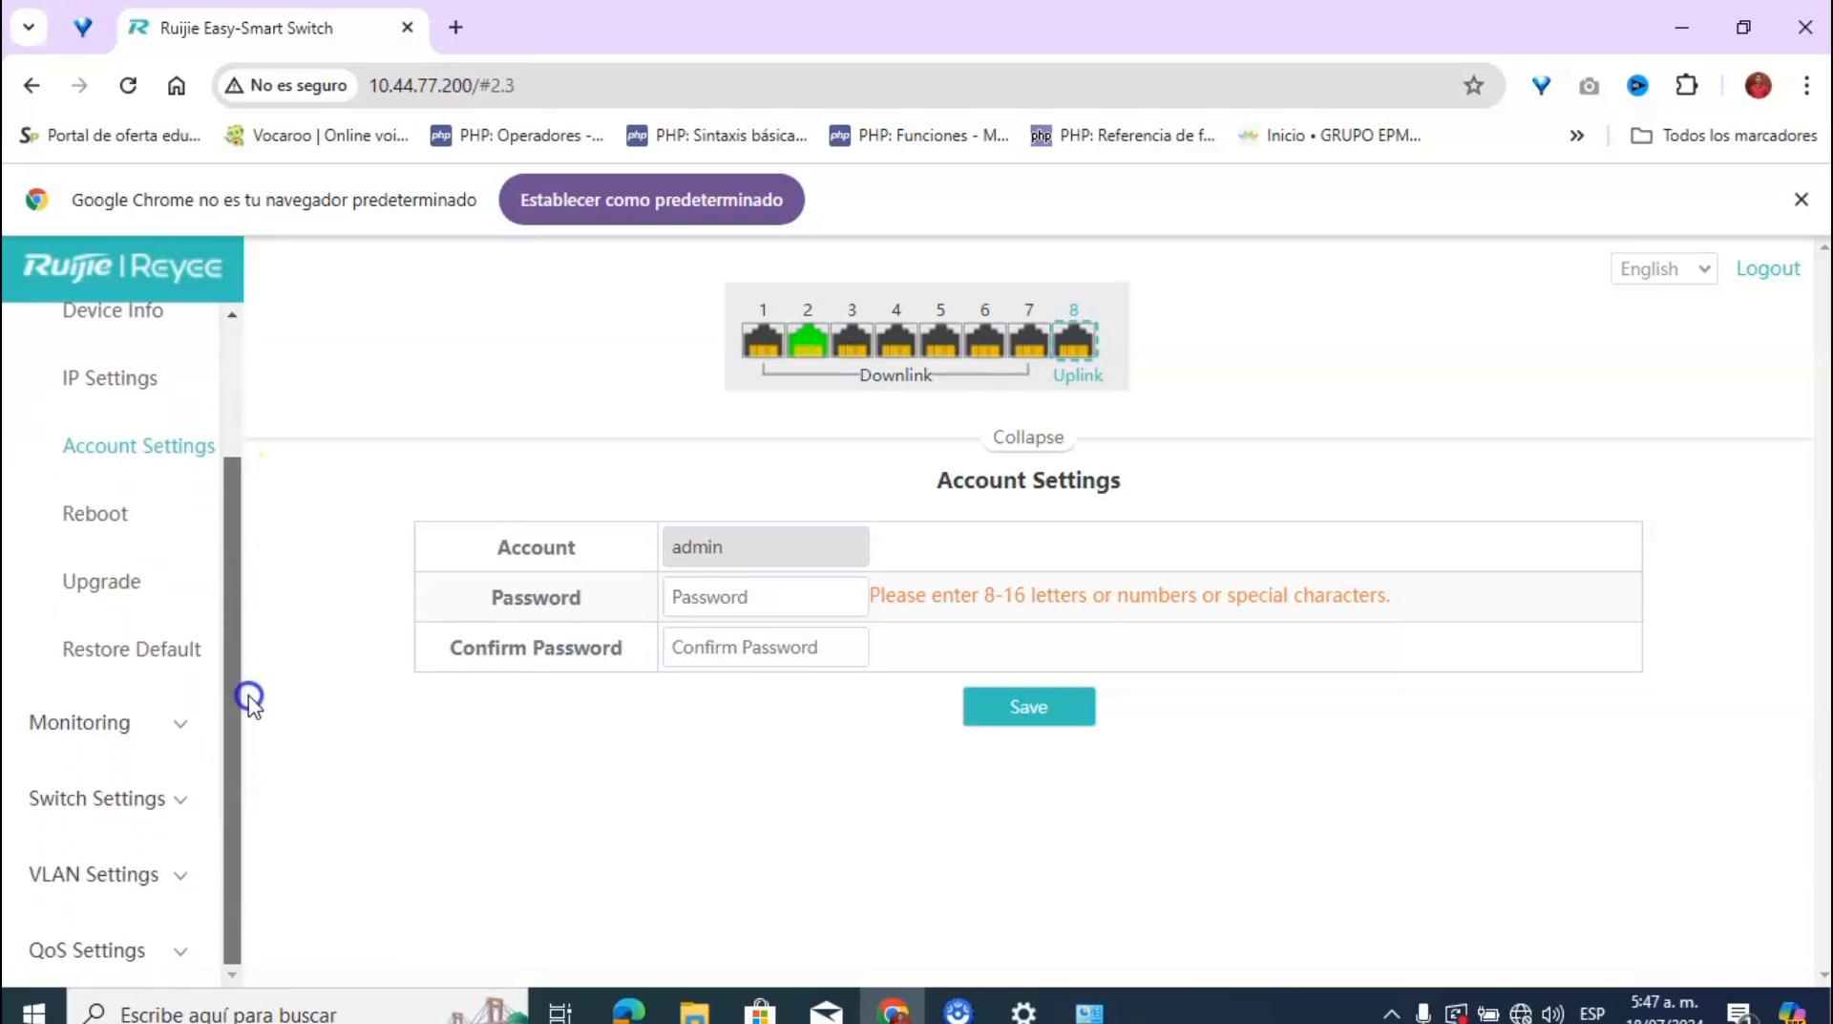
left_click(183, 802)
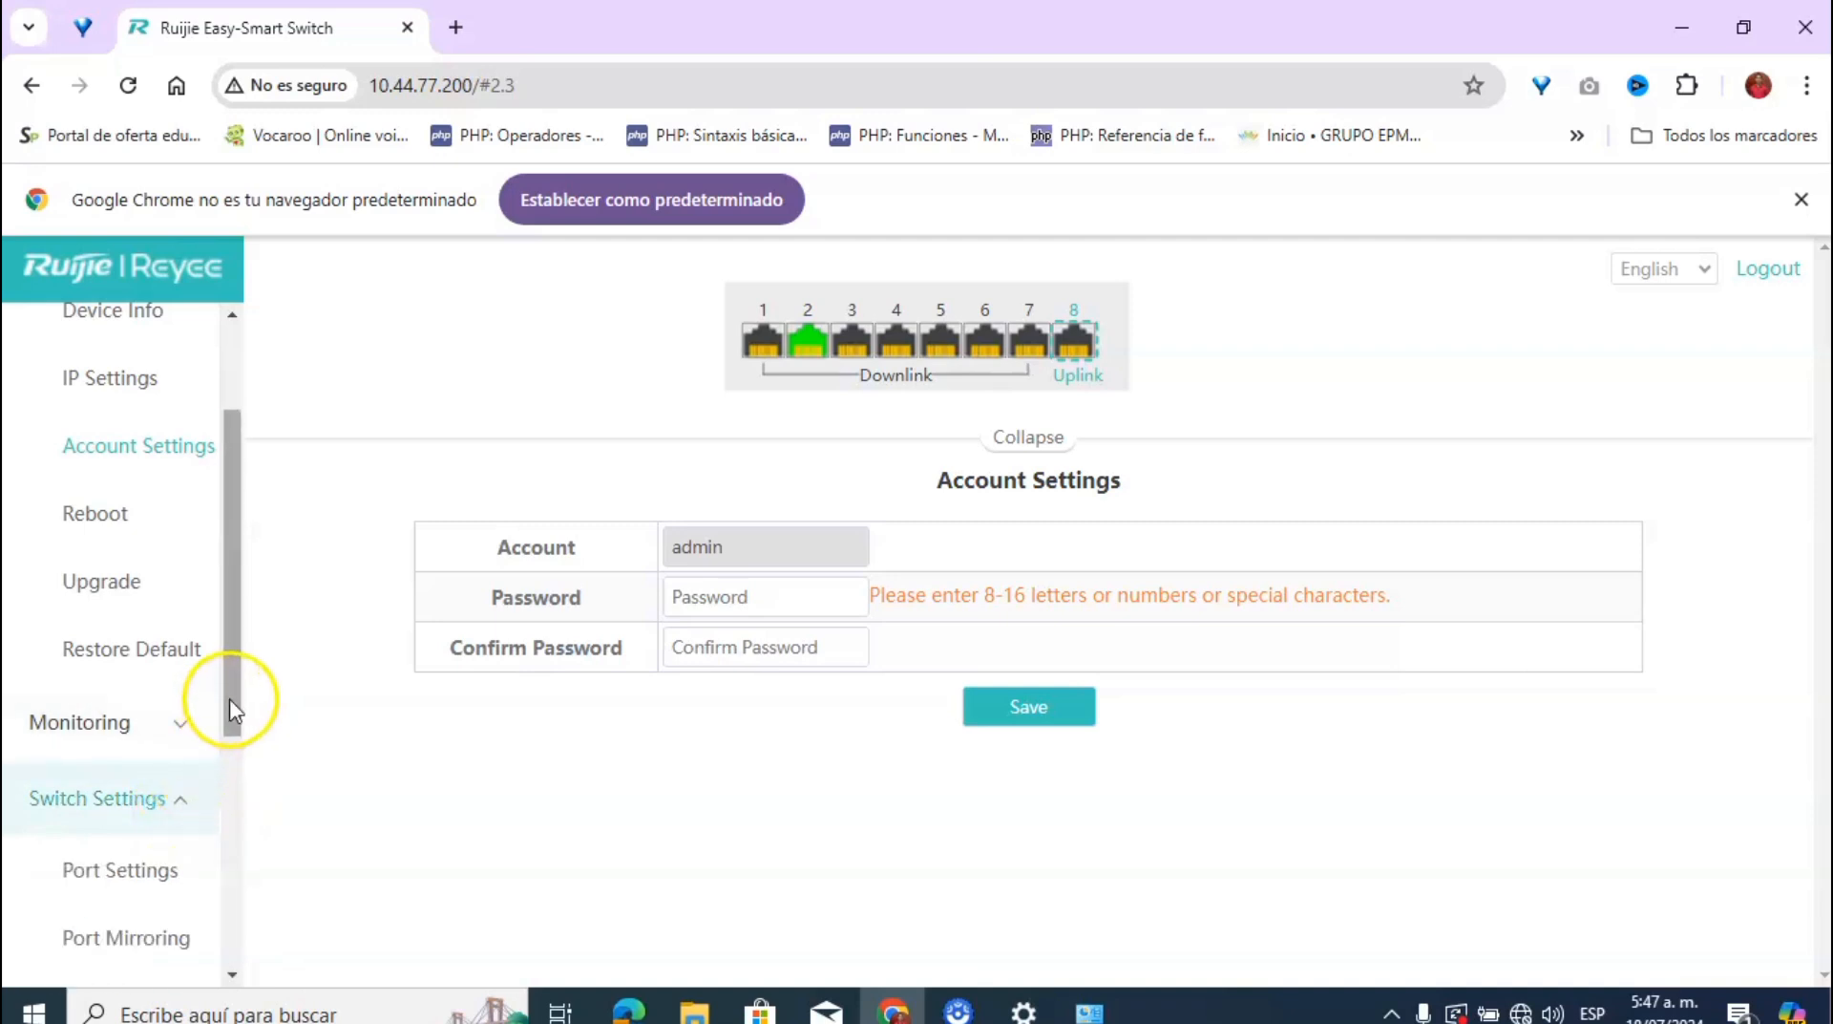
left_click_drag(227, 702, 239, 914)
left_click_drag(238, 790, 245, 720)
left_click(181, 483)
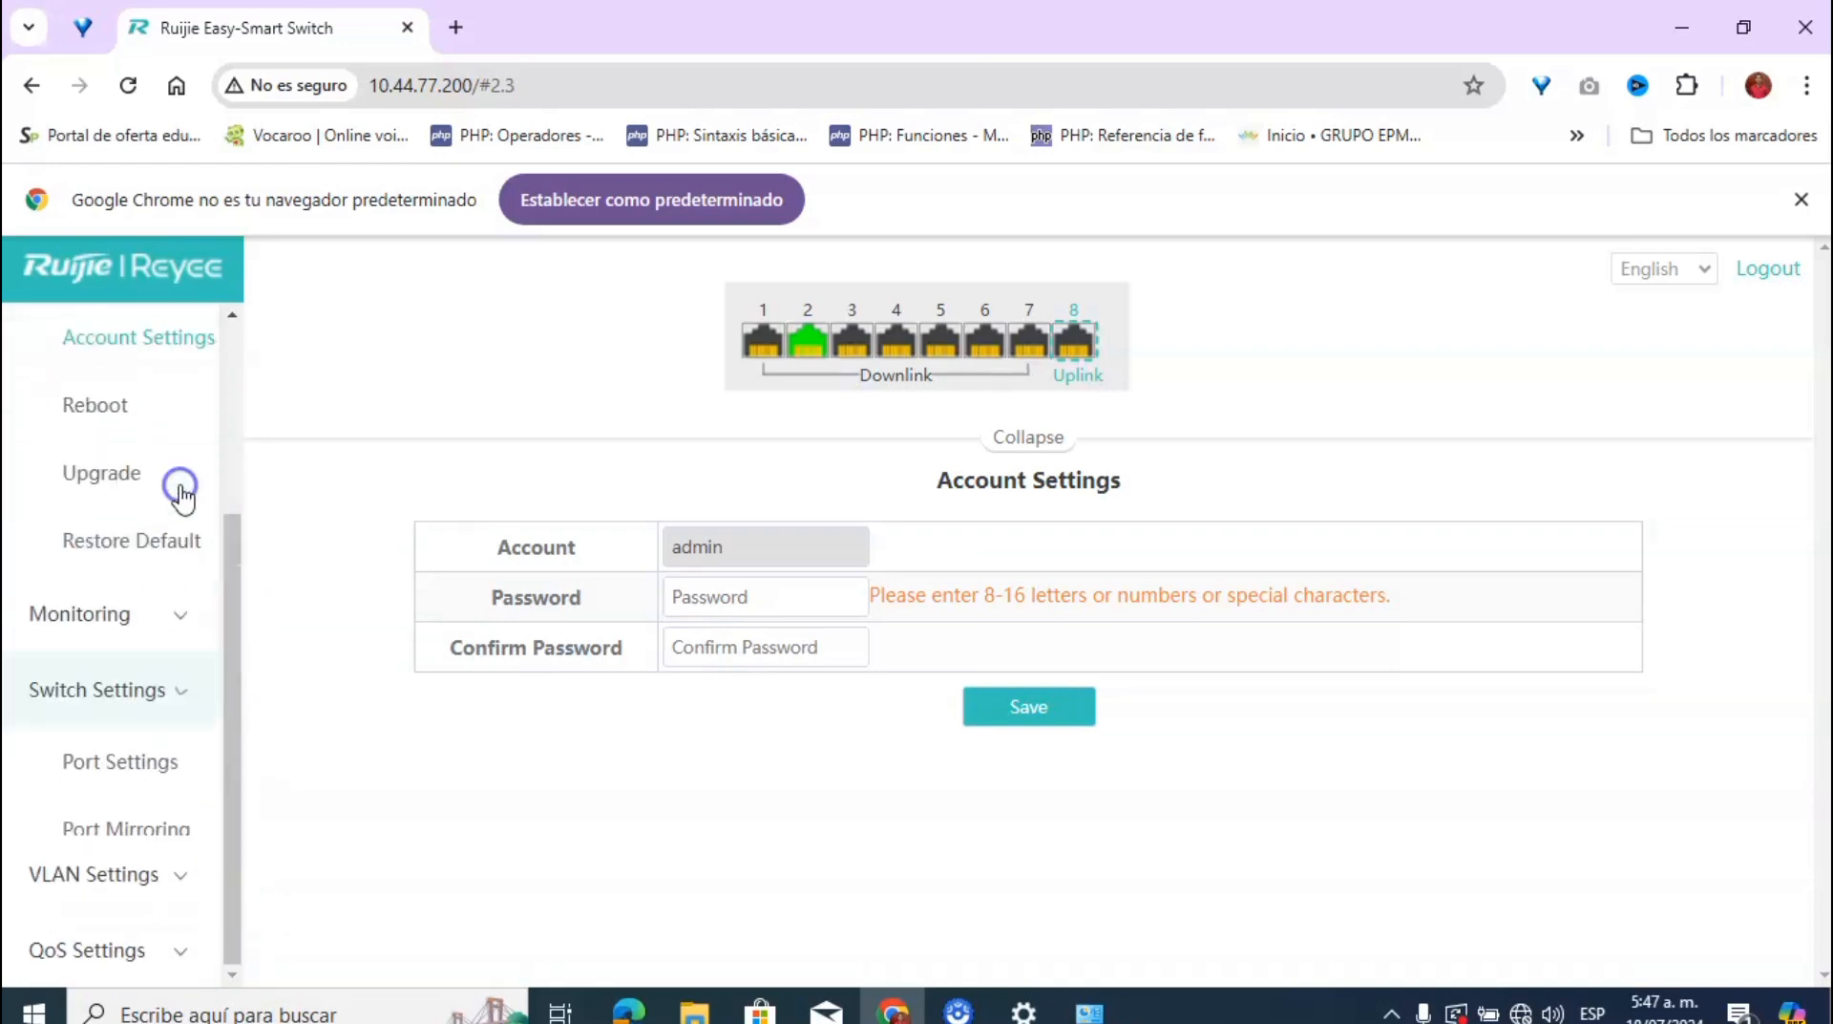
left_click_drag(225, 484, 225, 484)
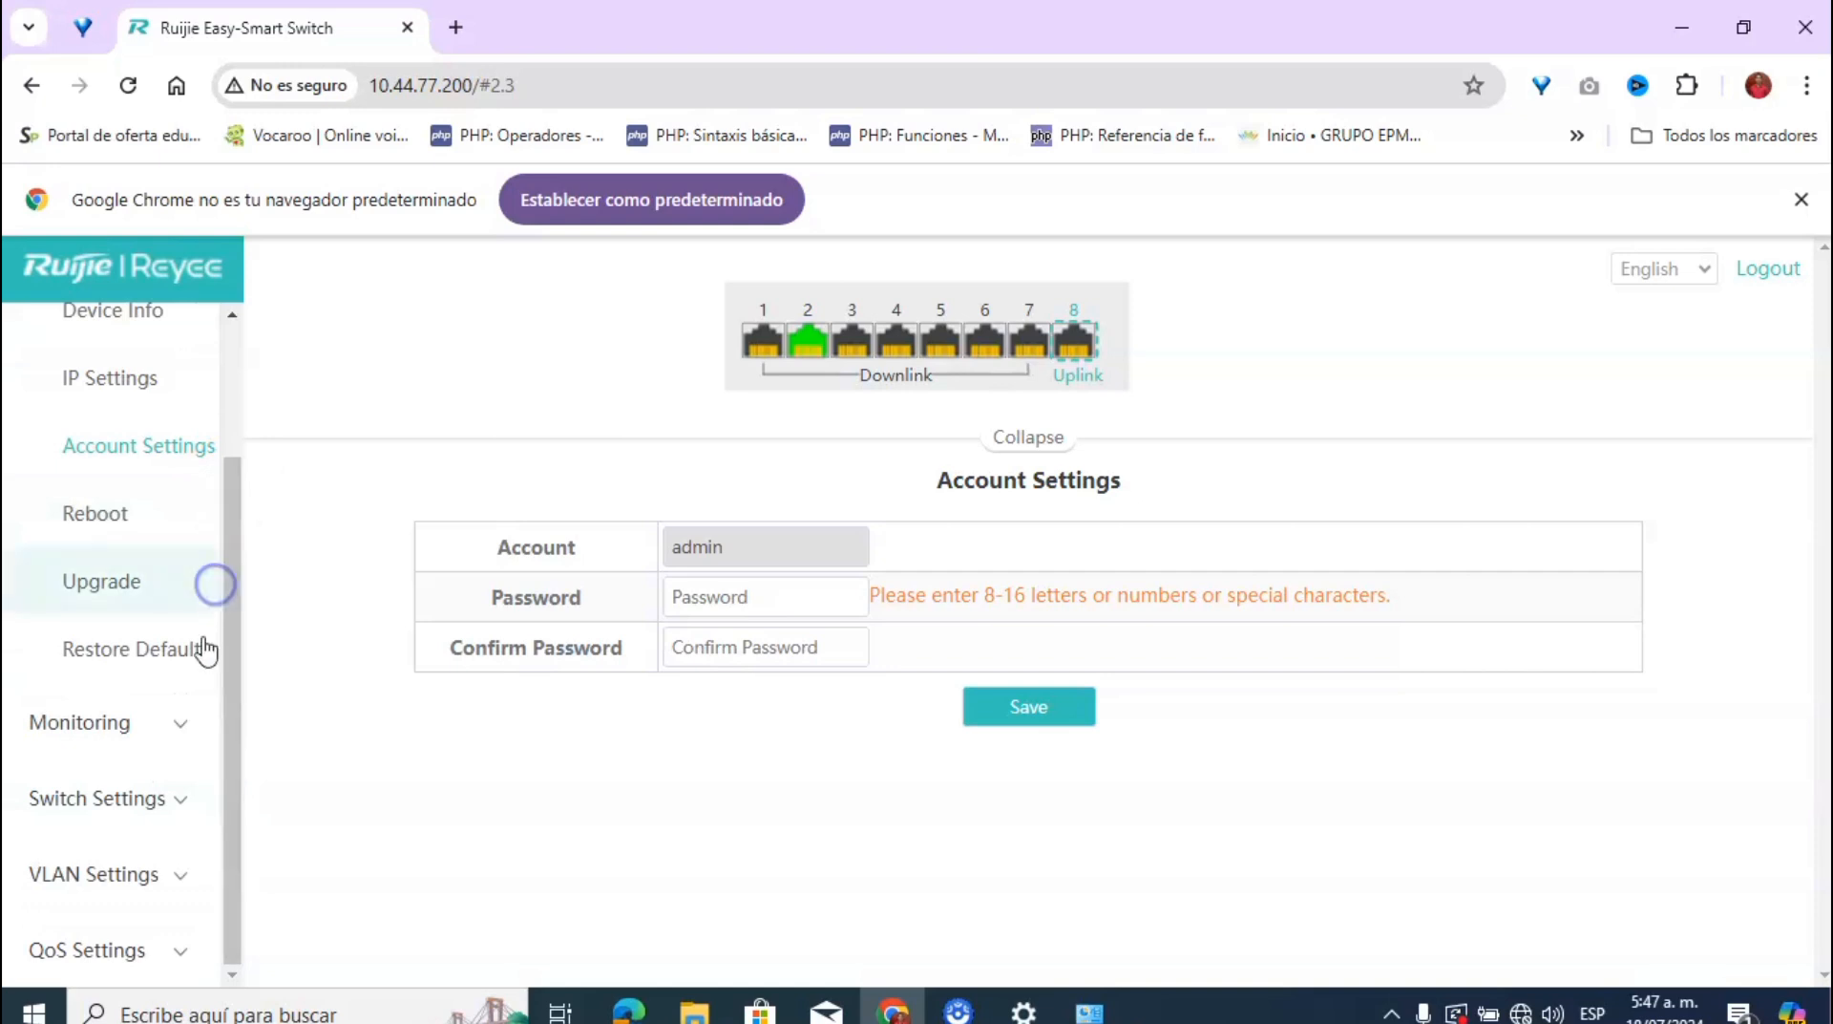
left_click(181, 878)
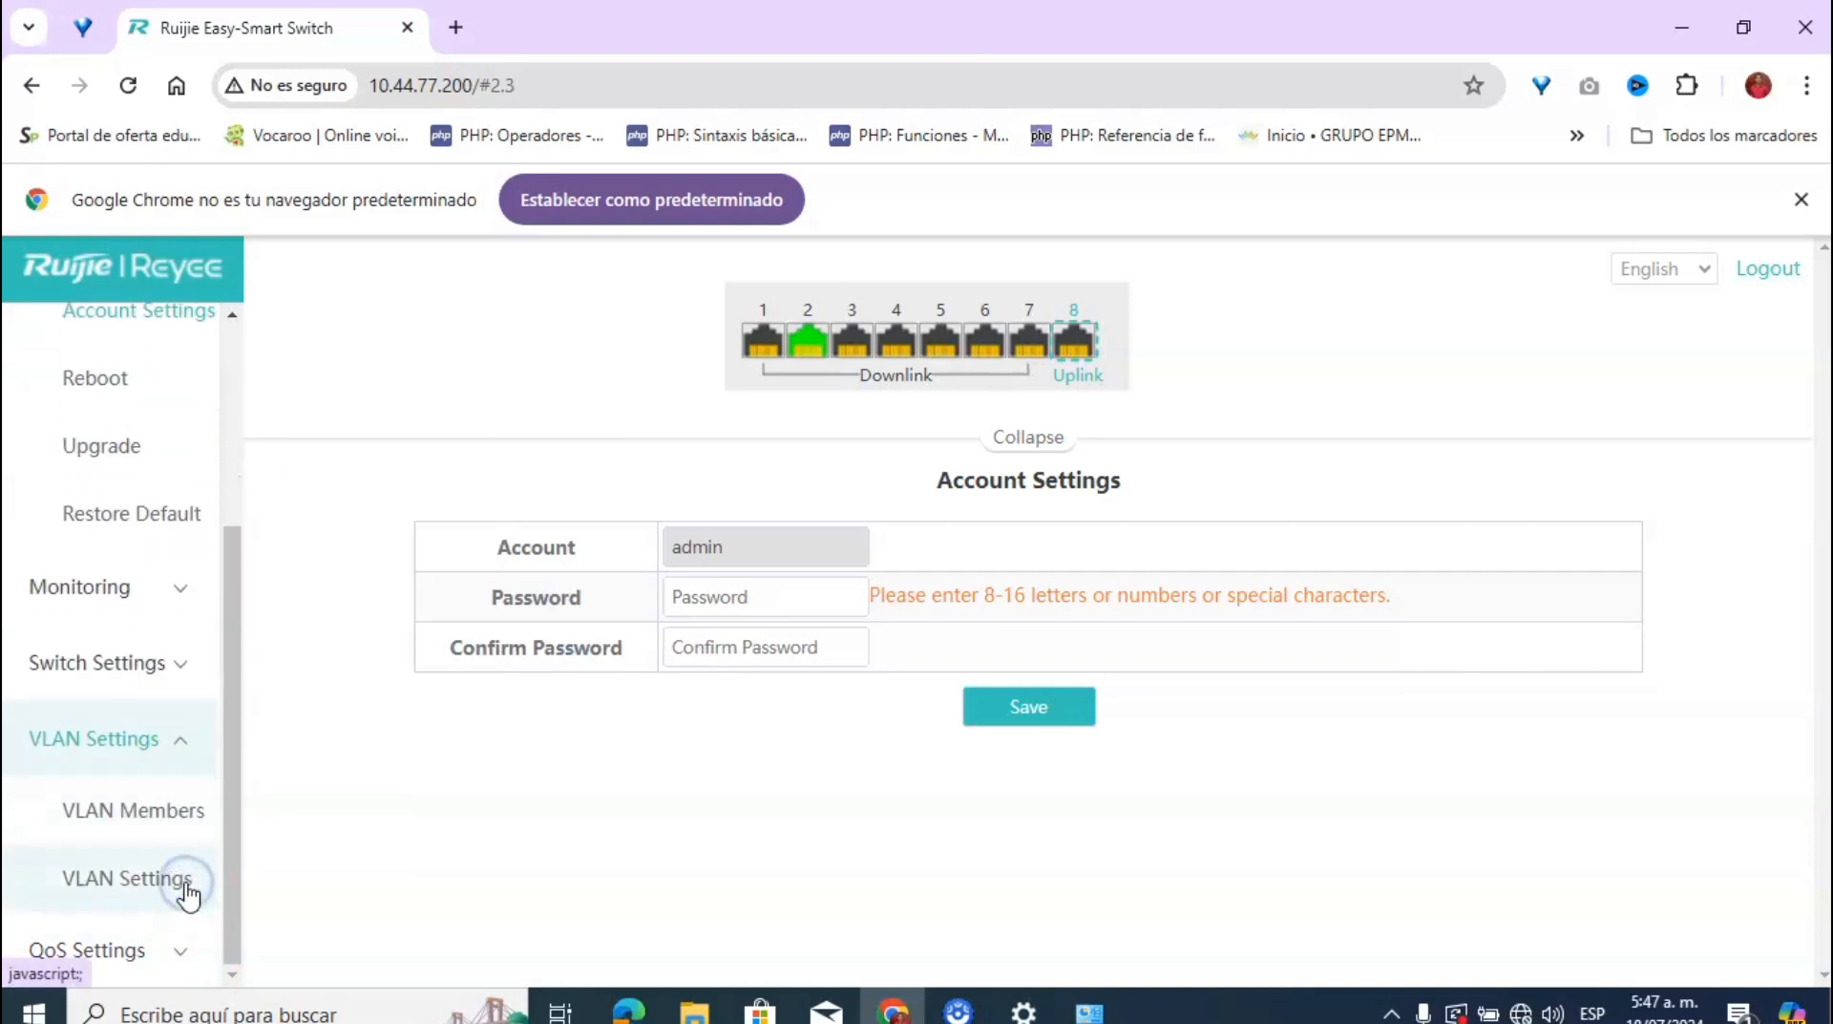
Step: Switch on VLAN support on the VLAN Members page and add VLAN 10 beside VLAN 1
left_click(171, 821)
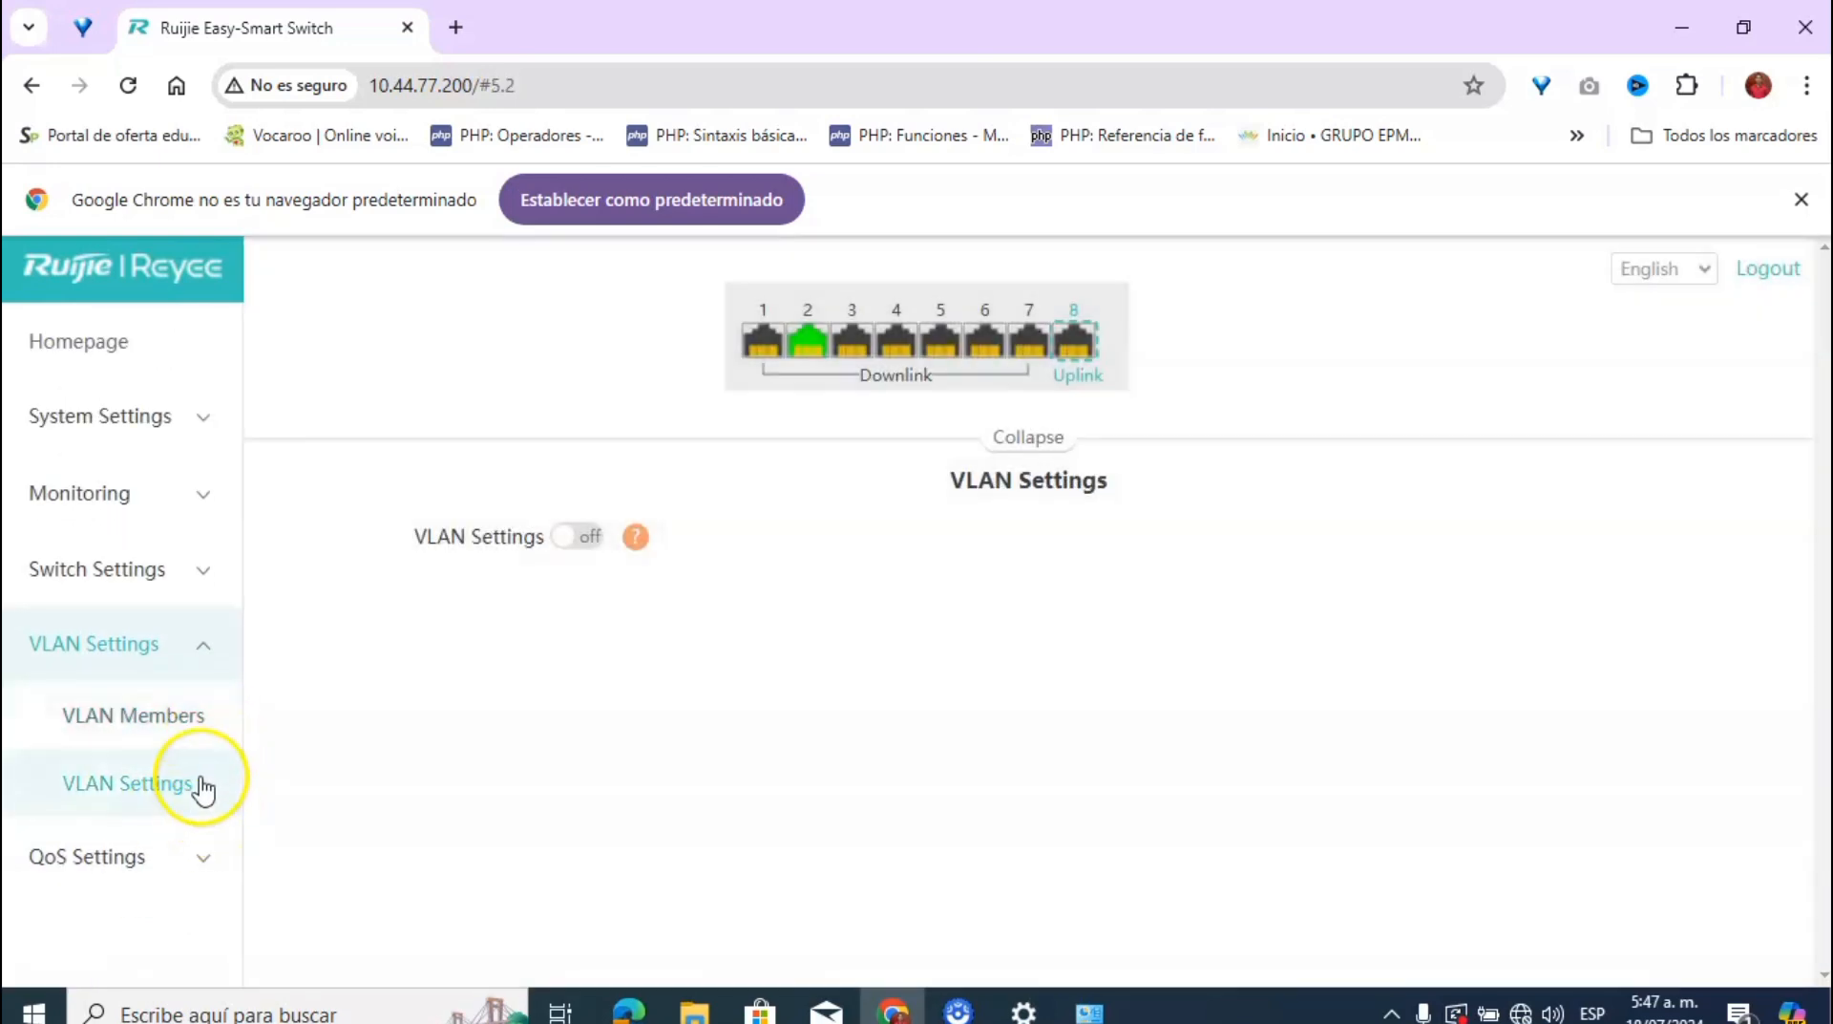
left_click(164, 783)
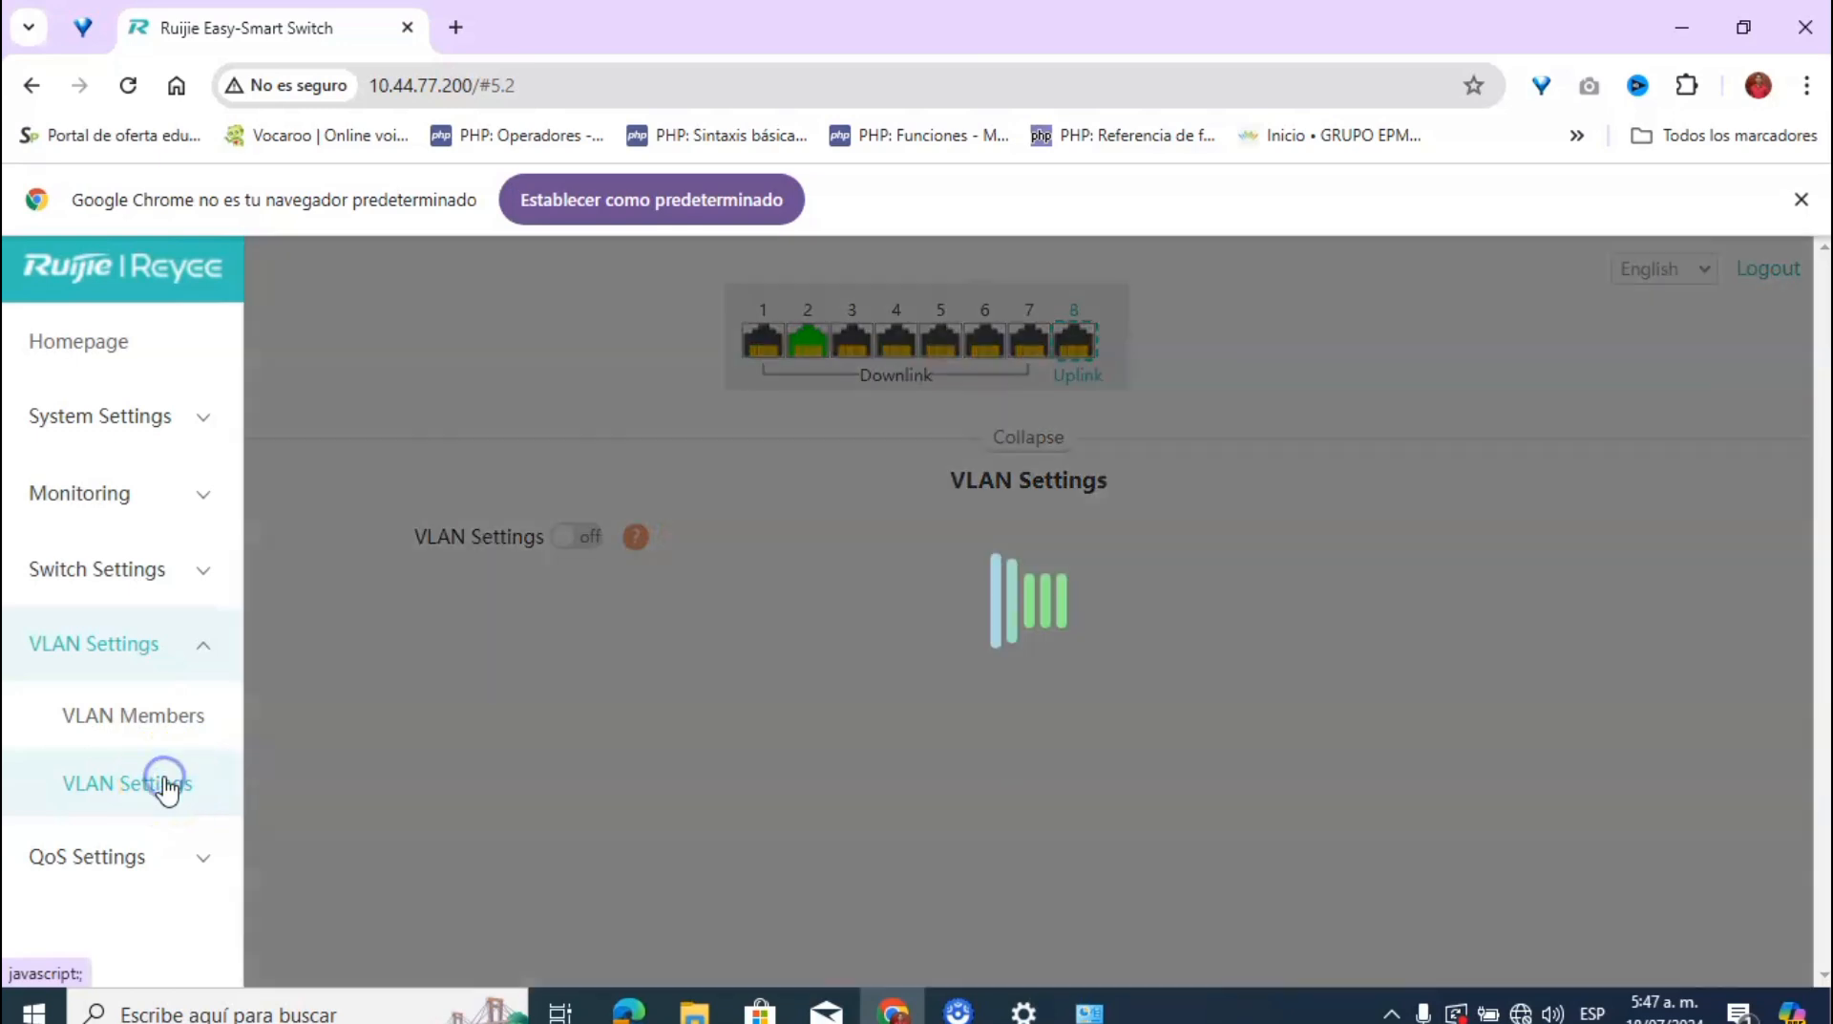
left_click(157, 718)
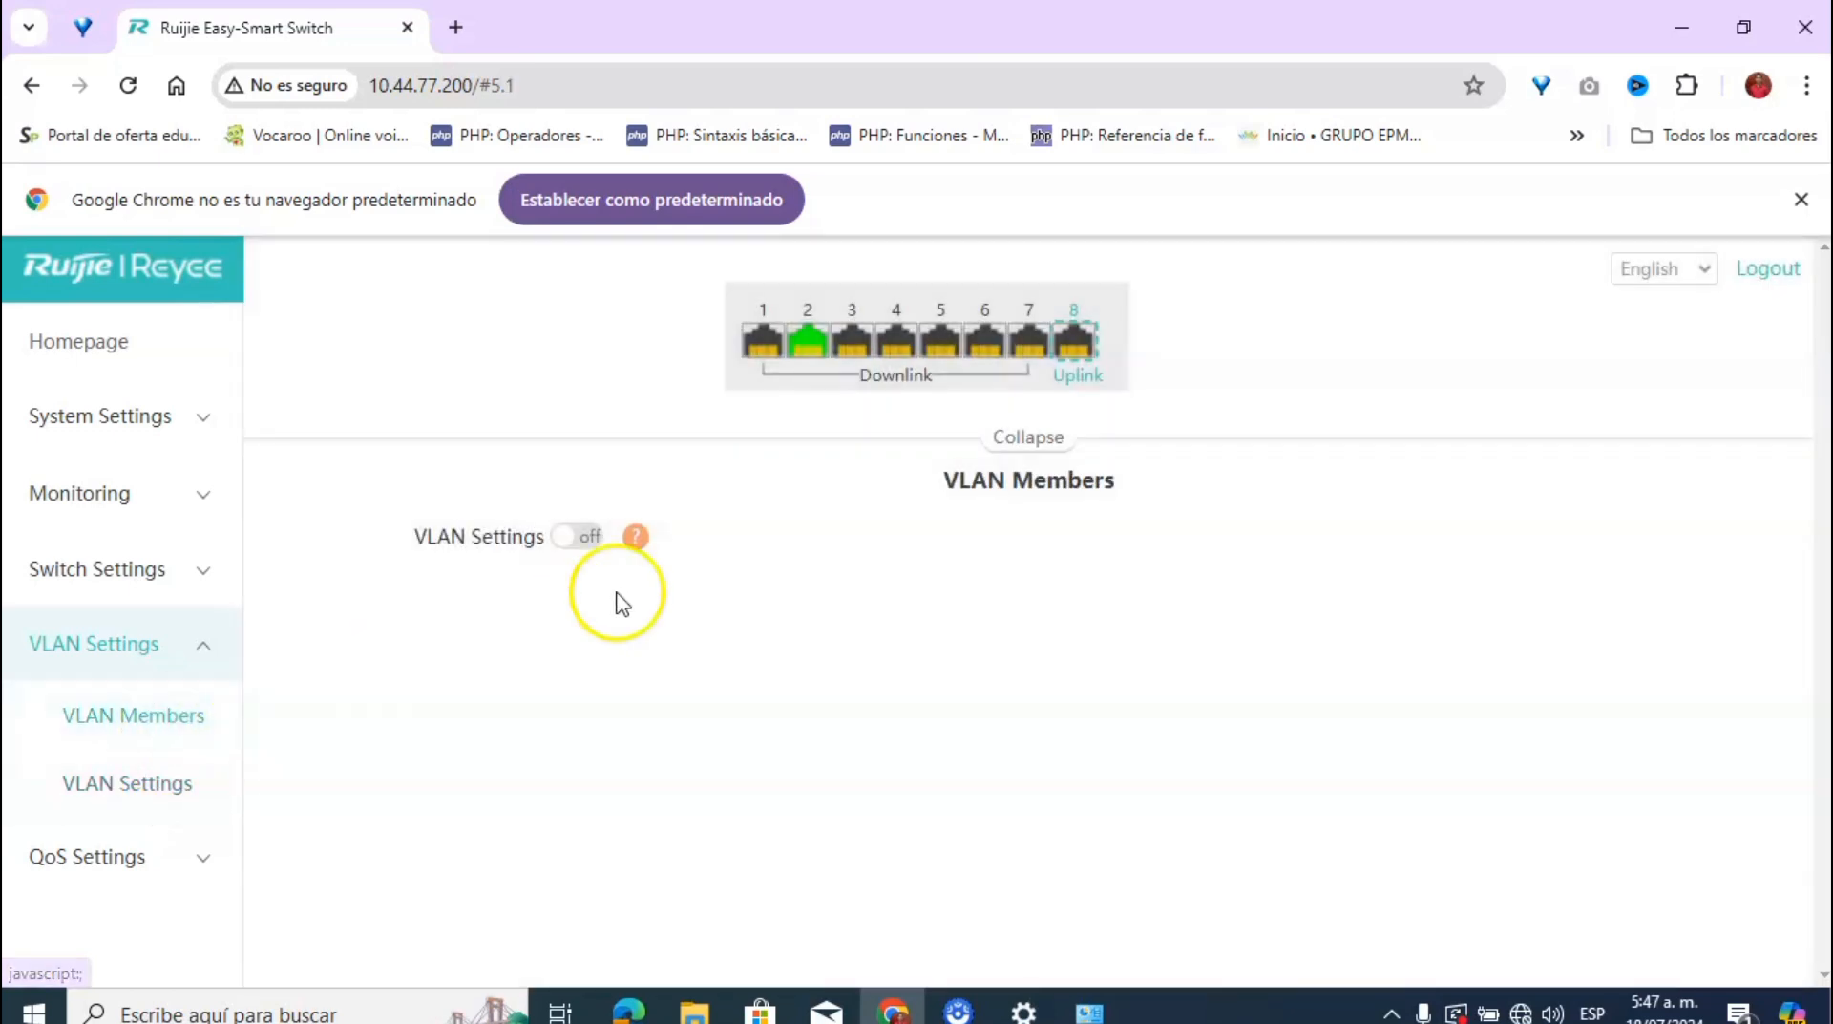
left_click(587, 538)
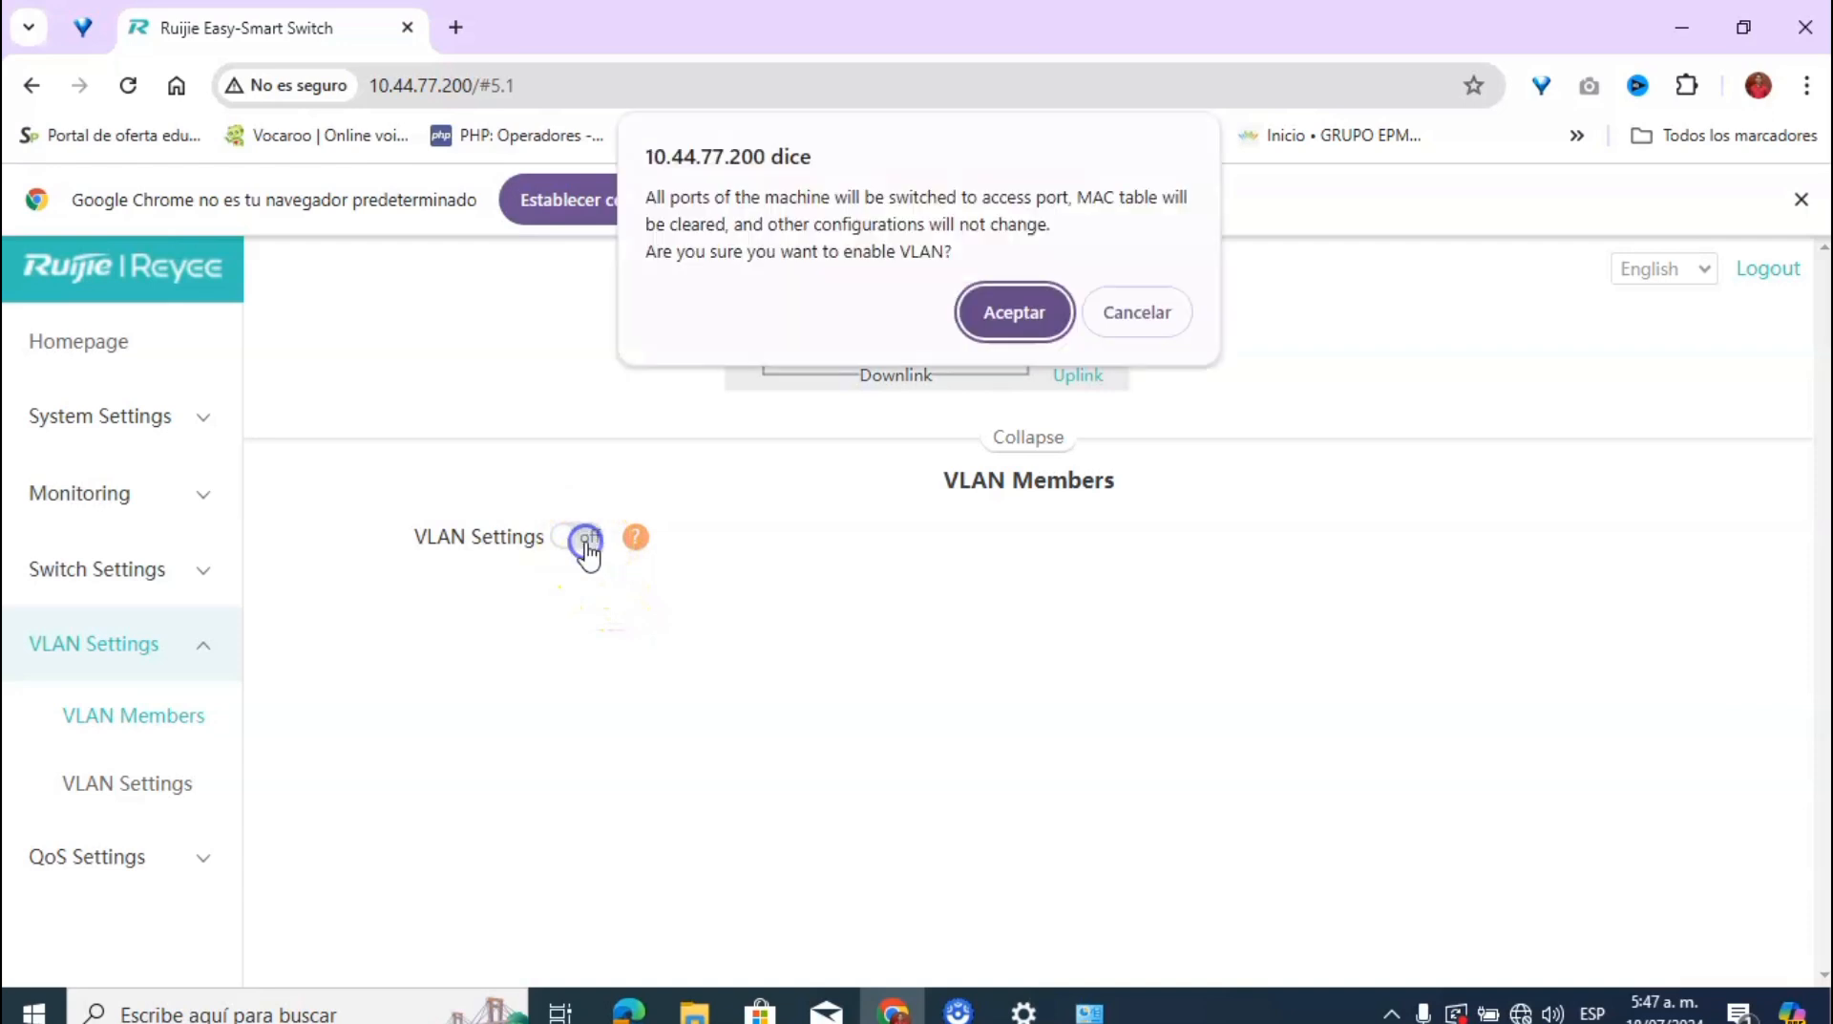
left_click(1046, 319)
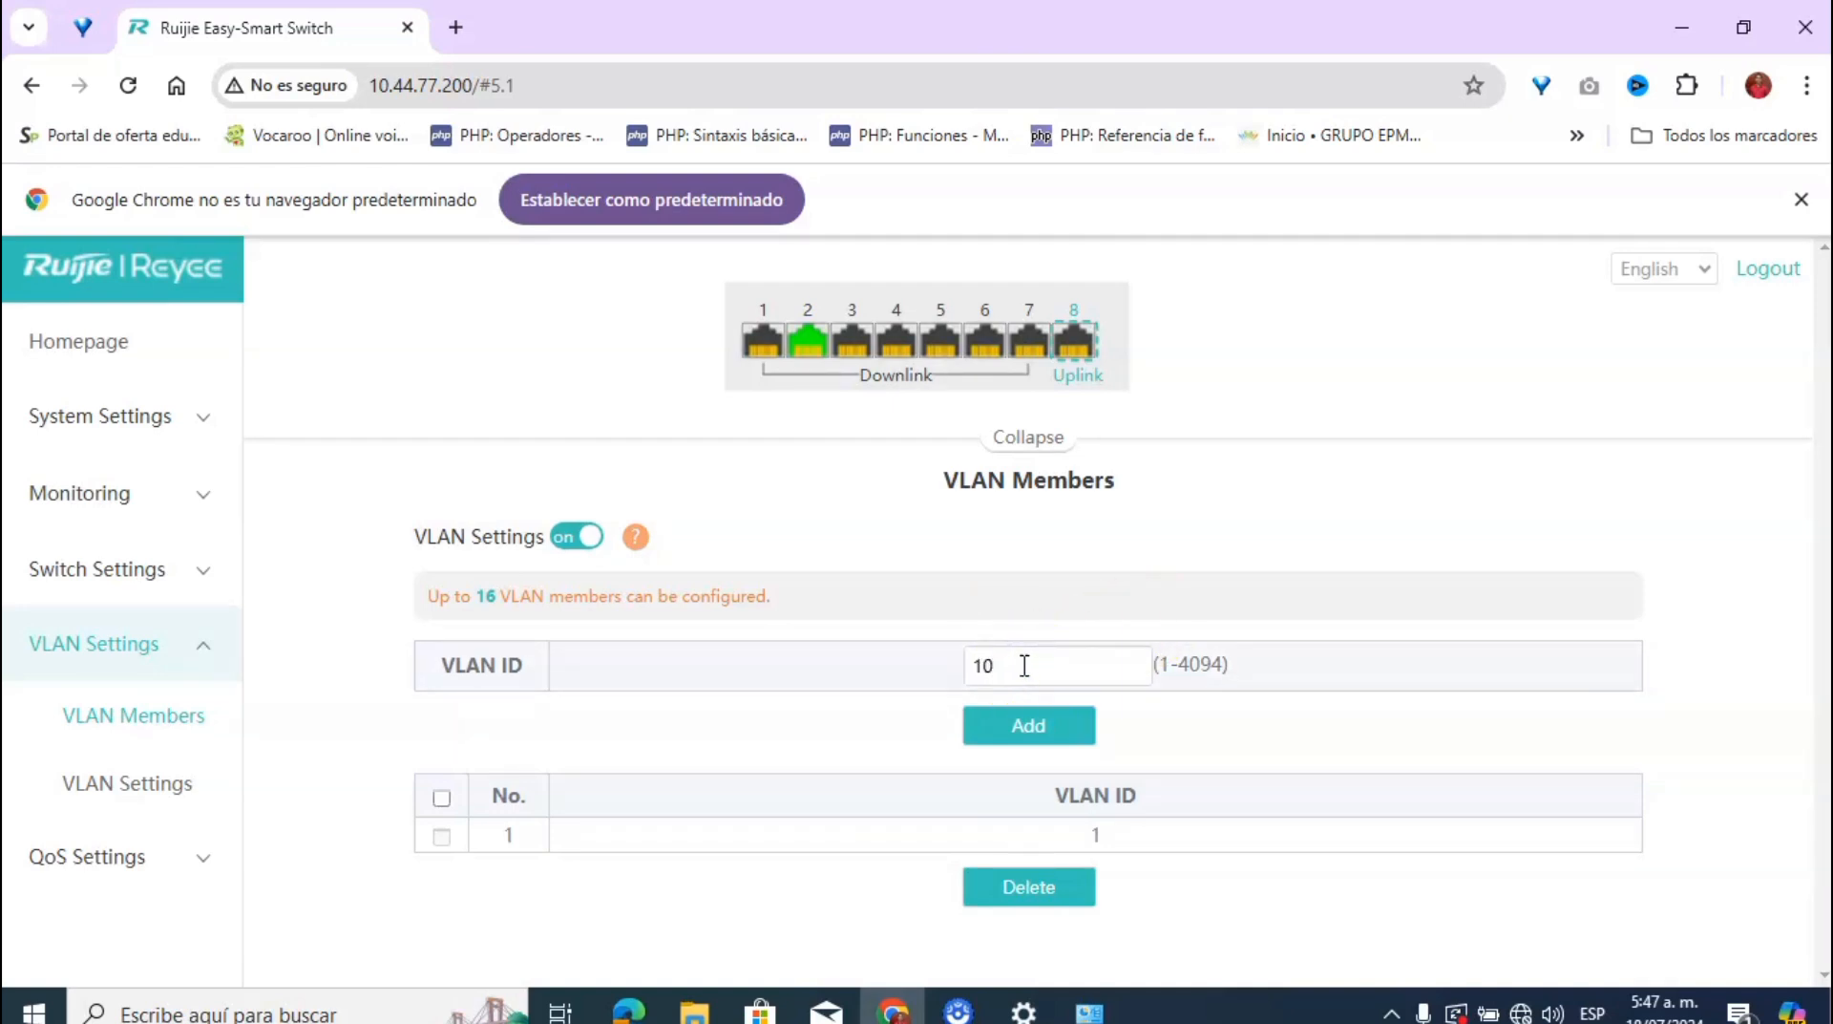
left_click(1024, 728)
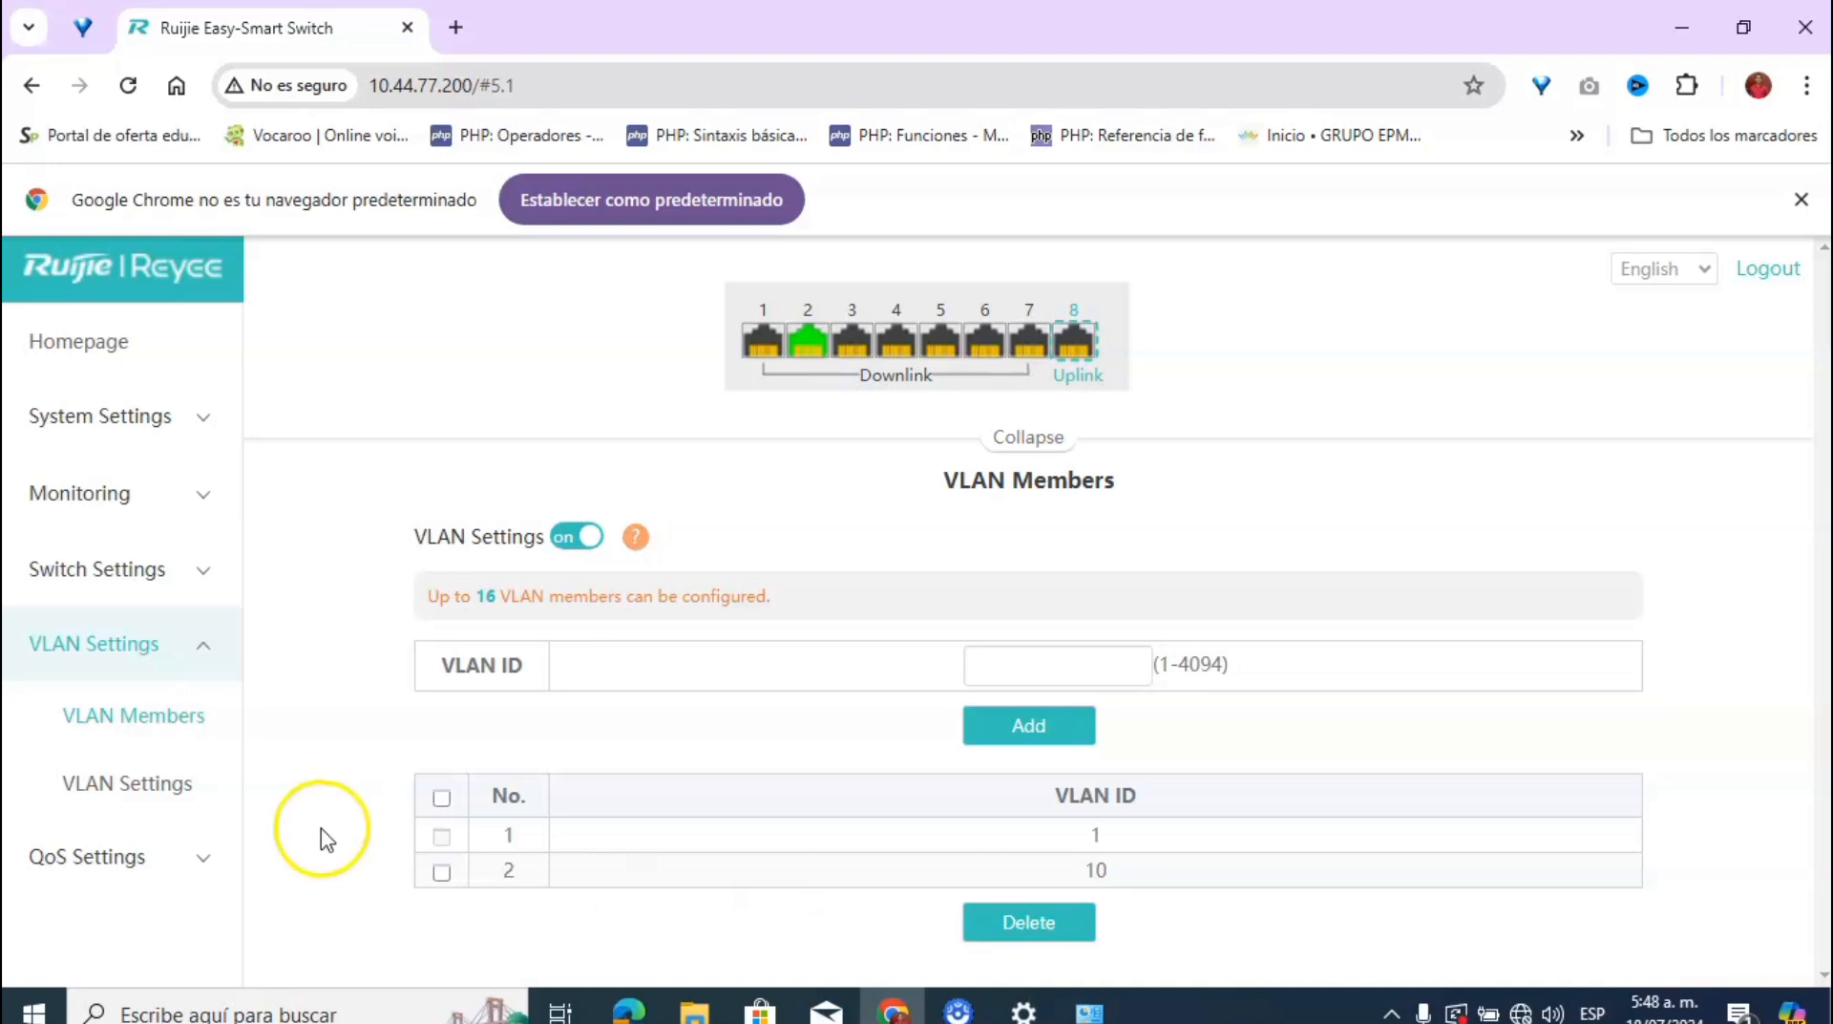
Step: Set port 8's VLAN type to Trunk with native VLAN 1 and save
left_click(190, 794)
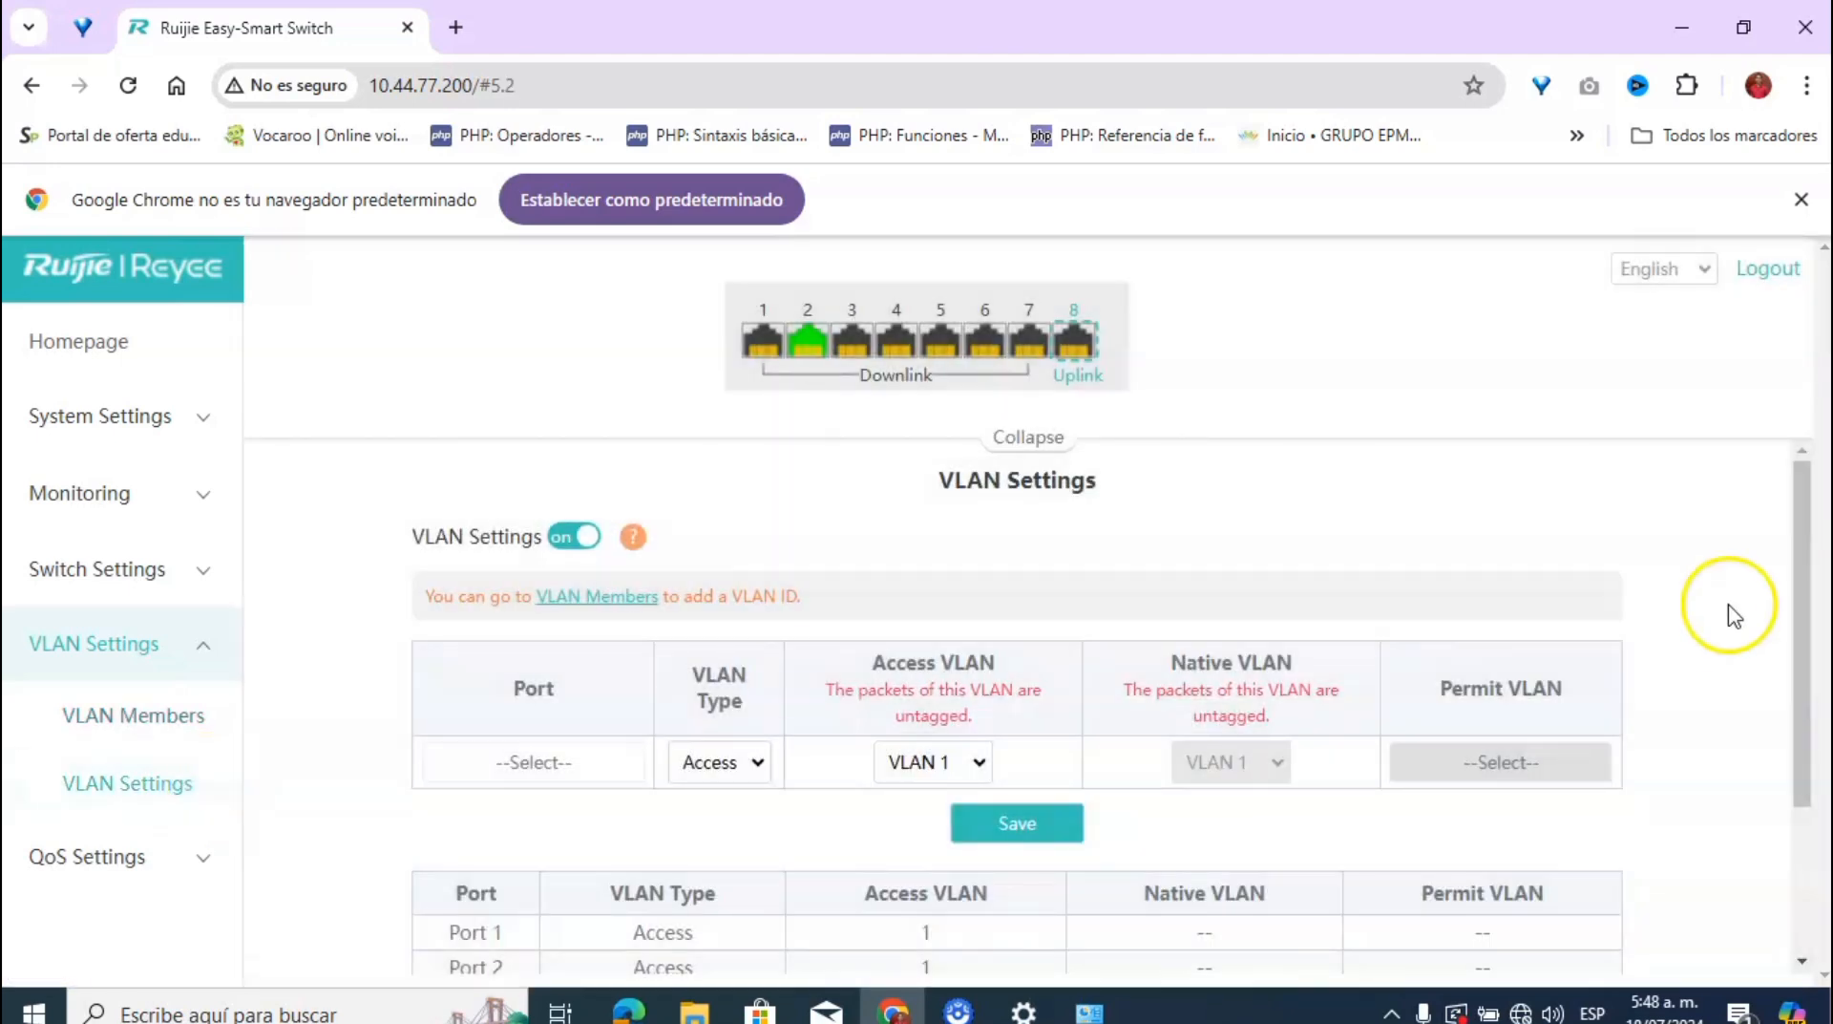
left_click_drag(1804, 485, 1808, 650)
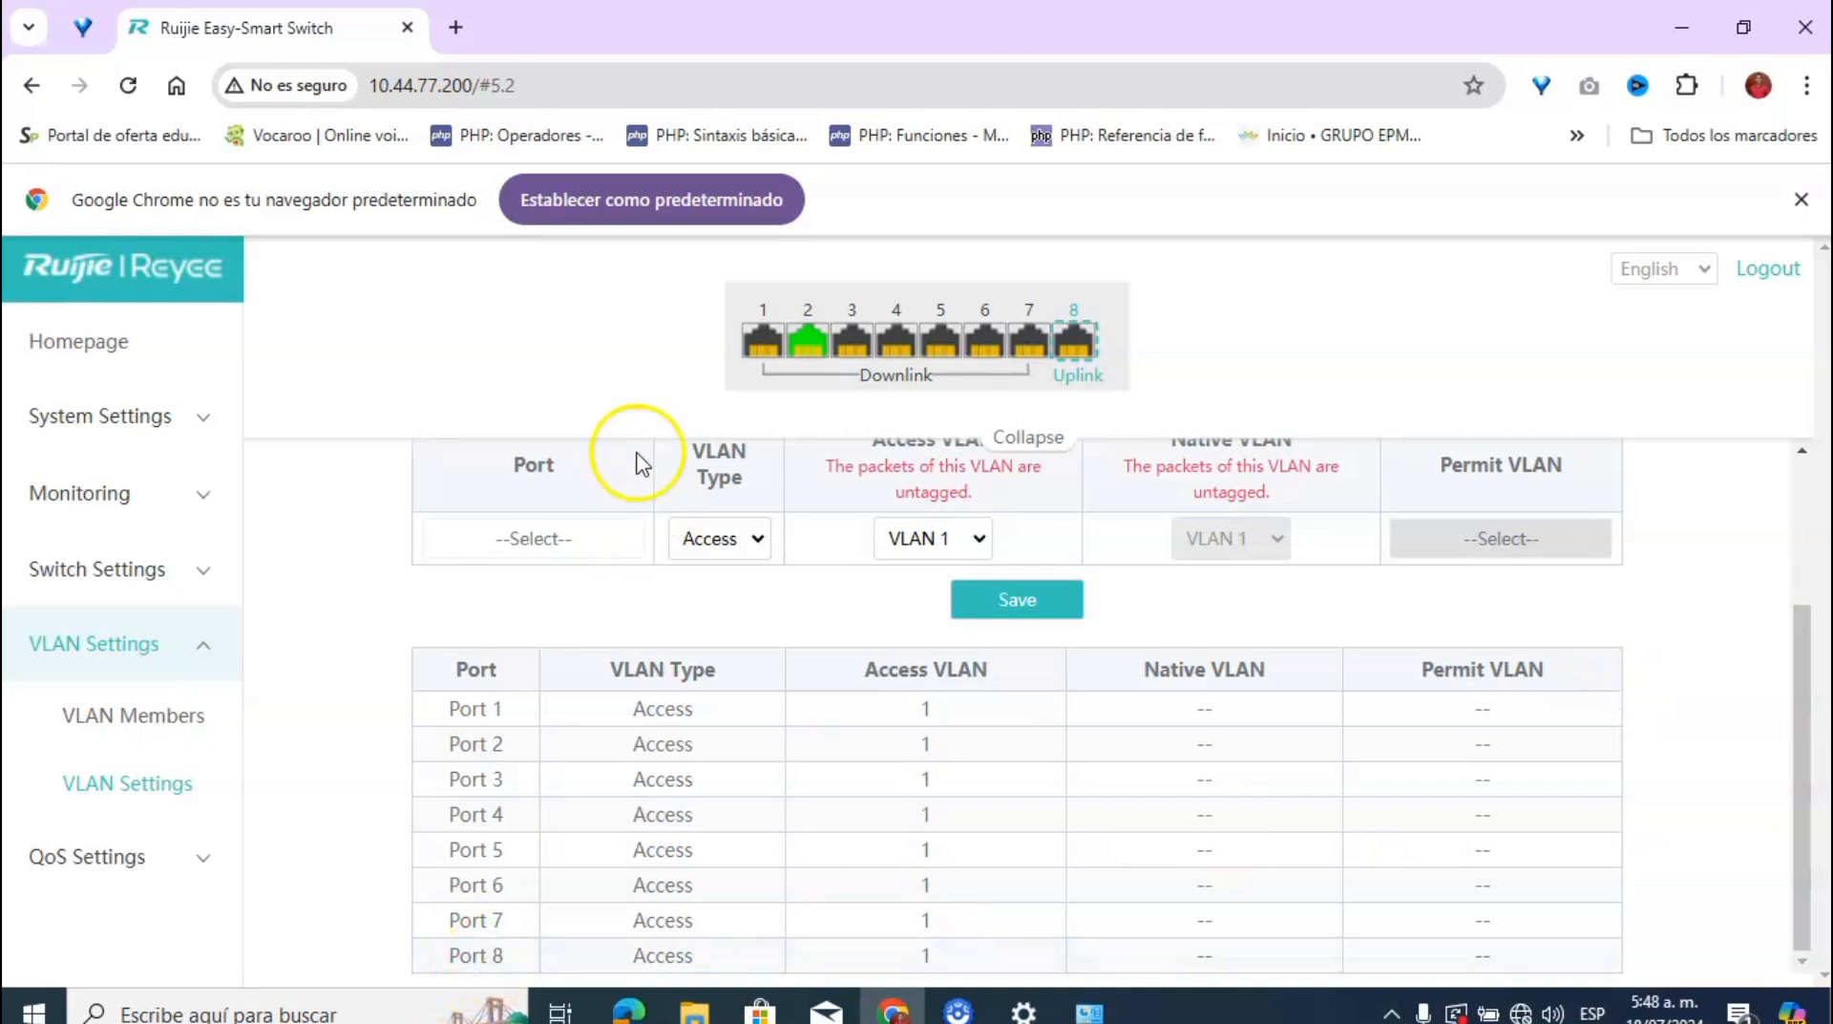
left_click(552, 539)
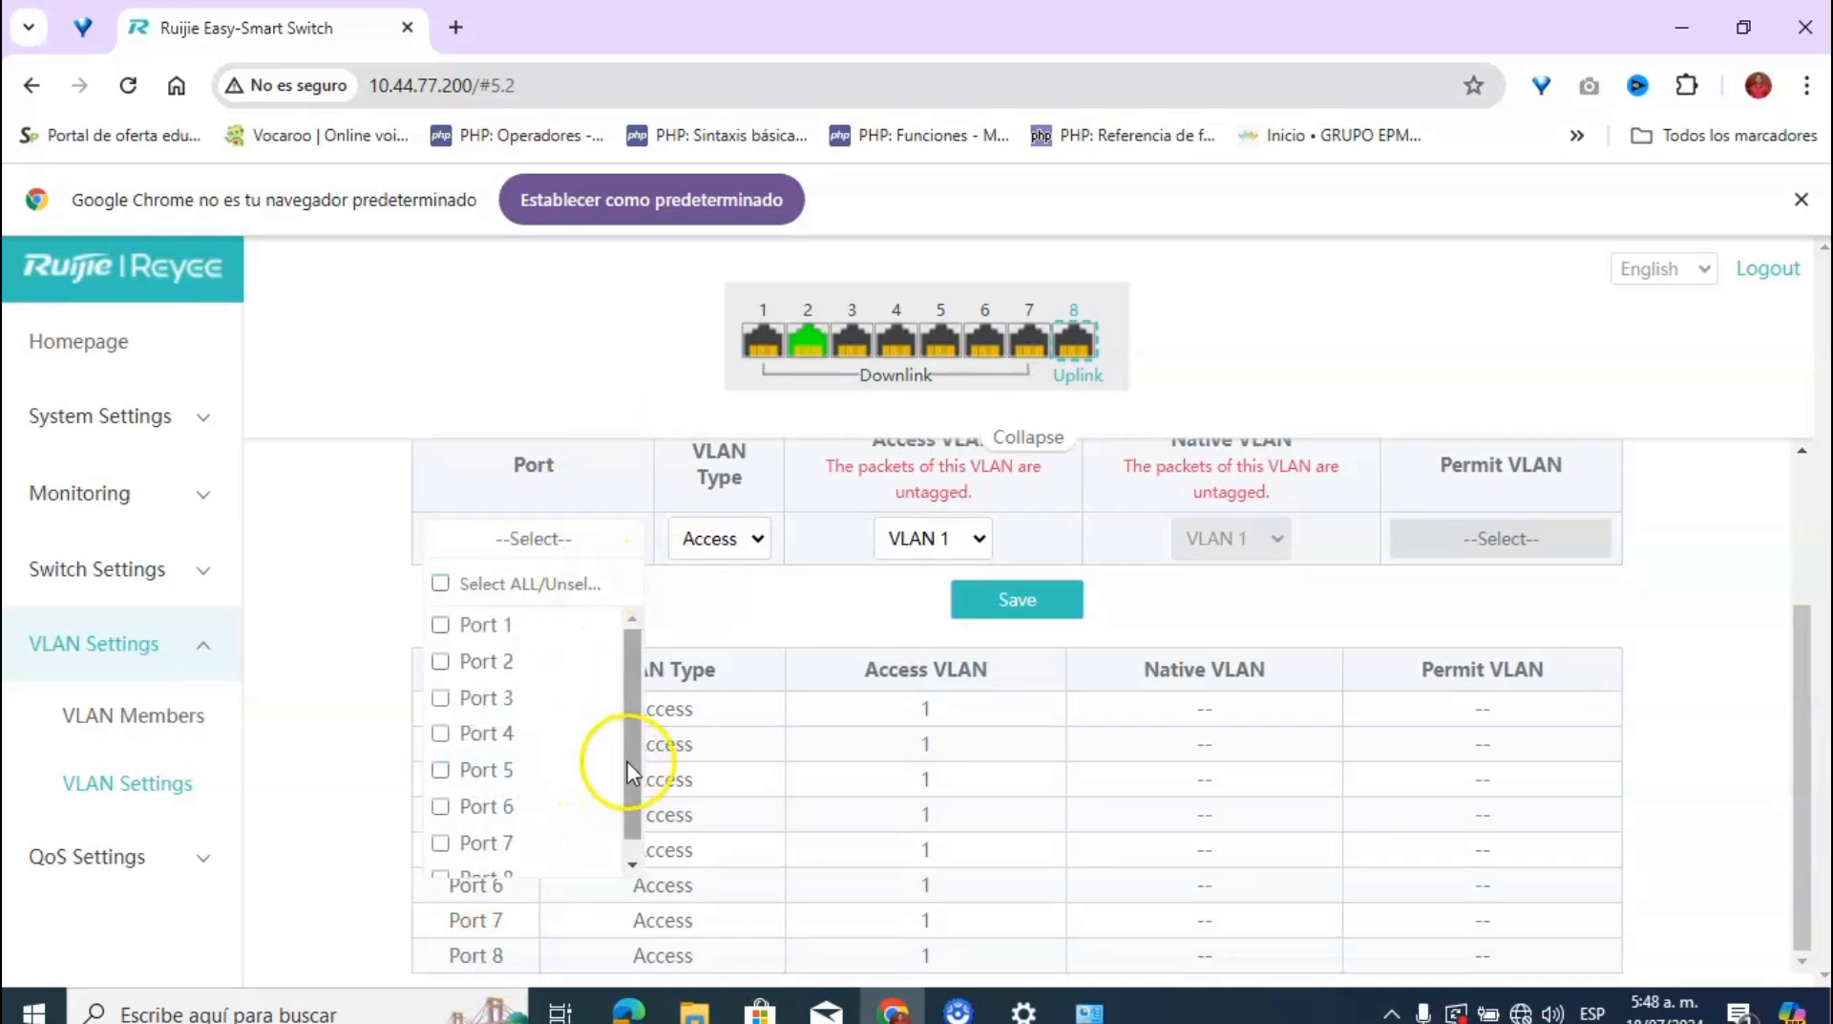
left_click_drag(622, 778, 626, 795)
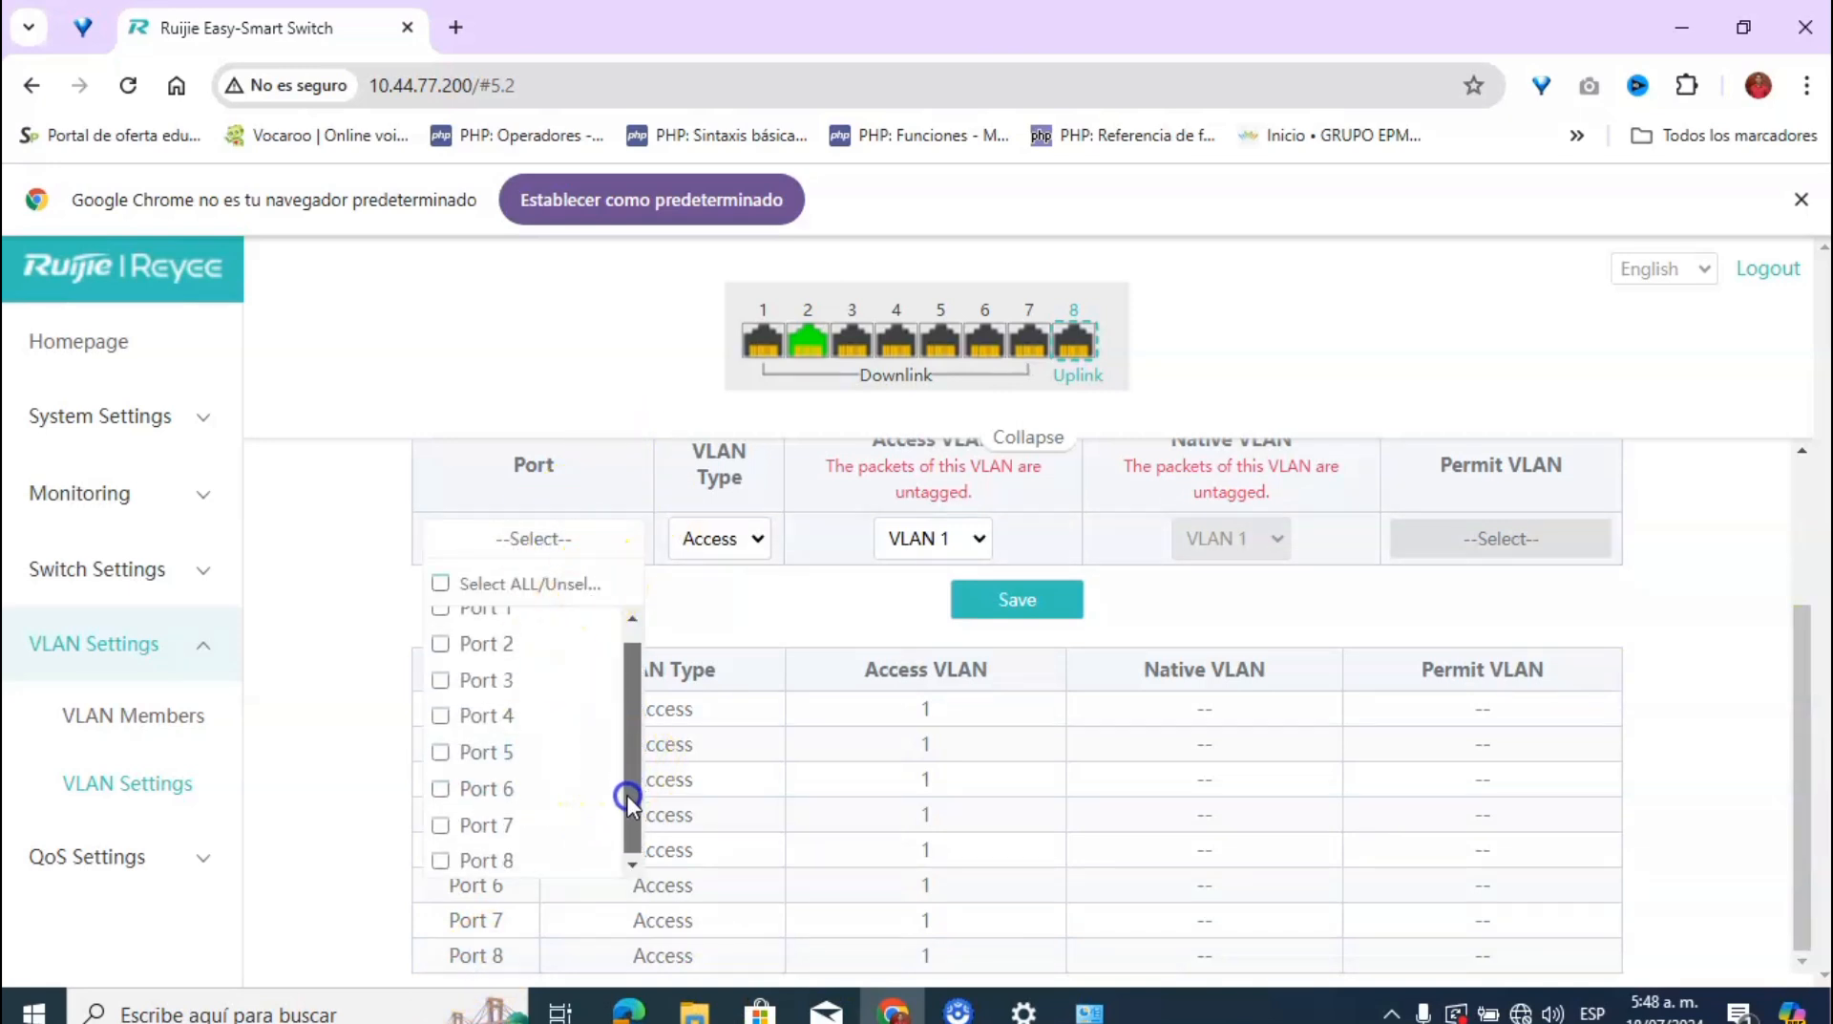
left_click(464, 859)
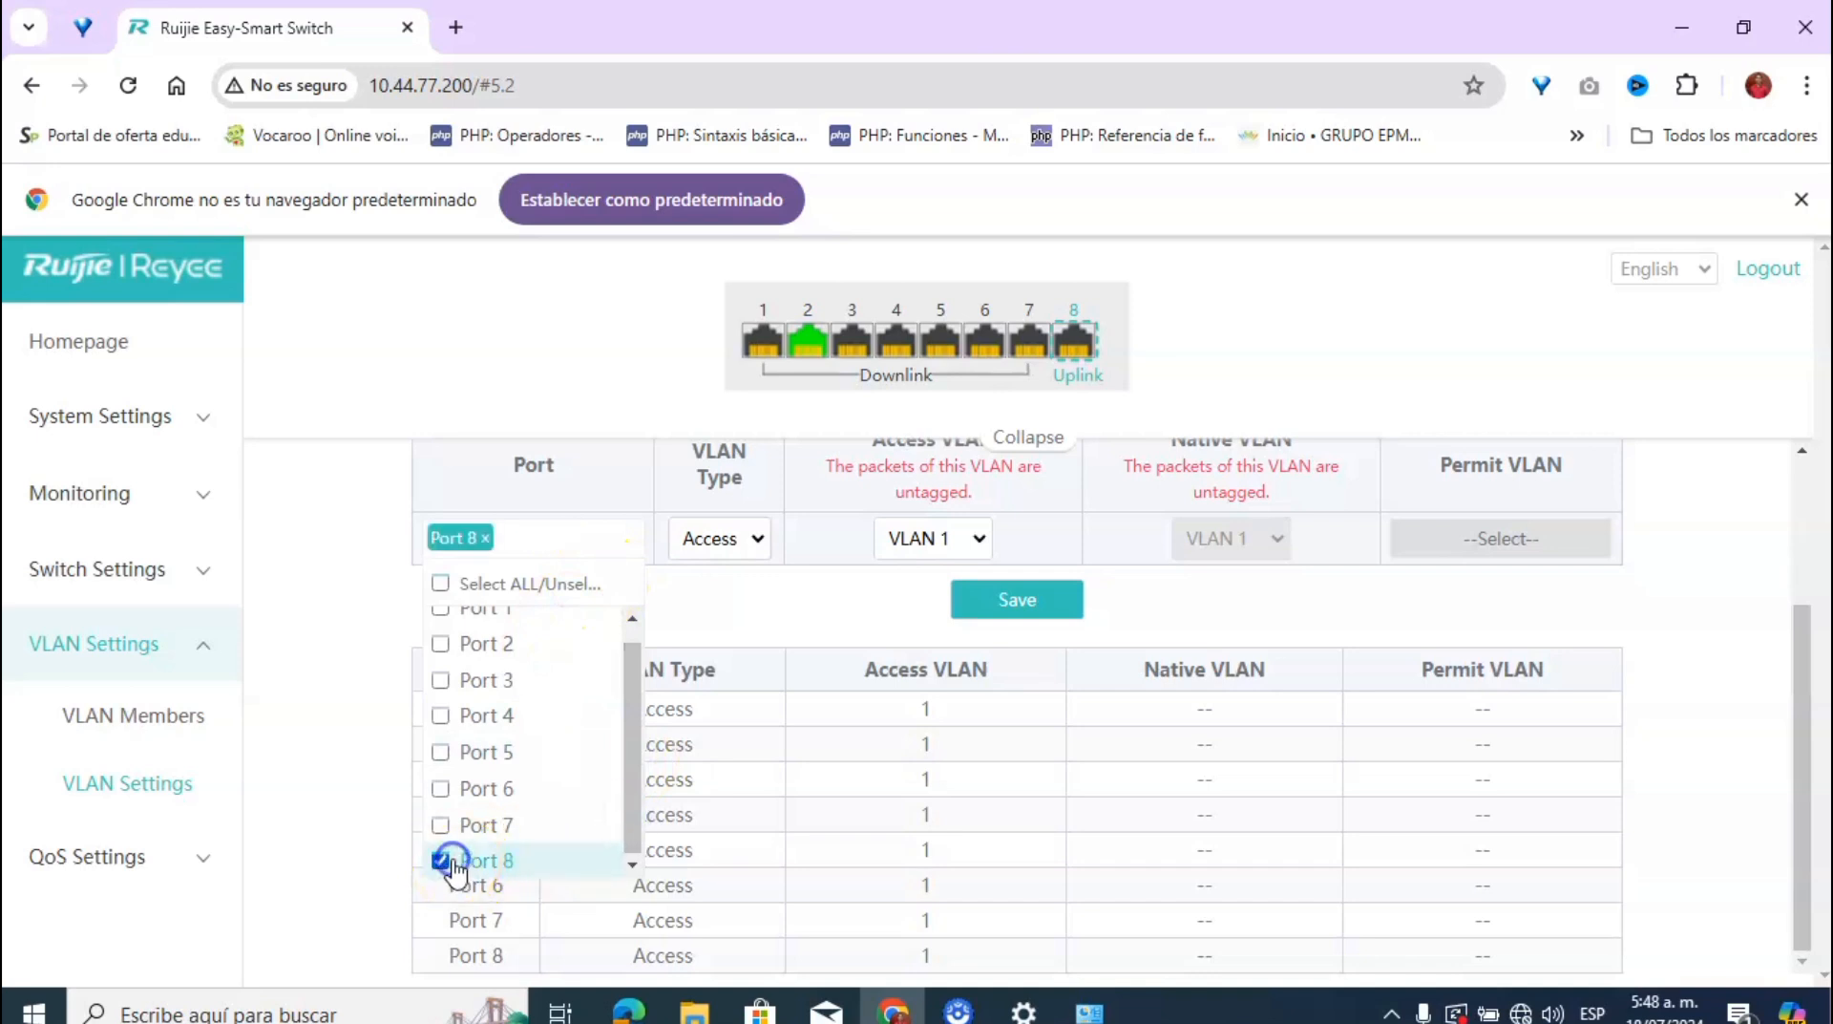
left_click(757, 541)
left_click(731, 597)
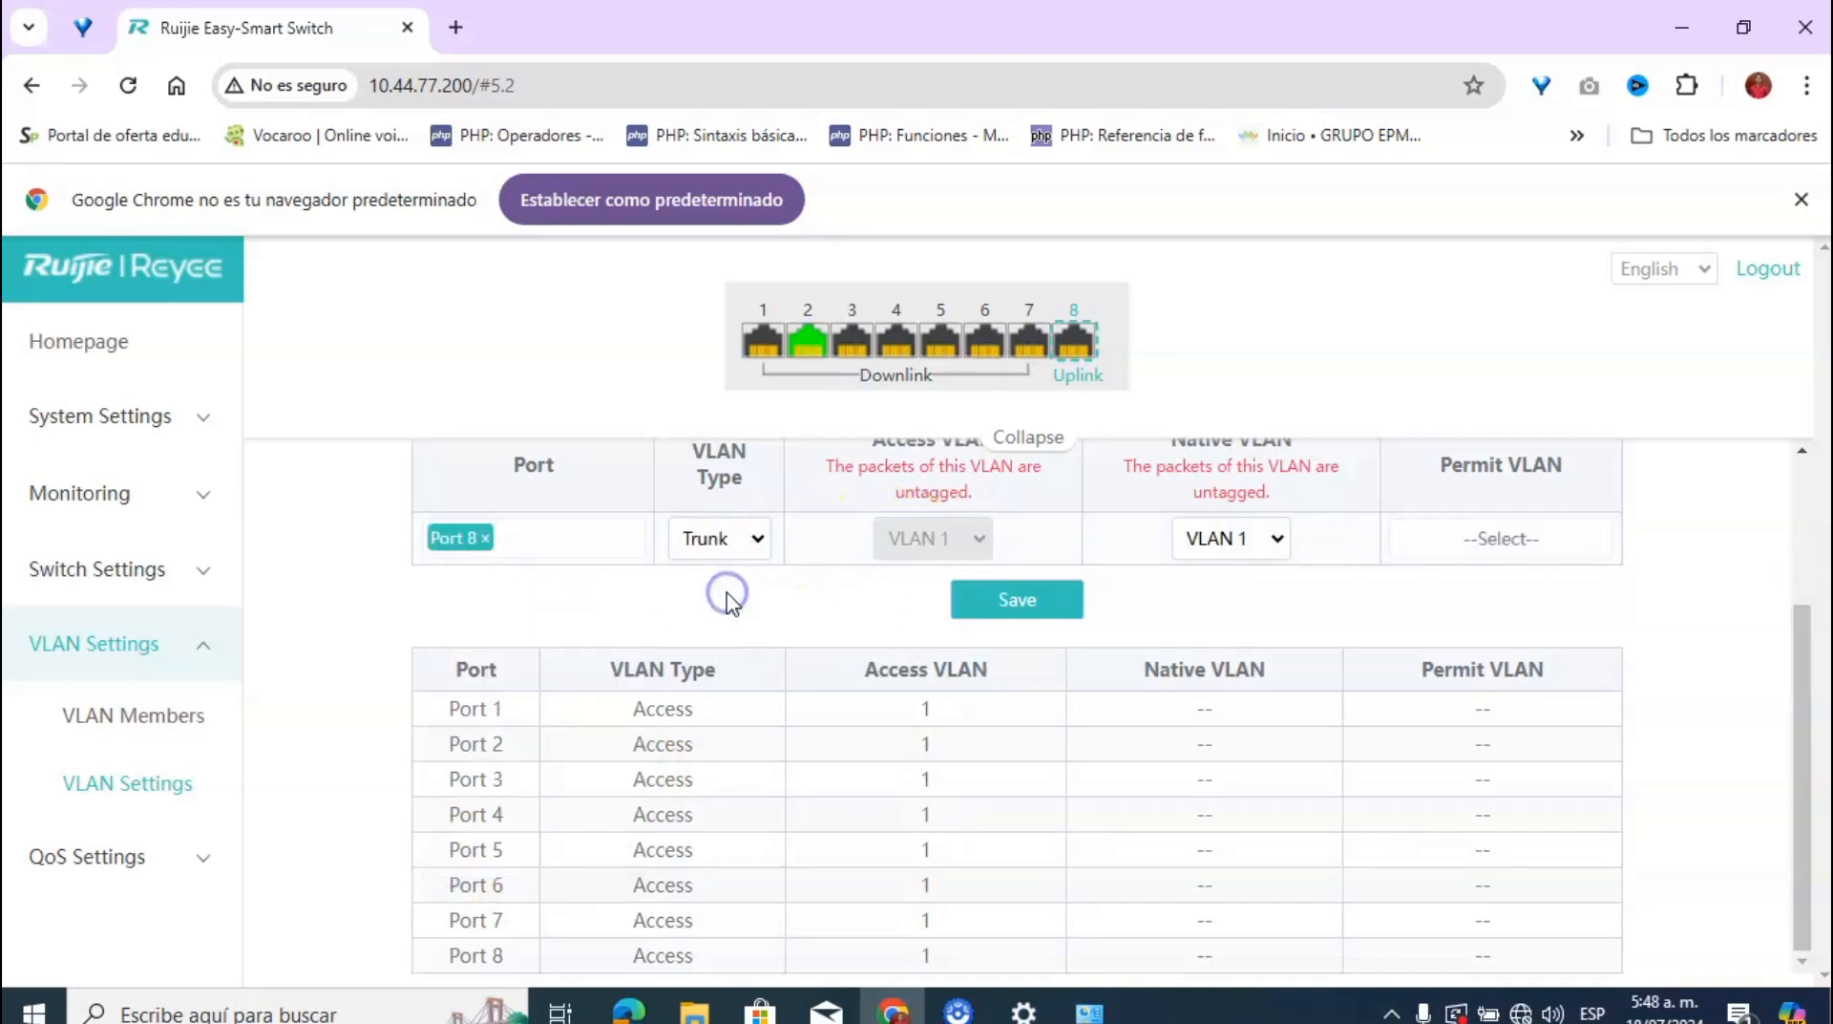
left_click(1044, 600)
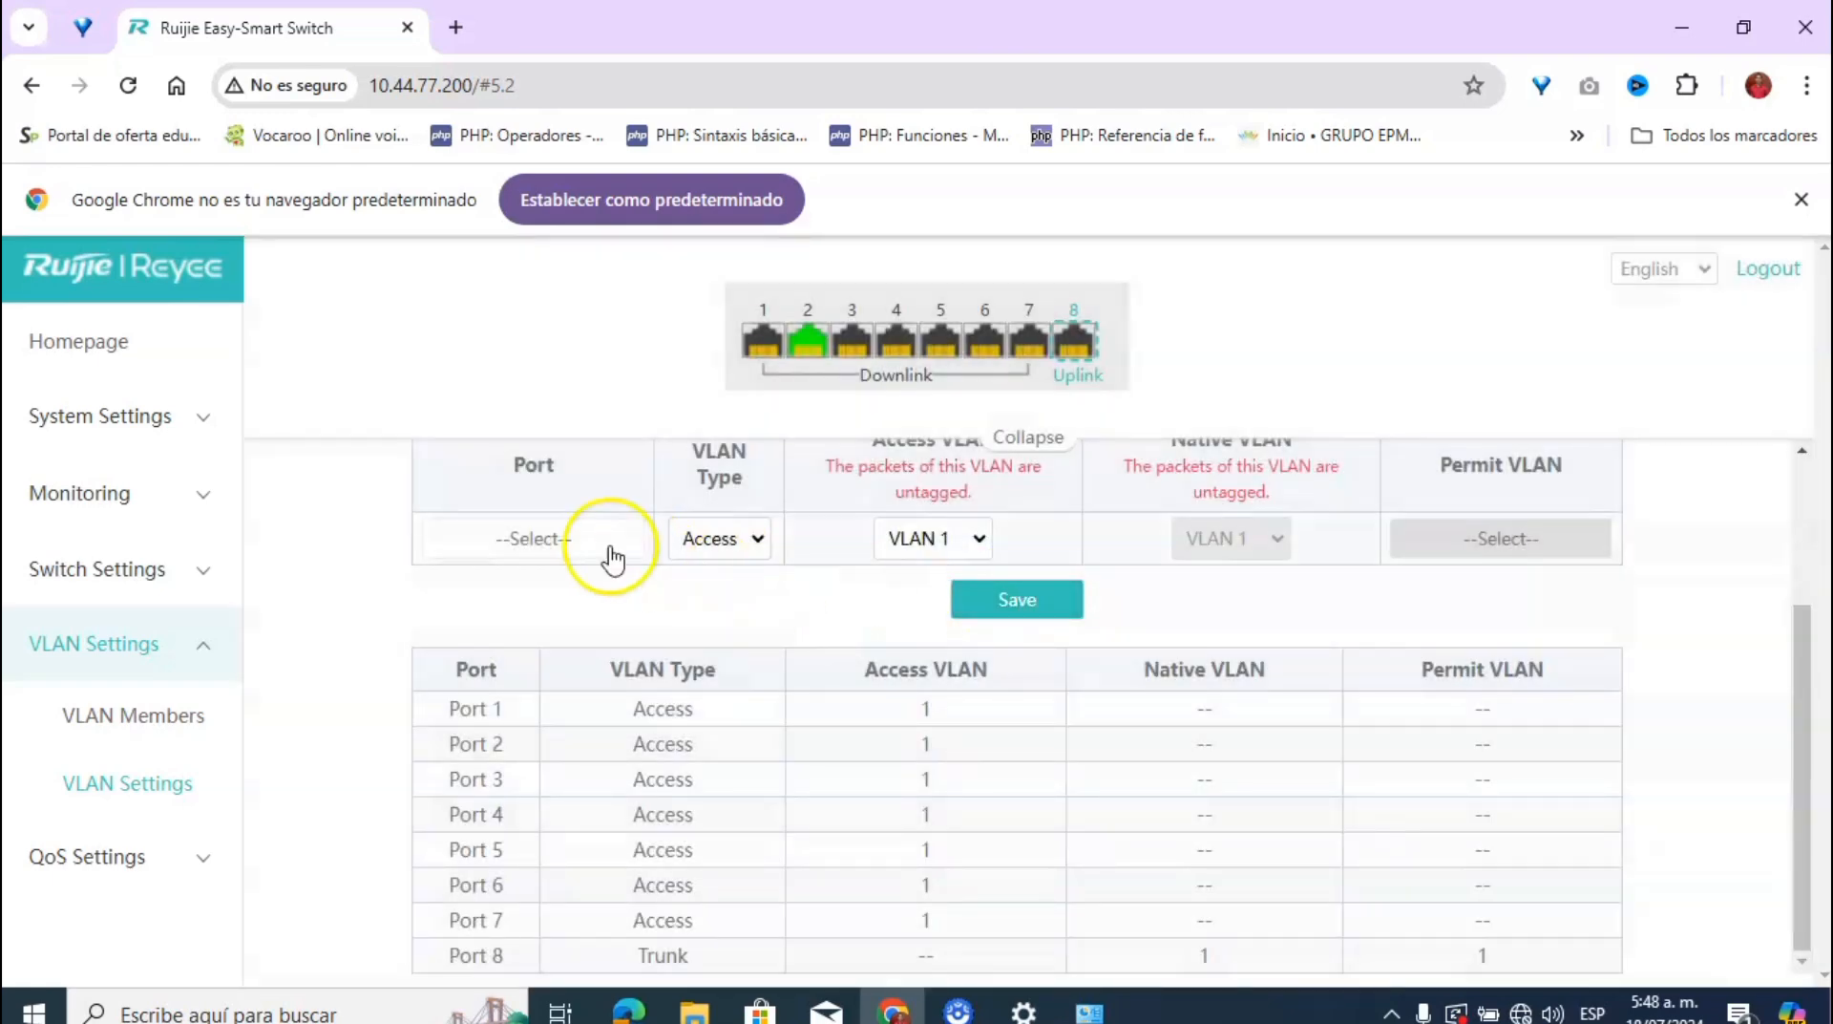
Step: Select port 1, keep VLAN type Access, and set its Access VLAN to 10
left_click(564, 536)
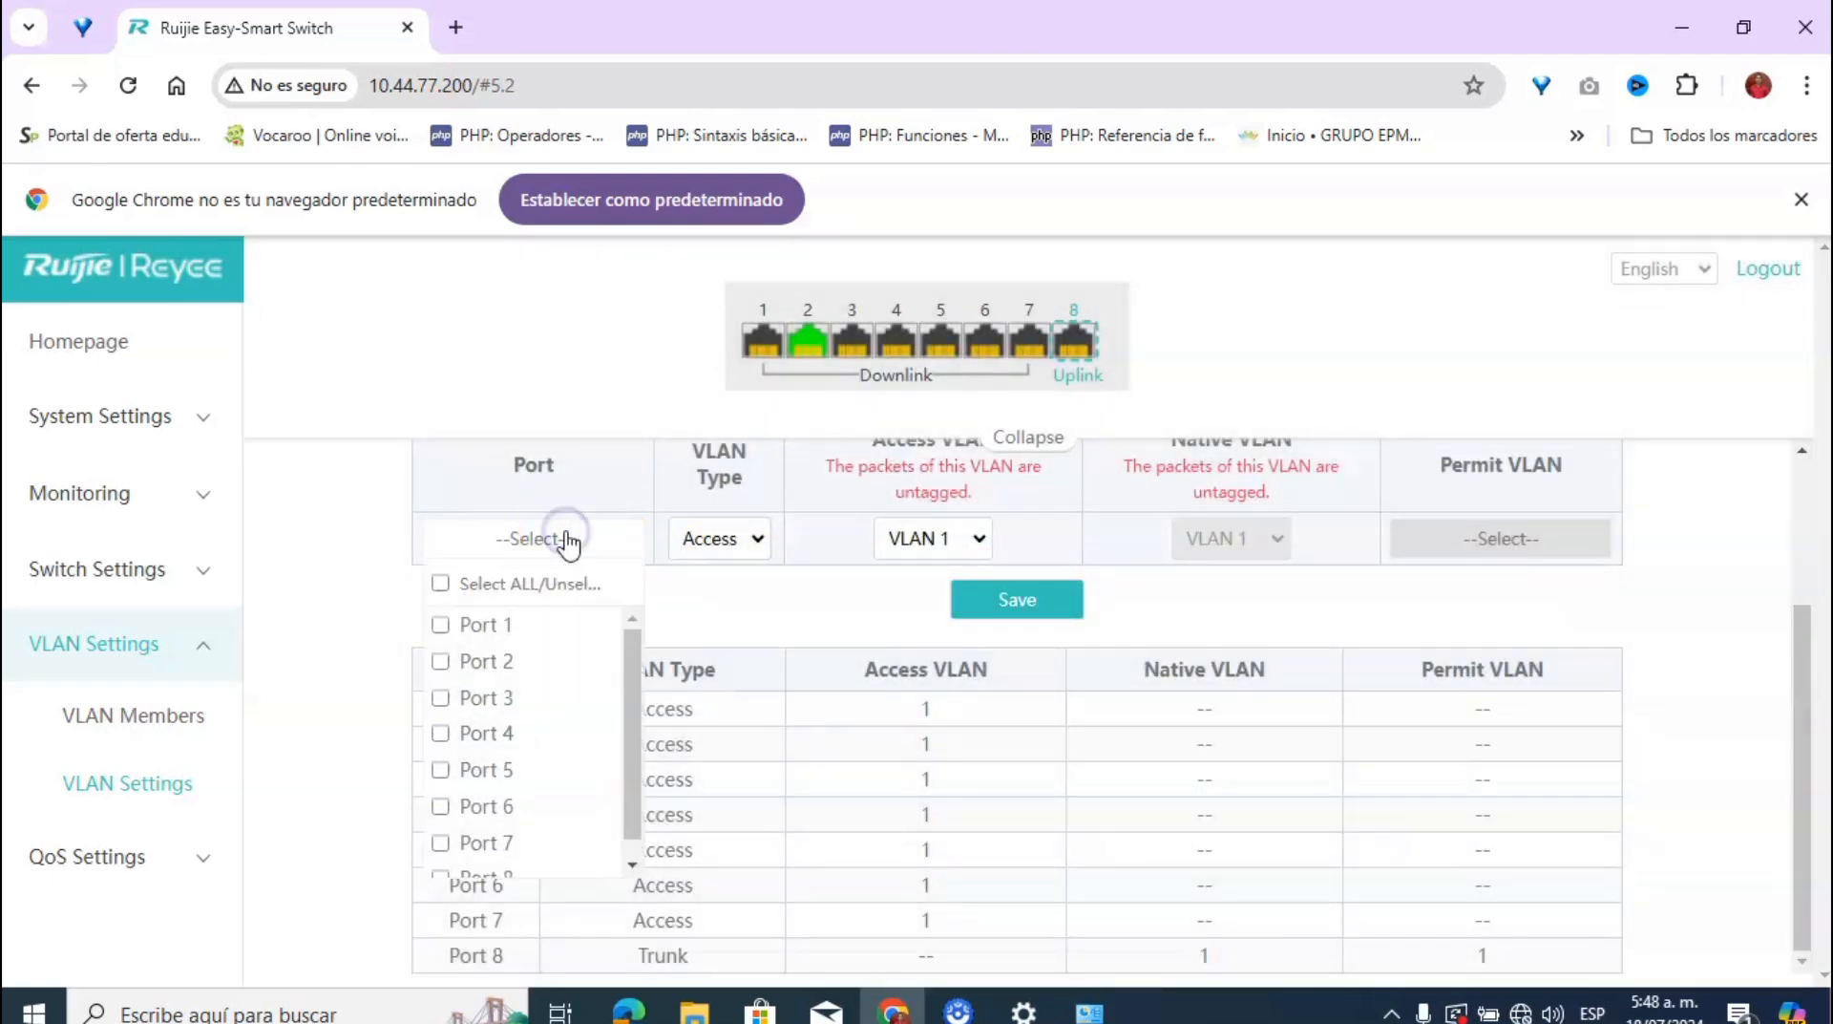
left_click(442, 624)
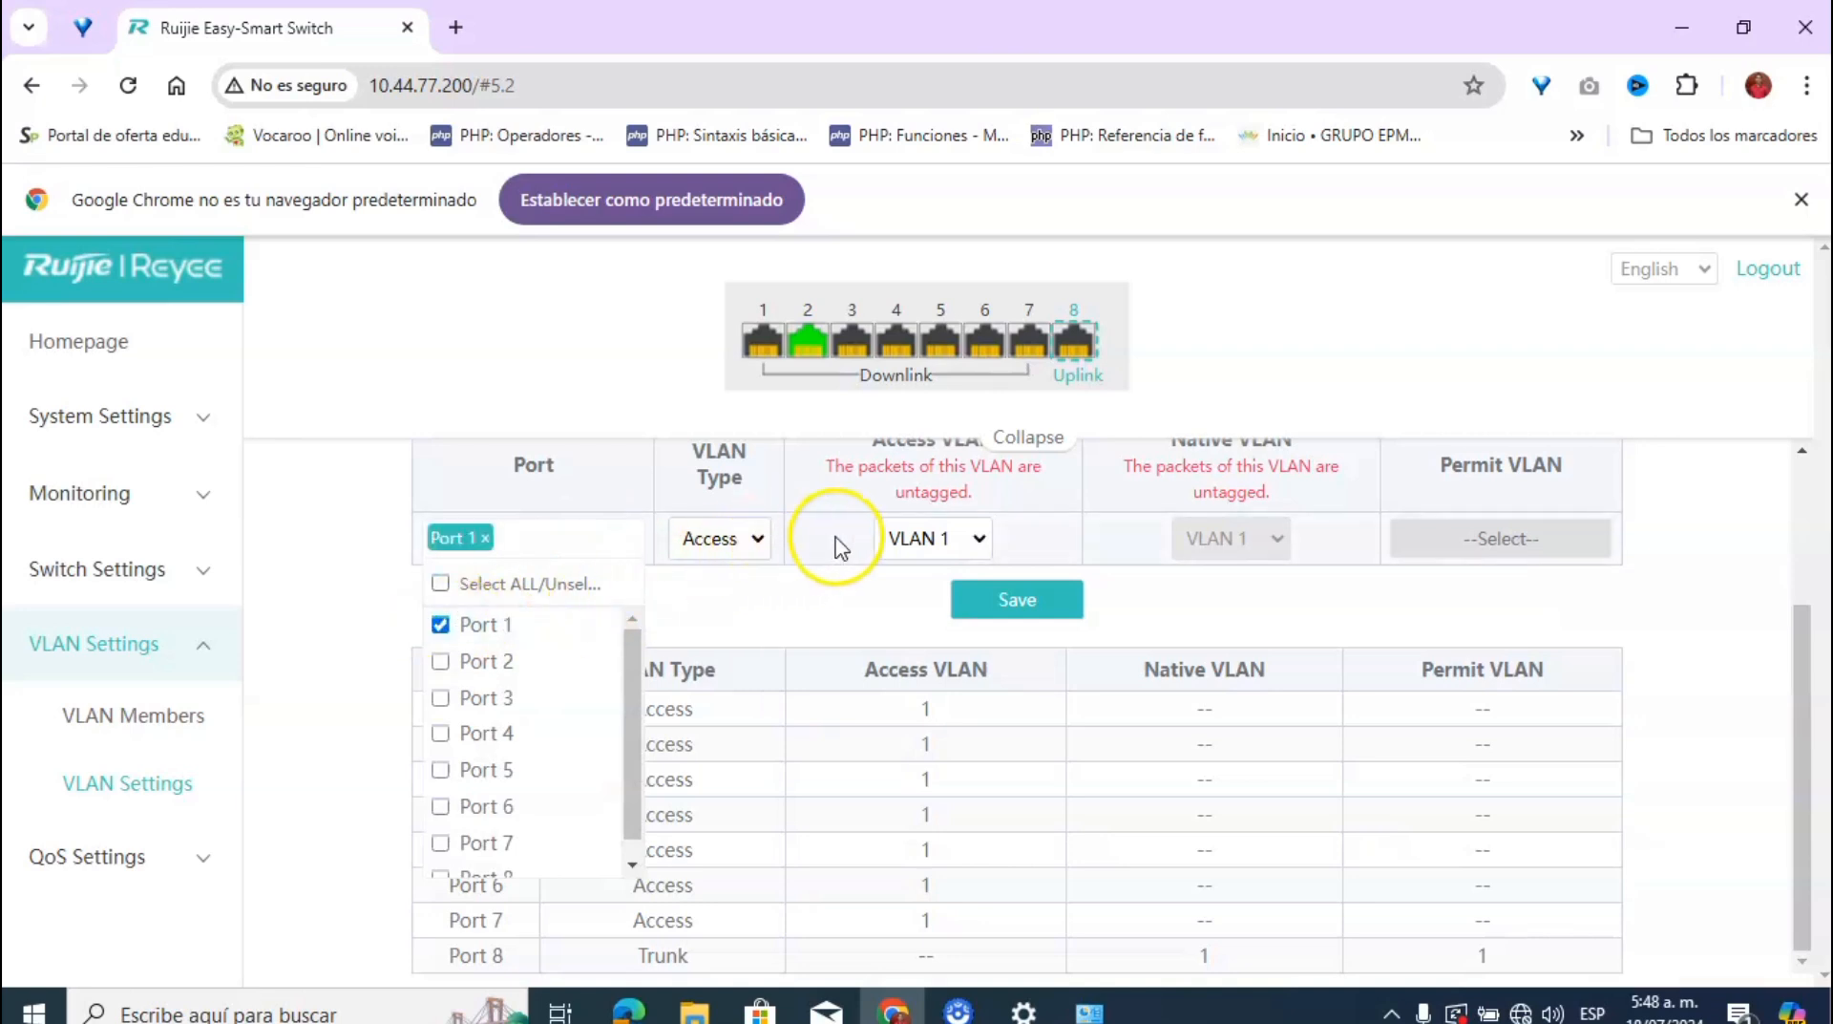
left_click(971, 540)
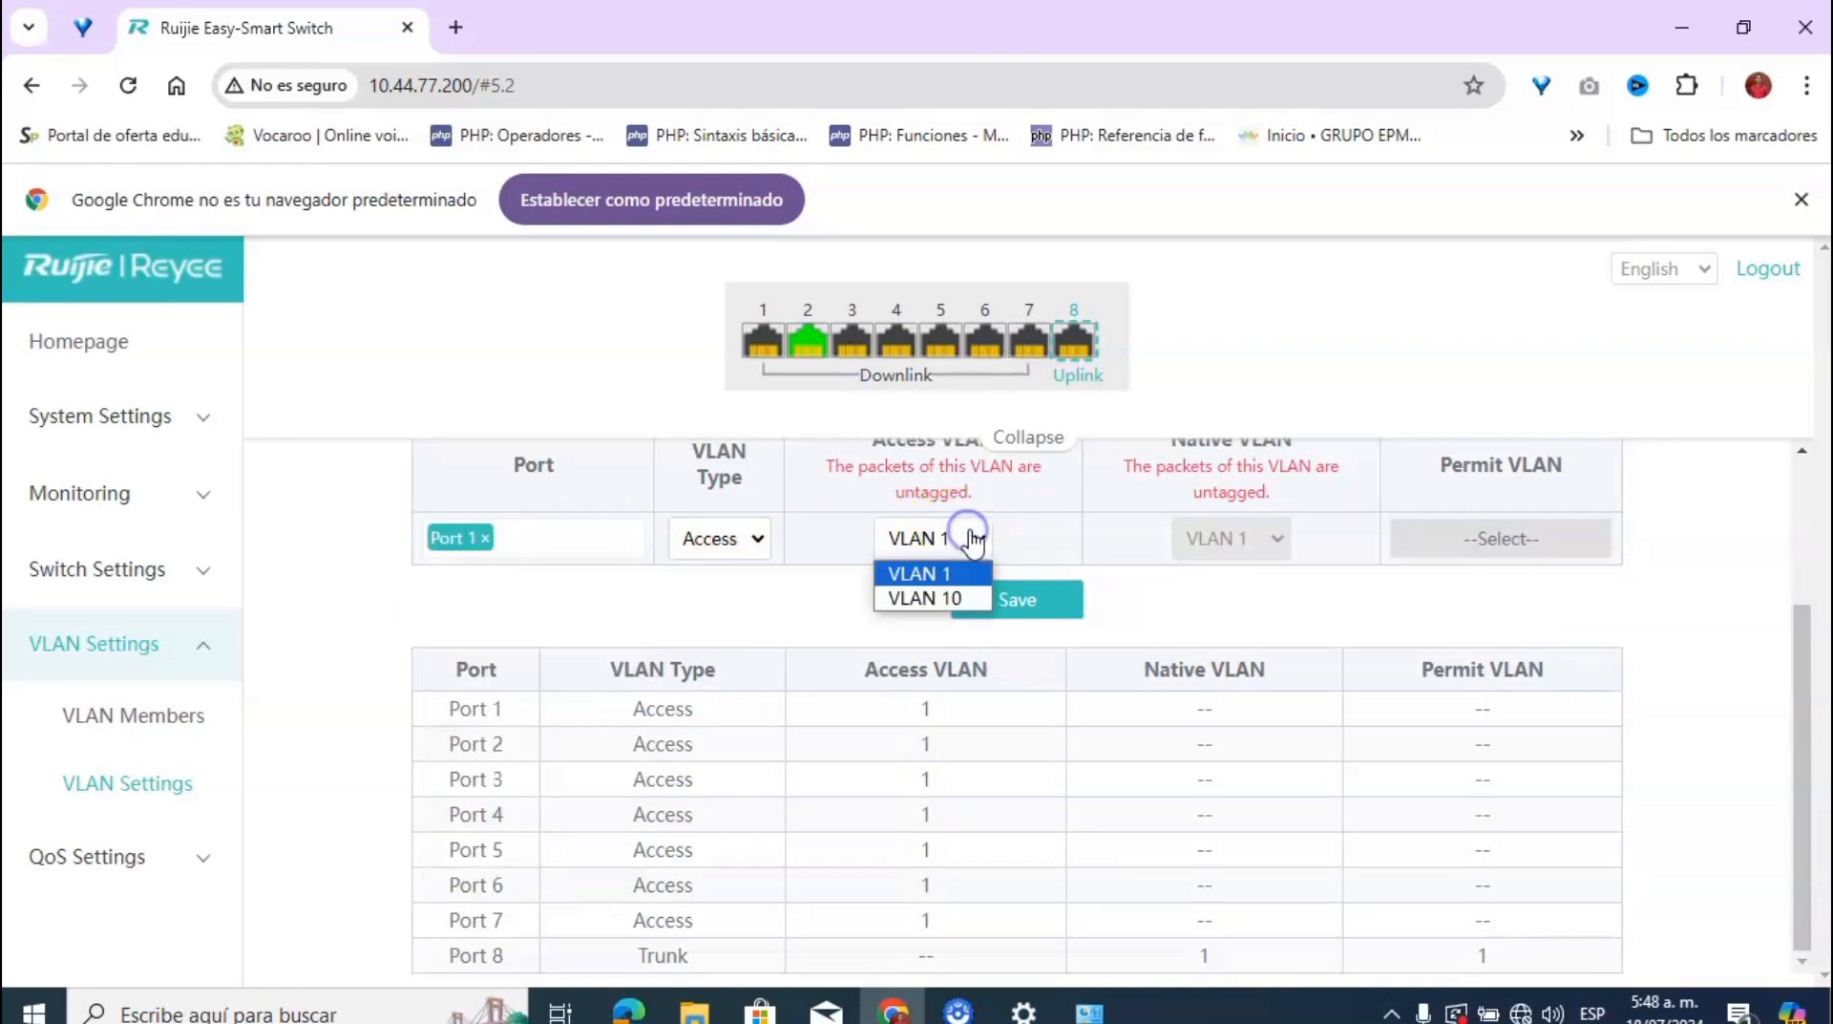
left_click(945, 597)
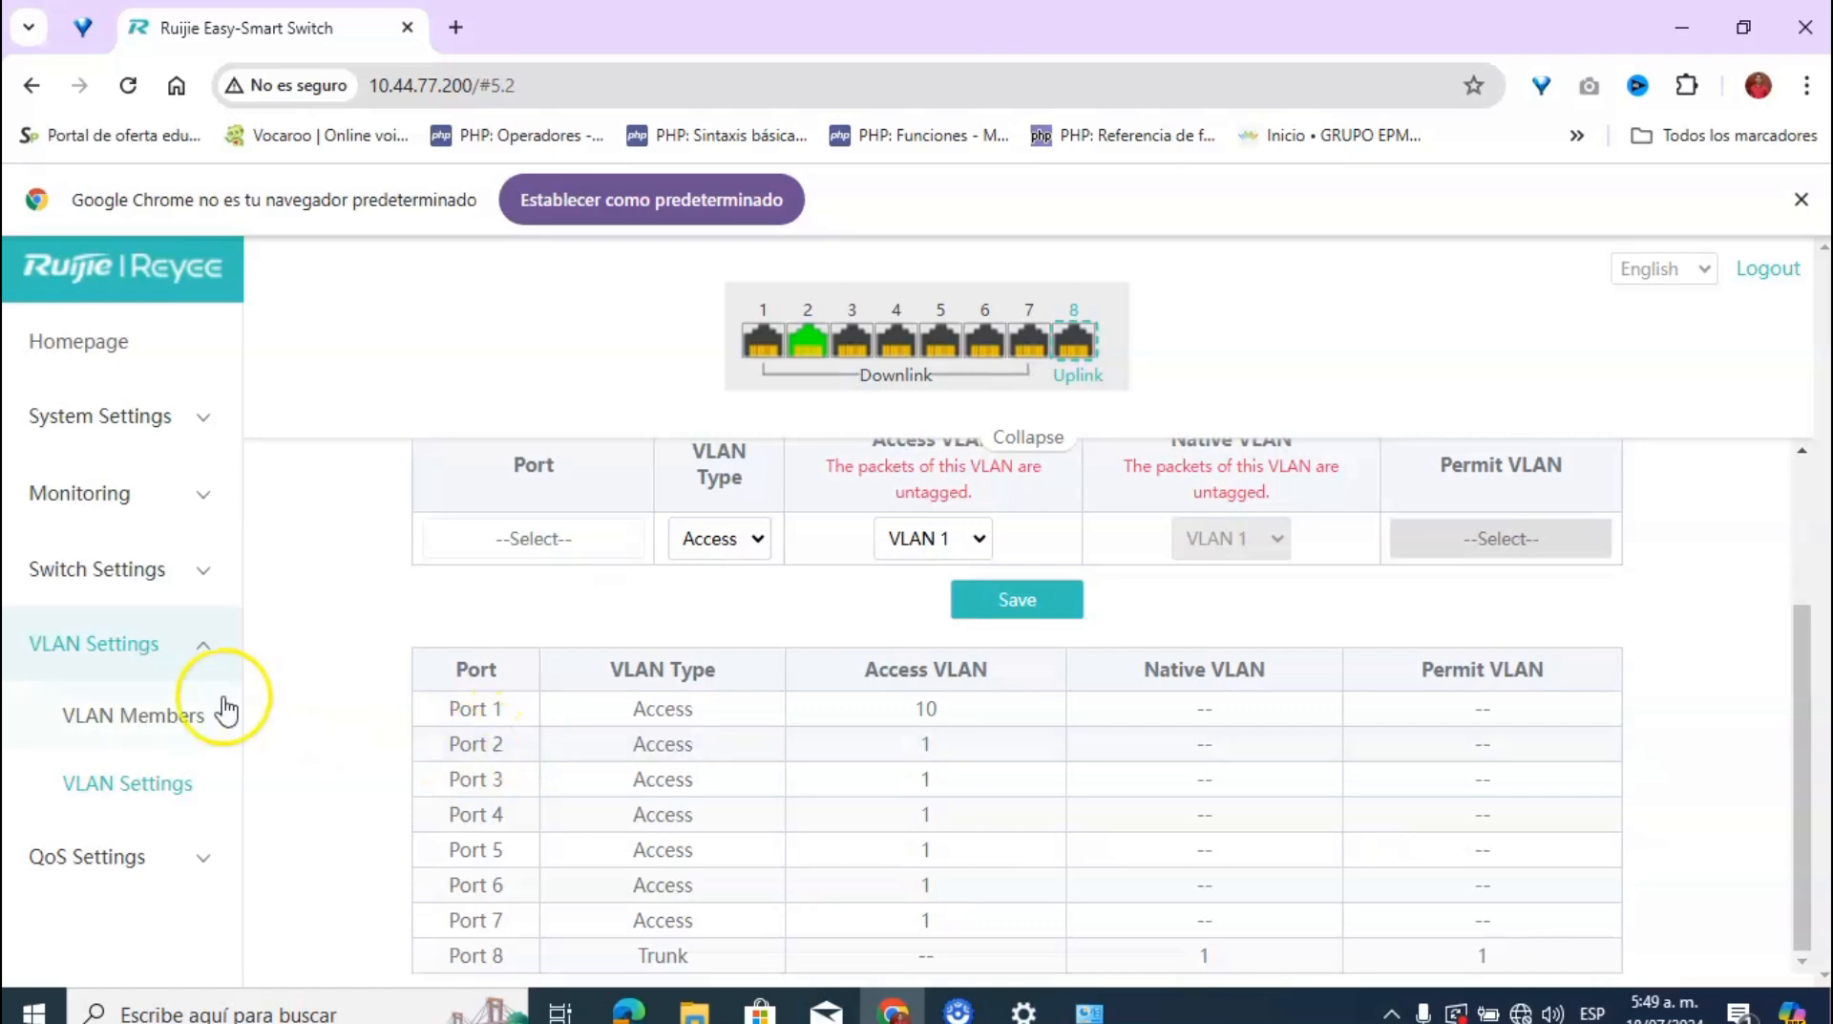
Step: Add VLAN 20 on the VLAN Members page alongside VLANs 1 and 10
left_click(162, 723)
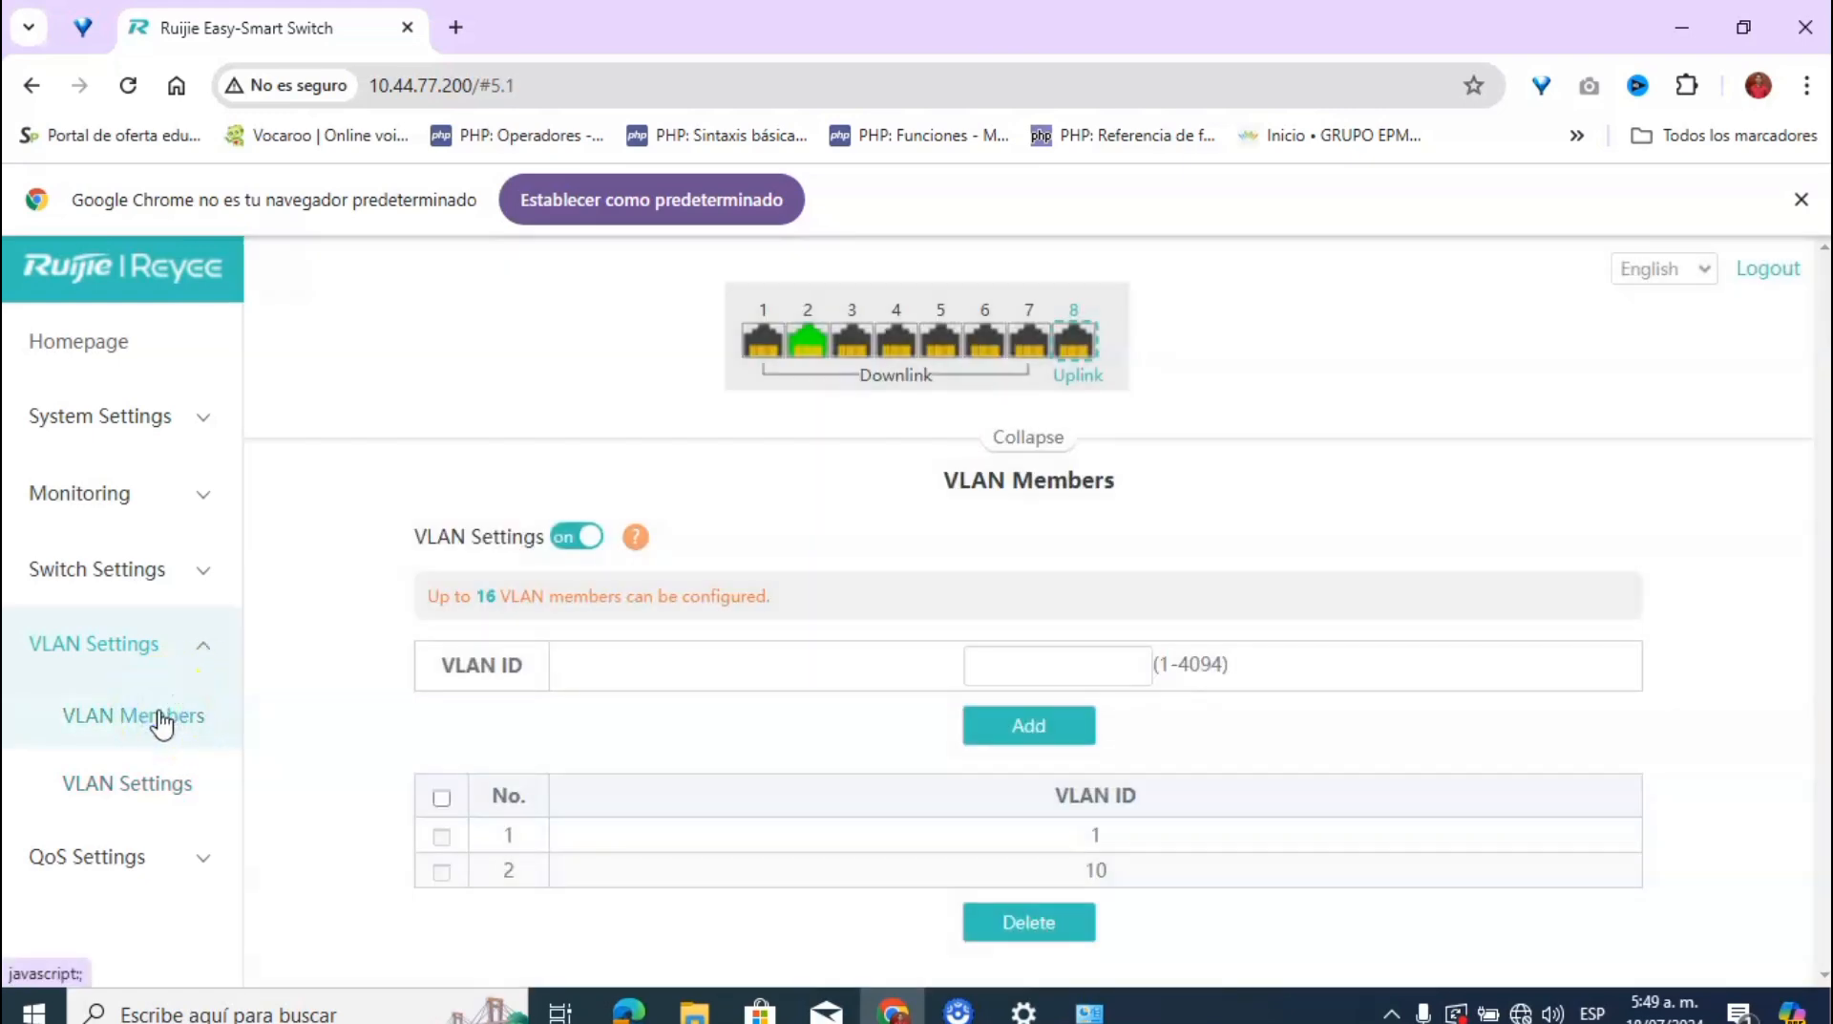
left_click(1040, 655)
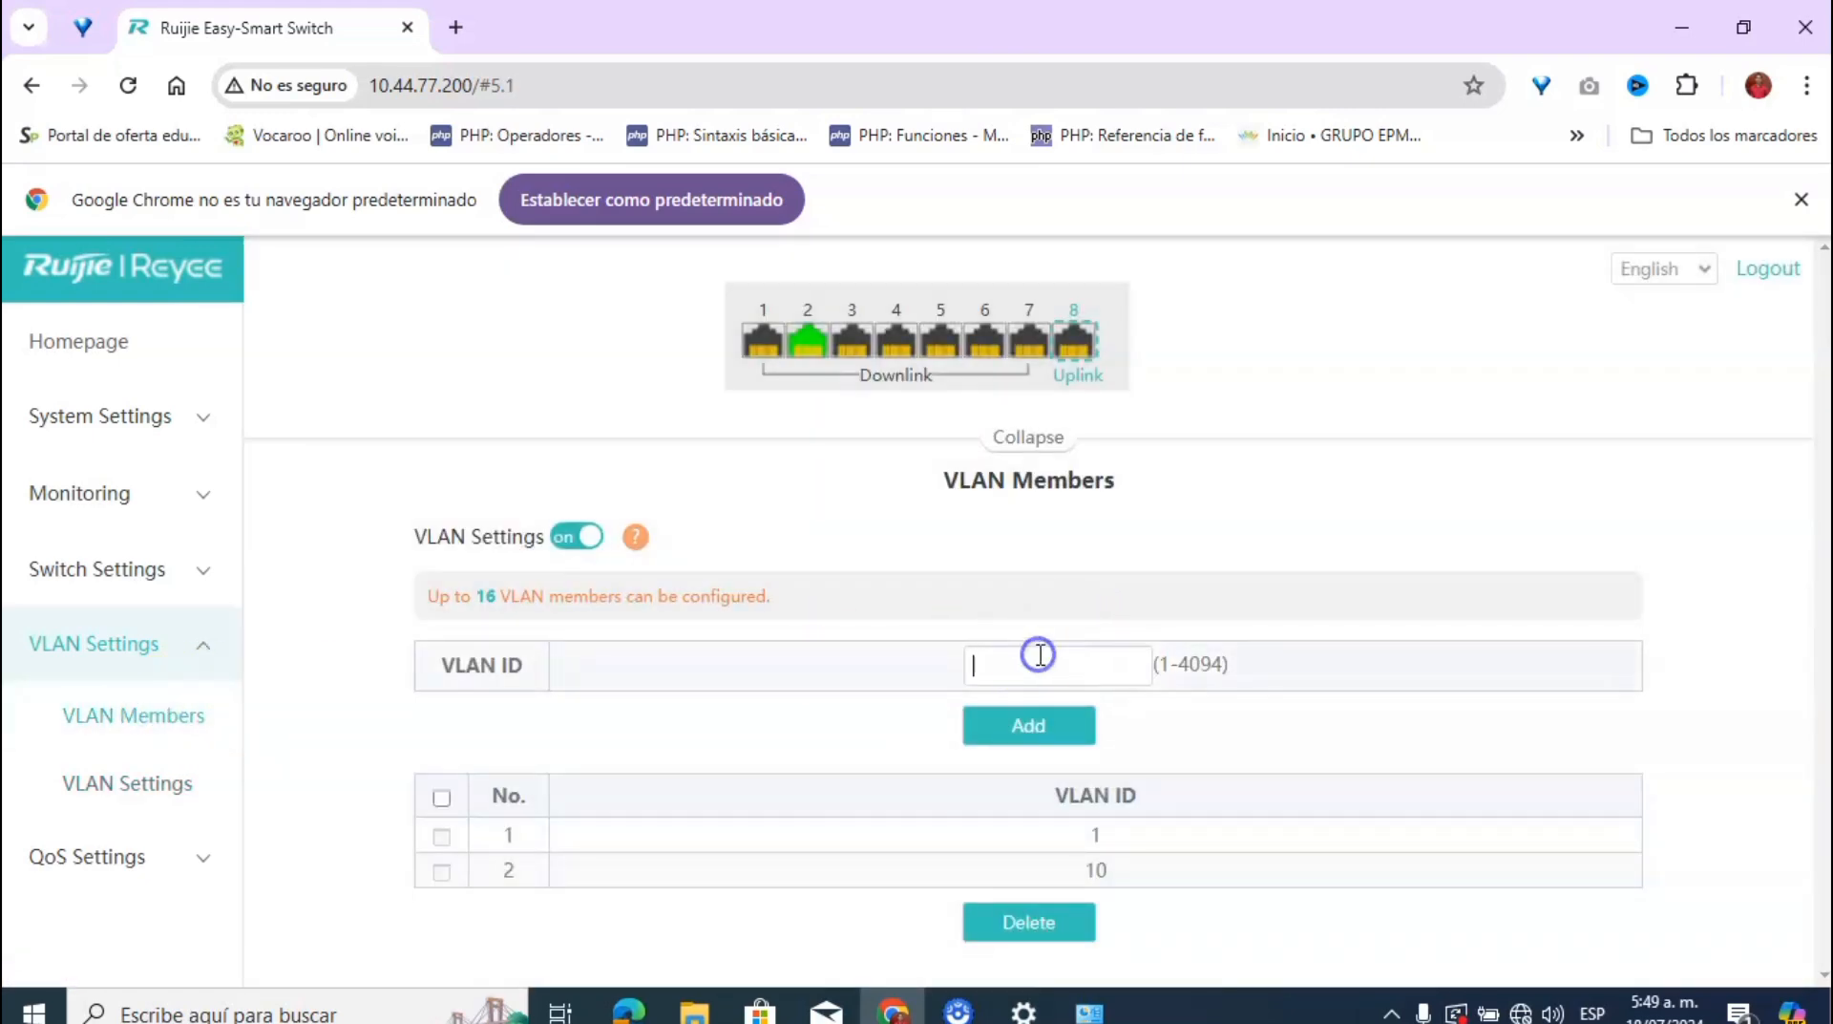
type("20")
left_click(1003, 723)
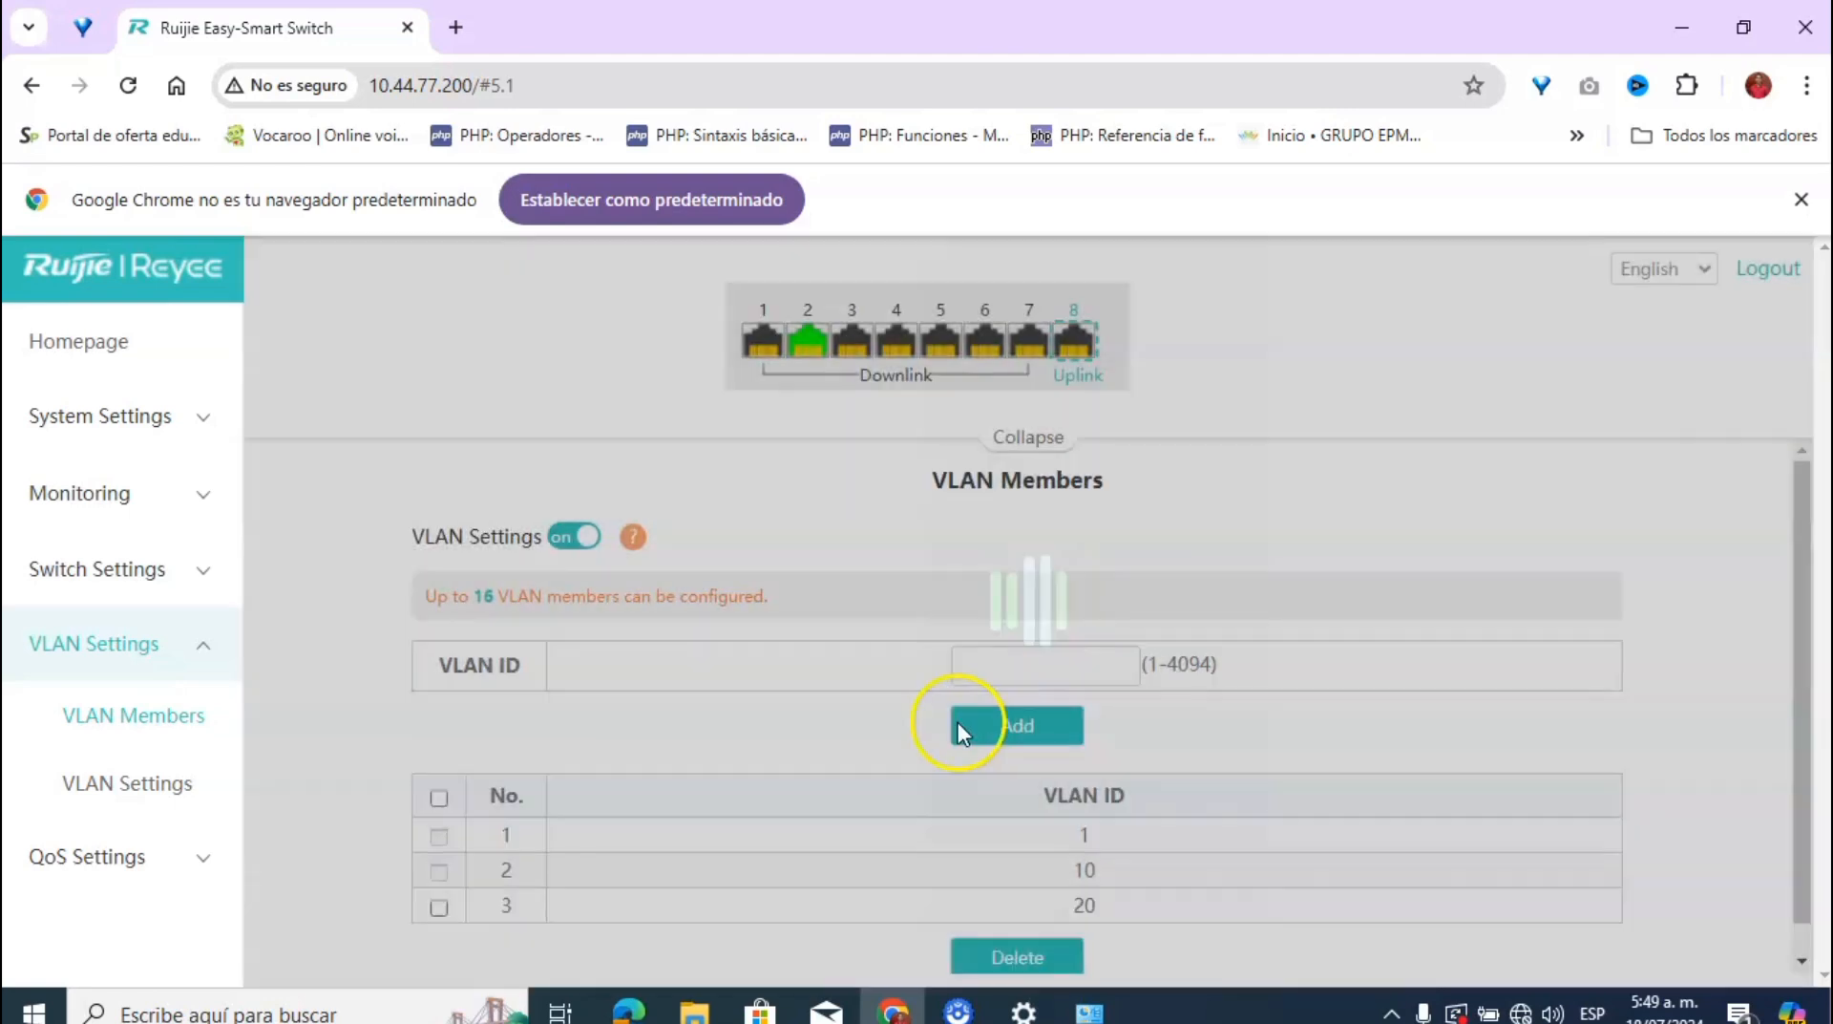
left_click(141, 802)
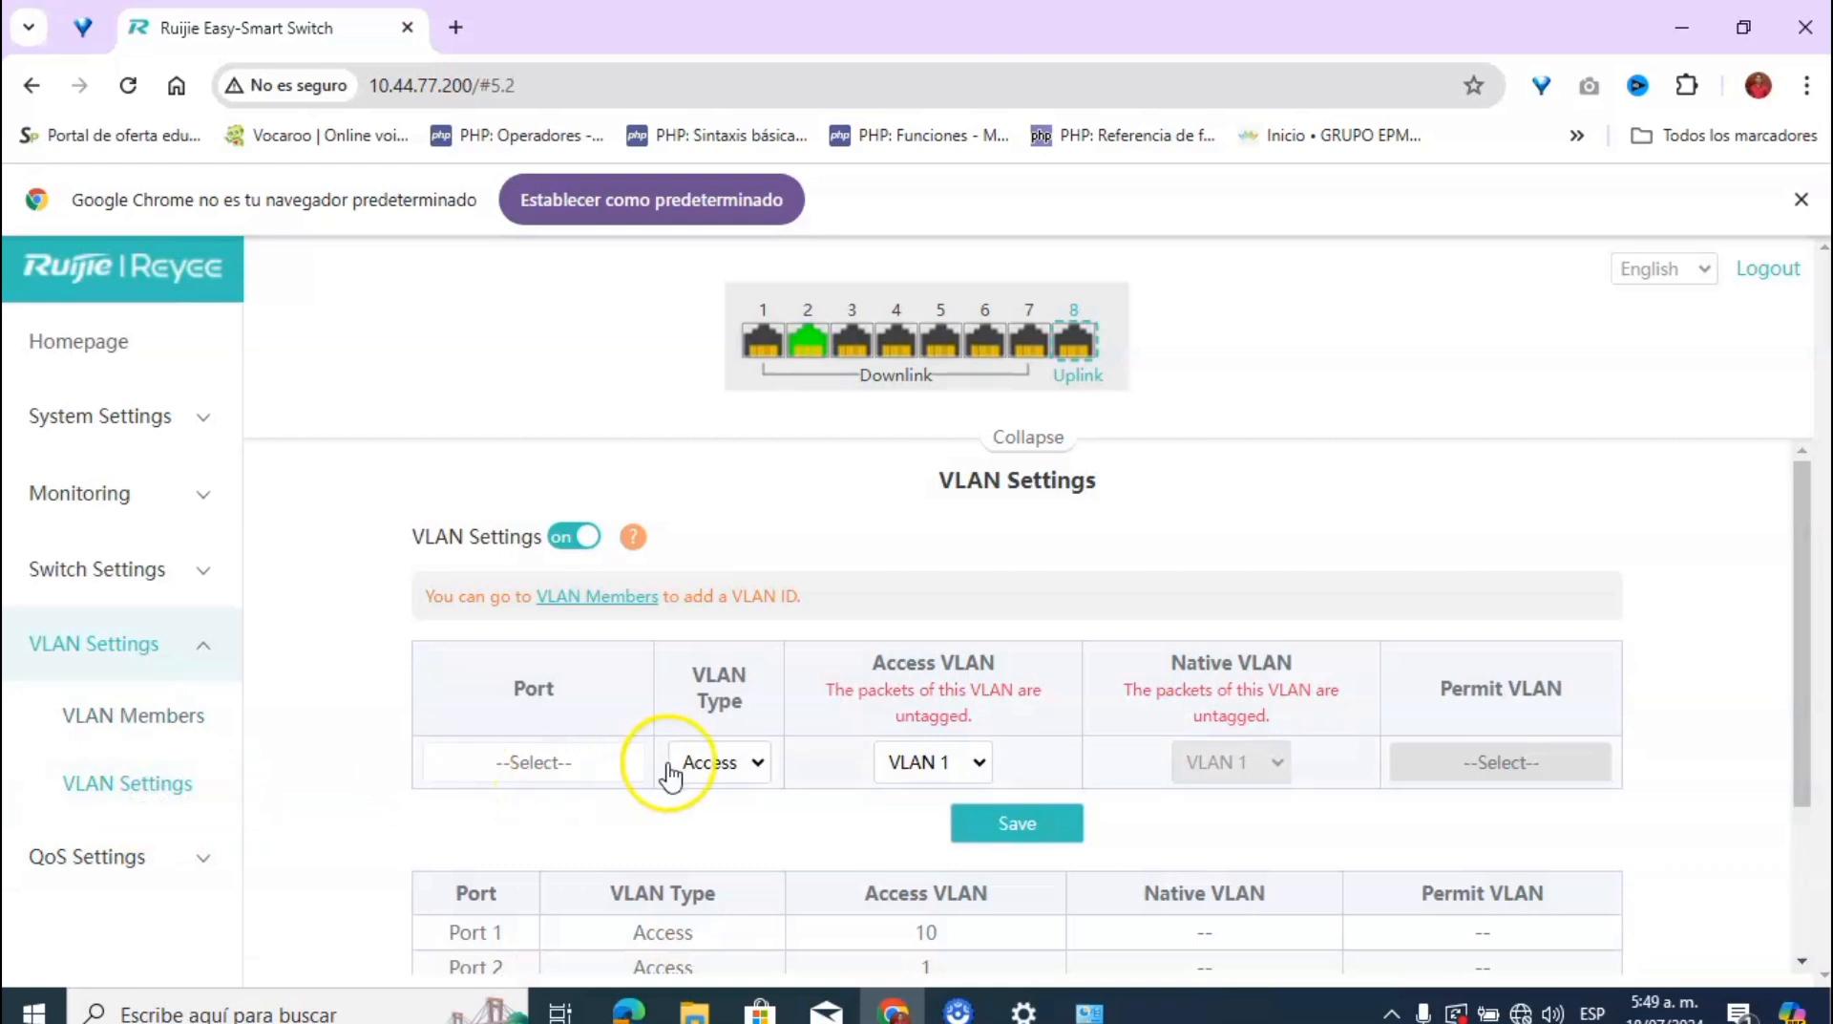
Step: Set Port 2 to VLAN type Access with Access VLAN 20 and save it
left_click(571, 762)
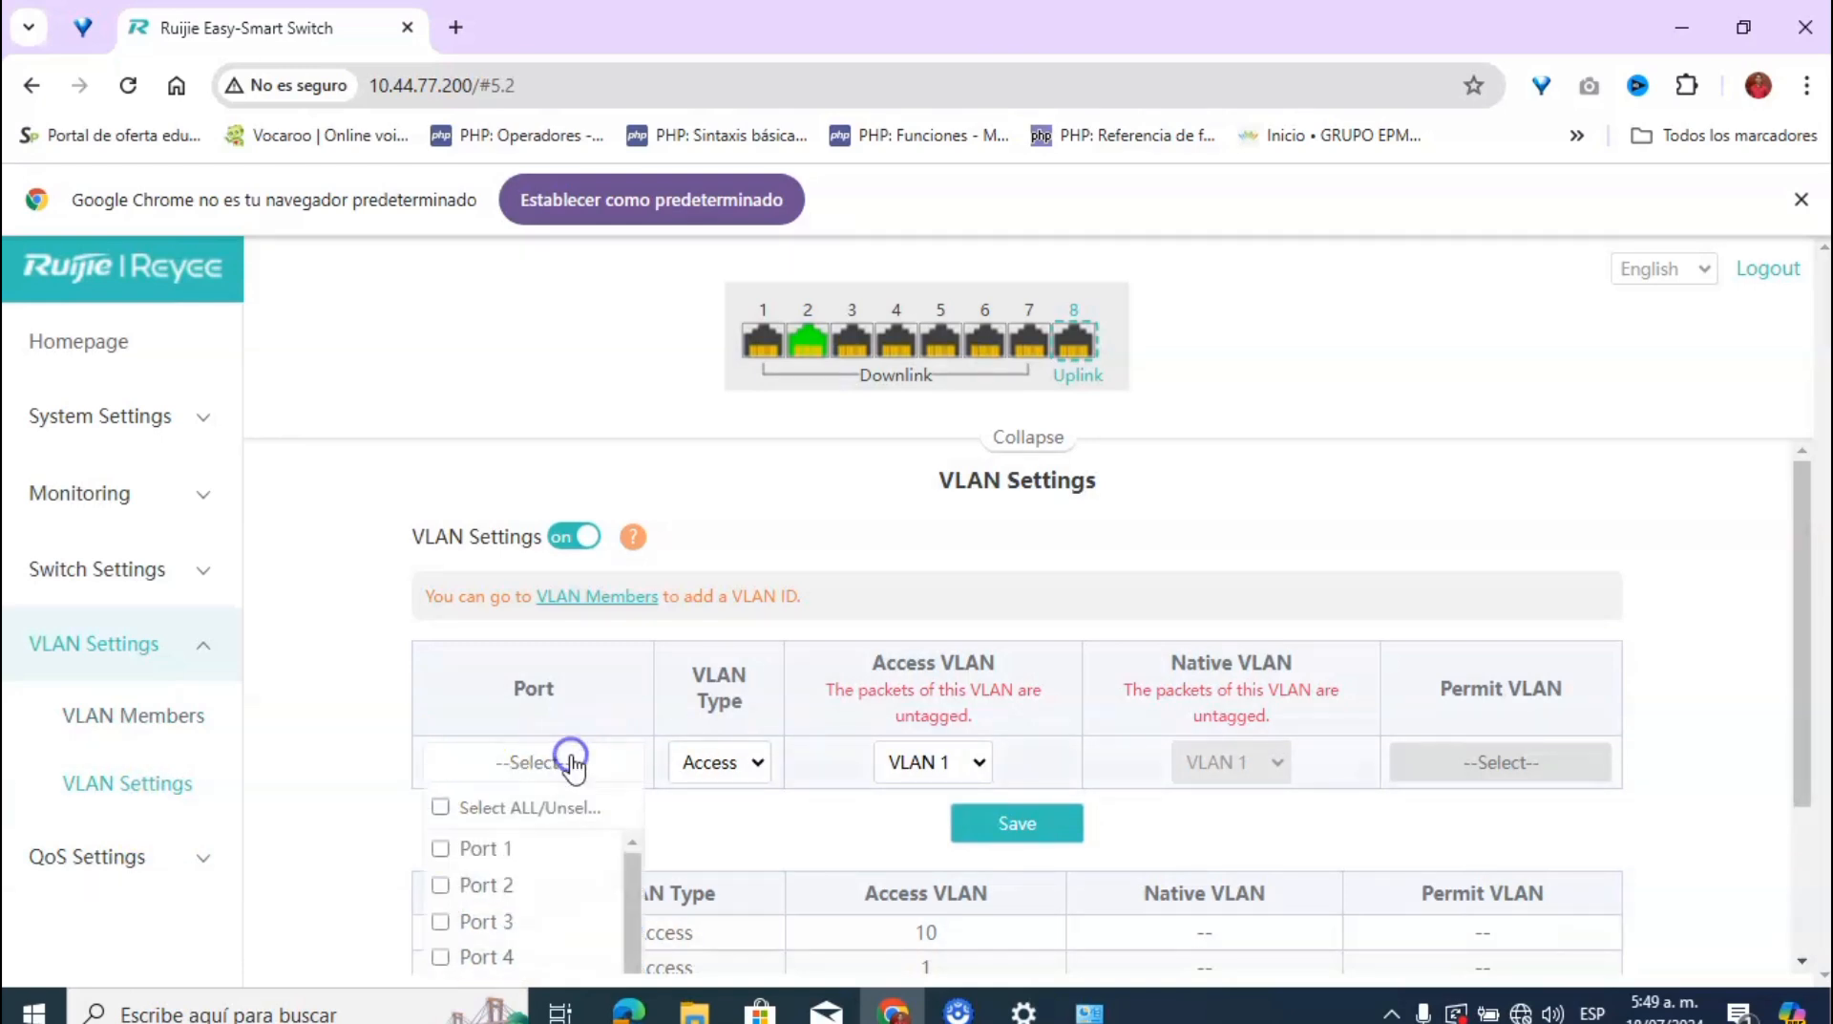
left_click(544, 882)
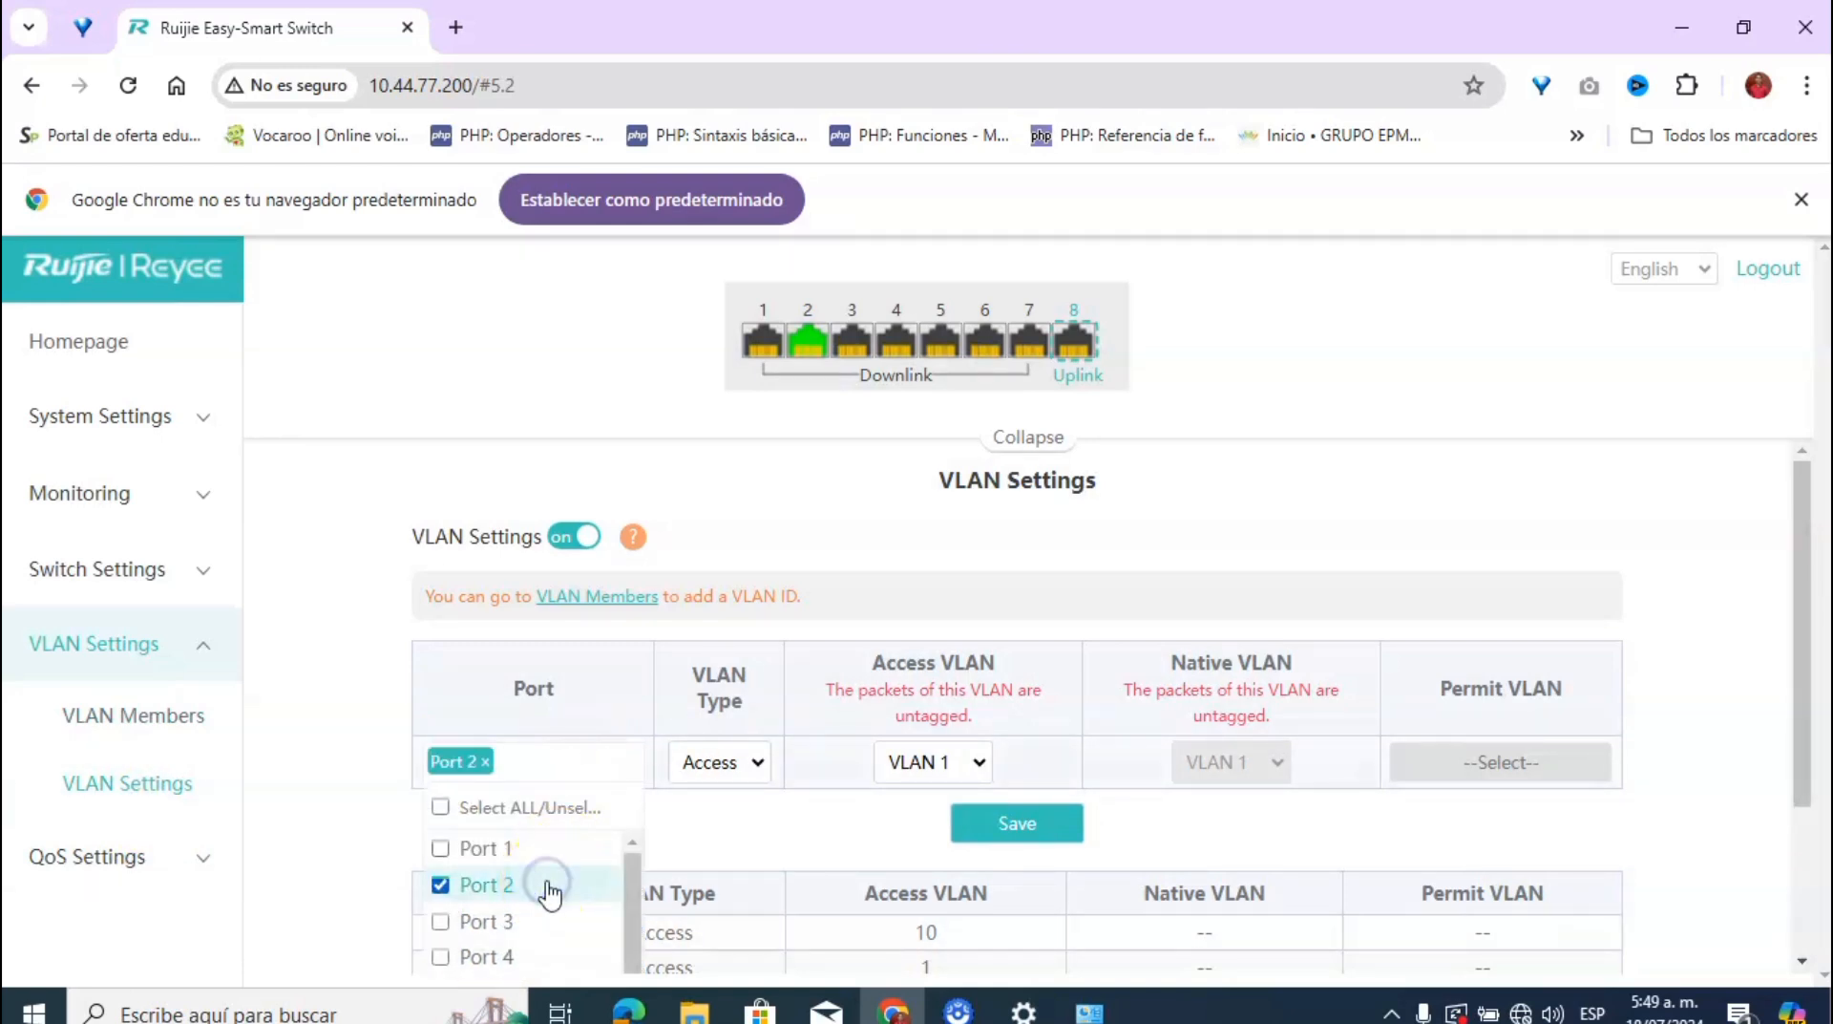
left_click(736, 762)
left_click(738, 761)
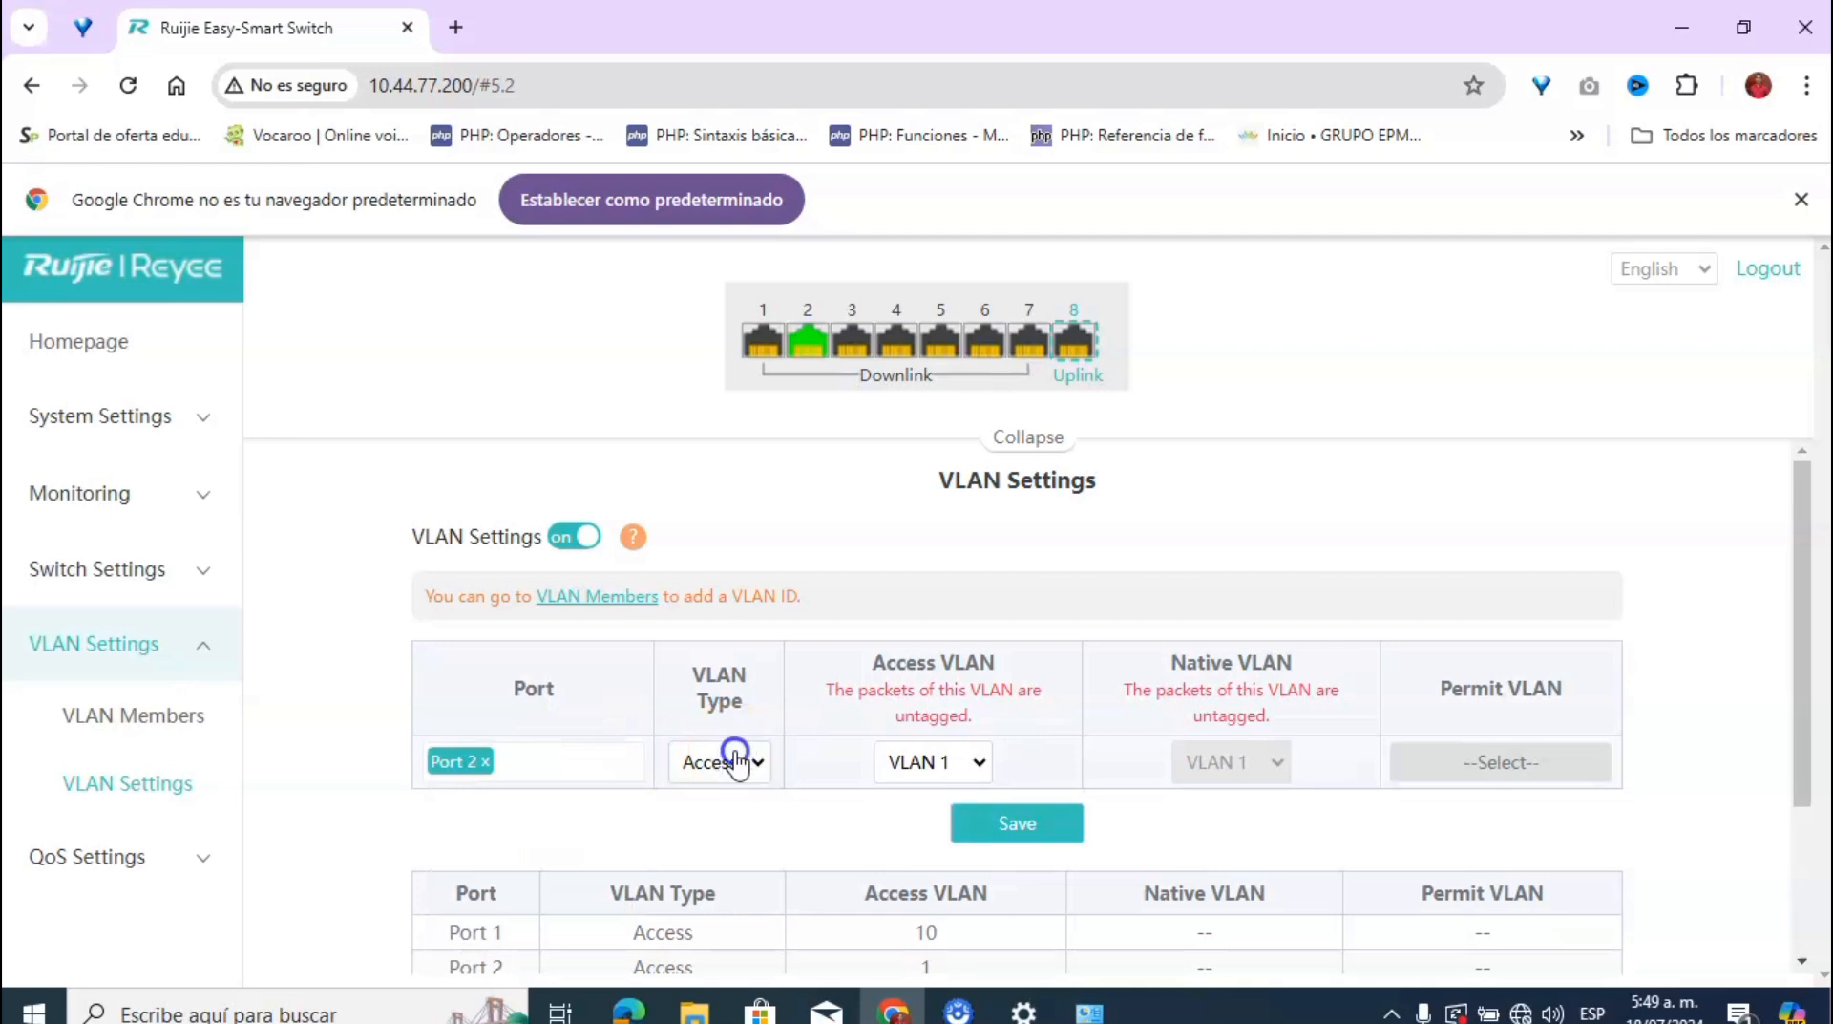
left_click(980, 761)
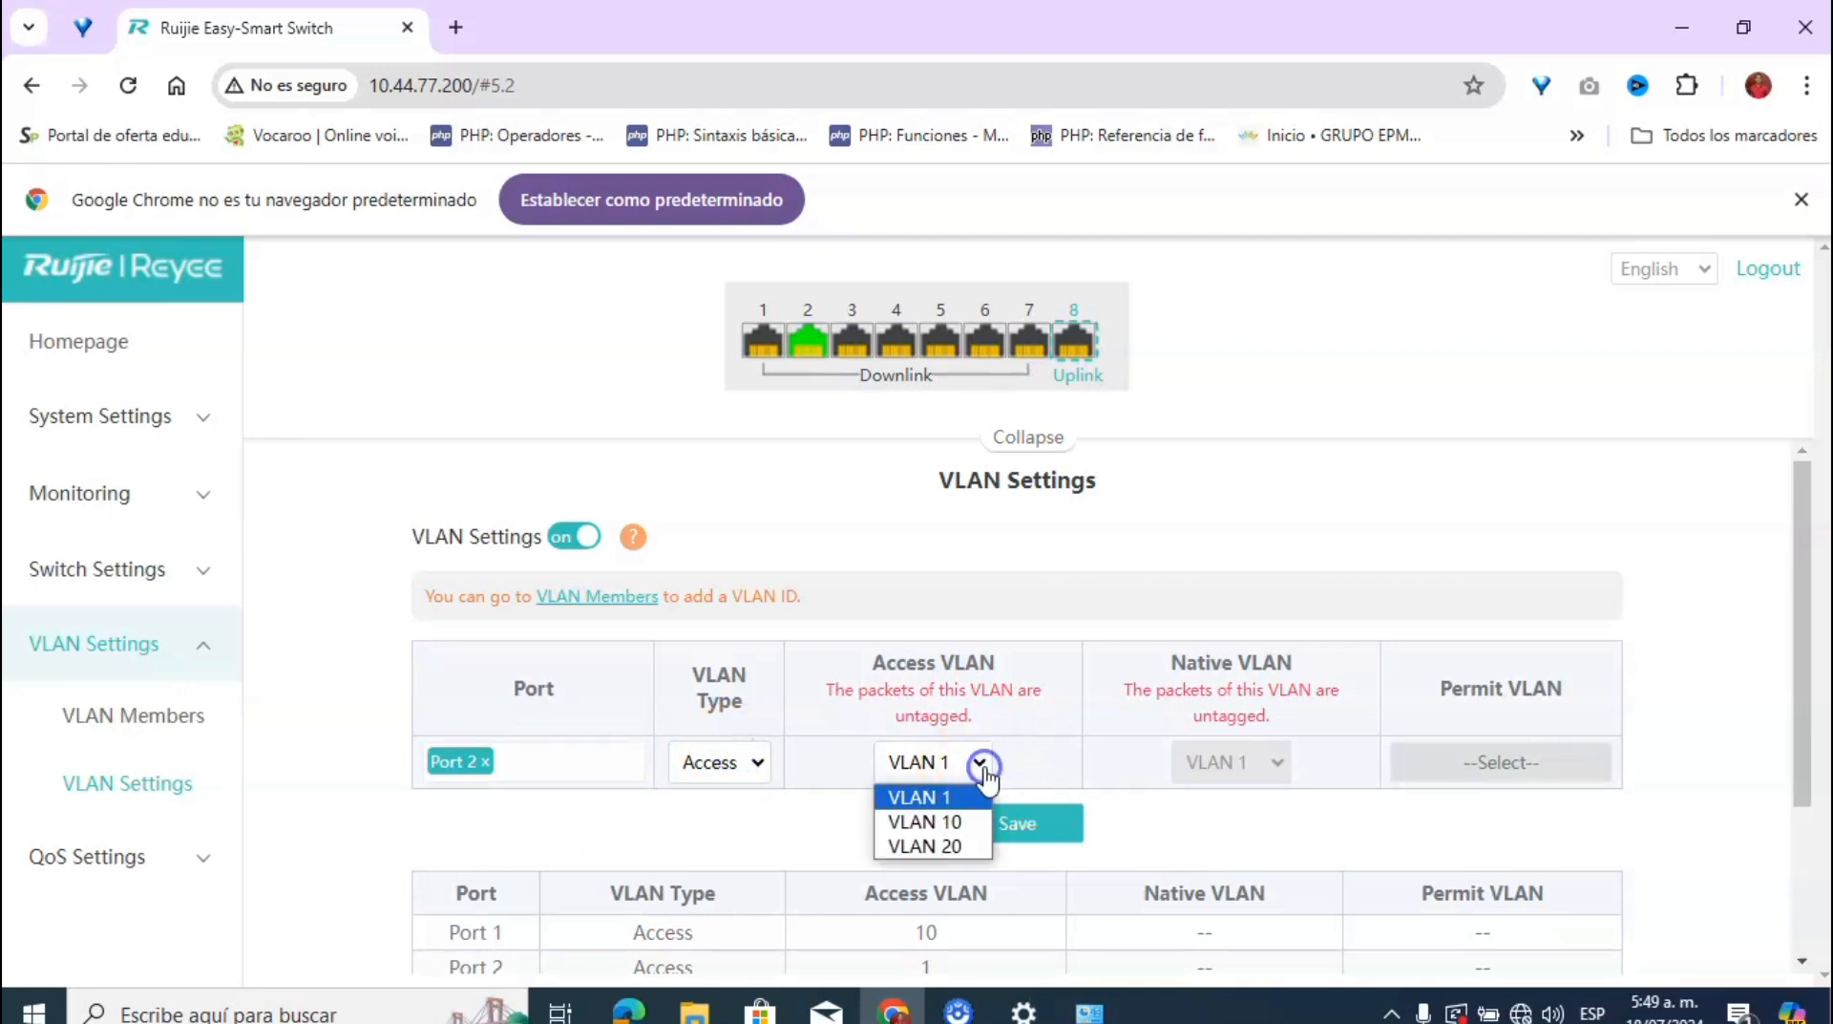
left_click(962, 840)
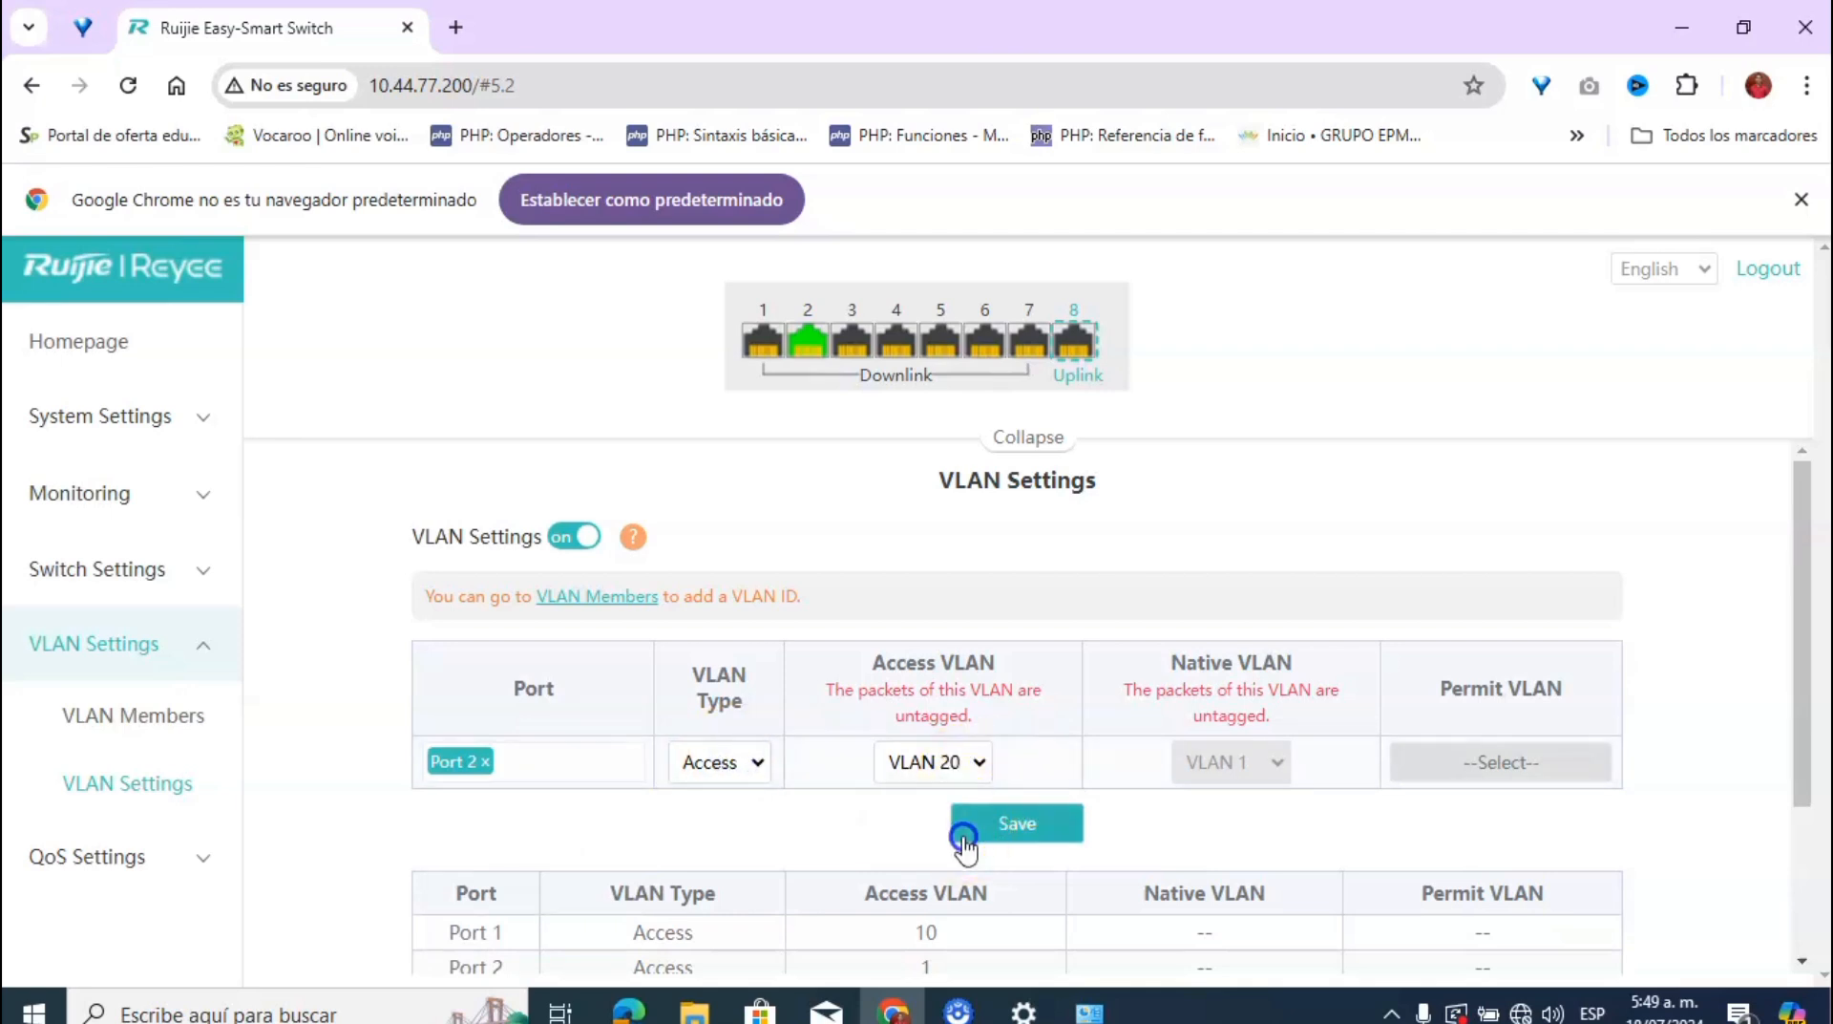
left_click(999, 838)
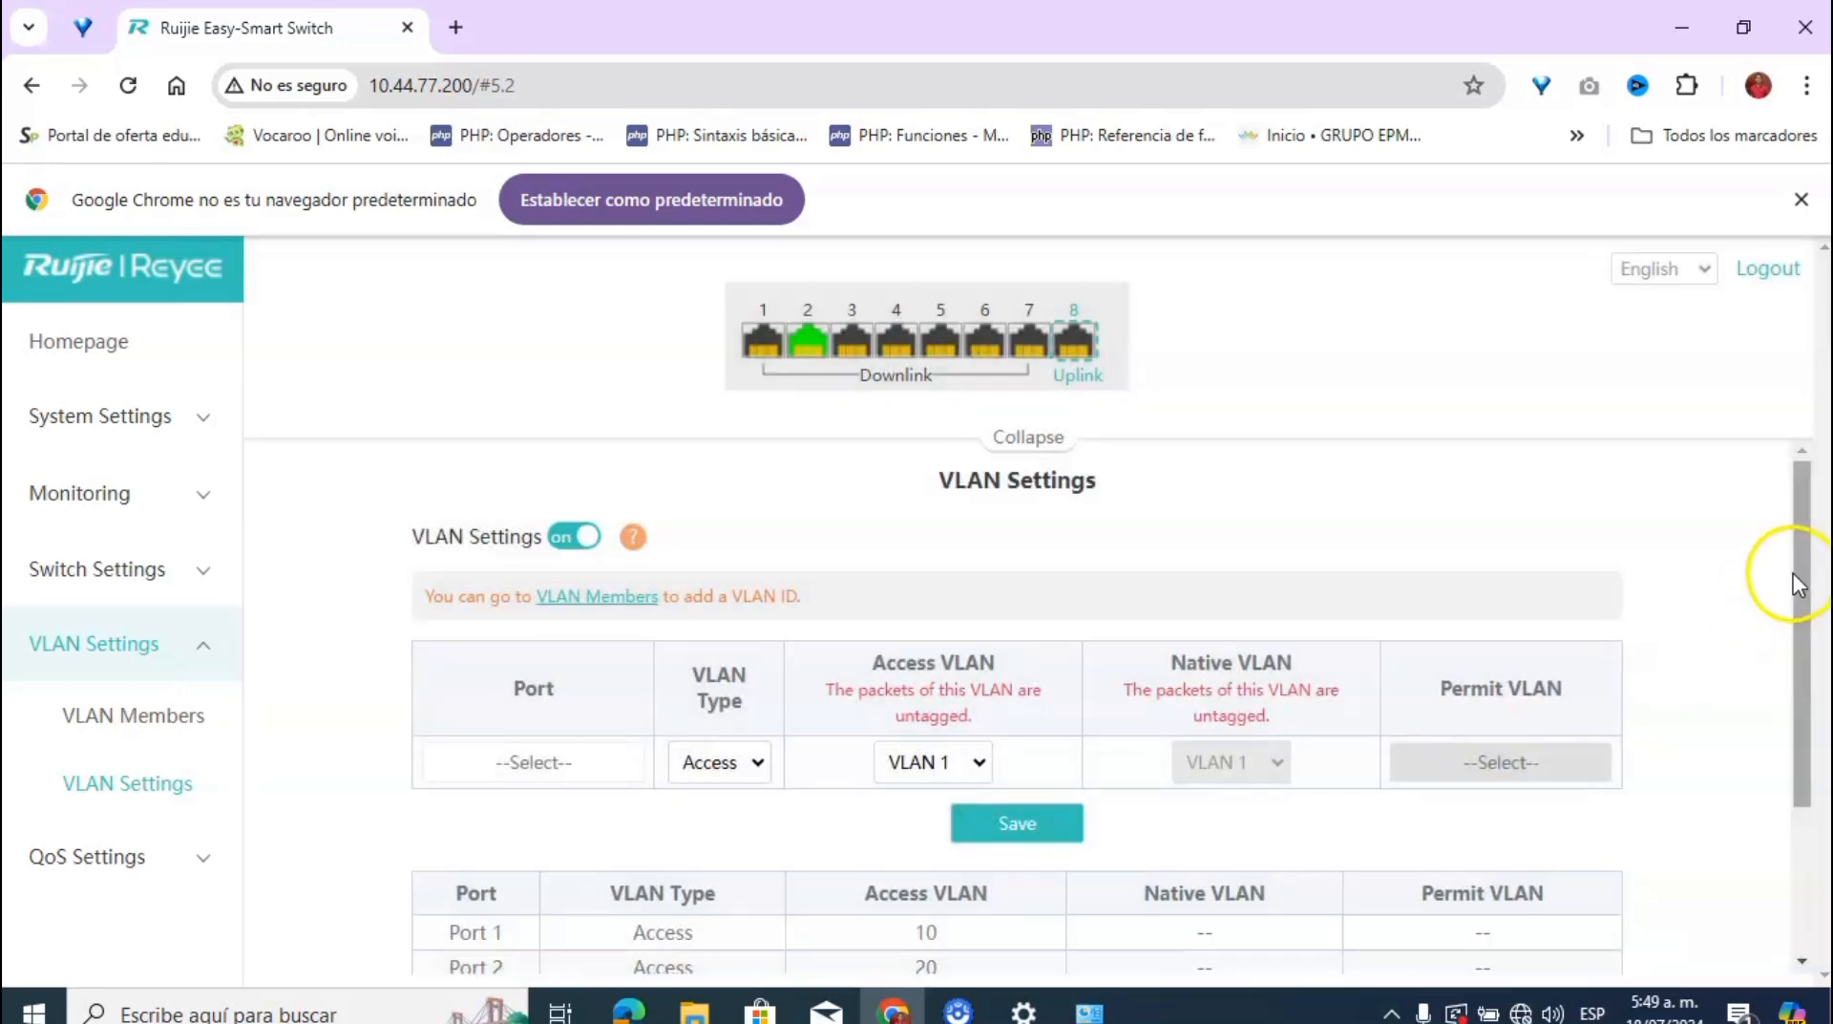
left_click_drag(1800, 569, 1786, 647)
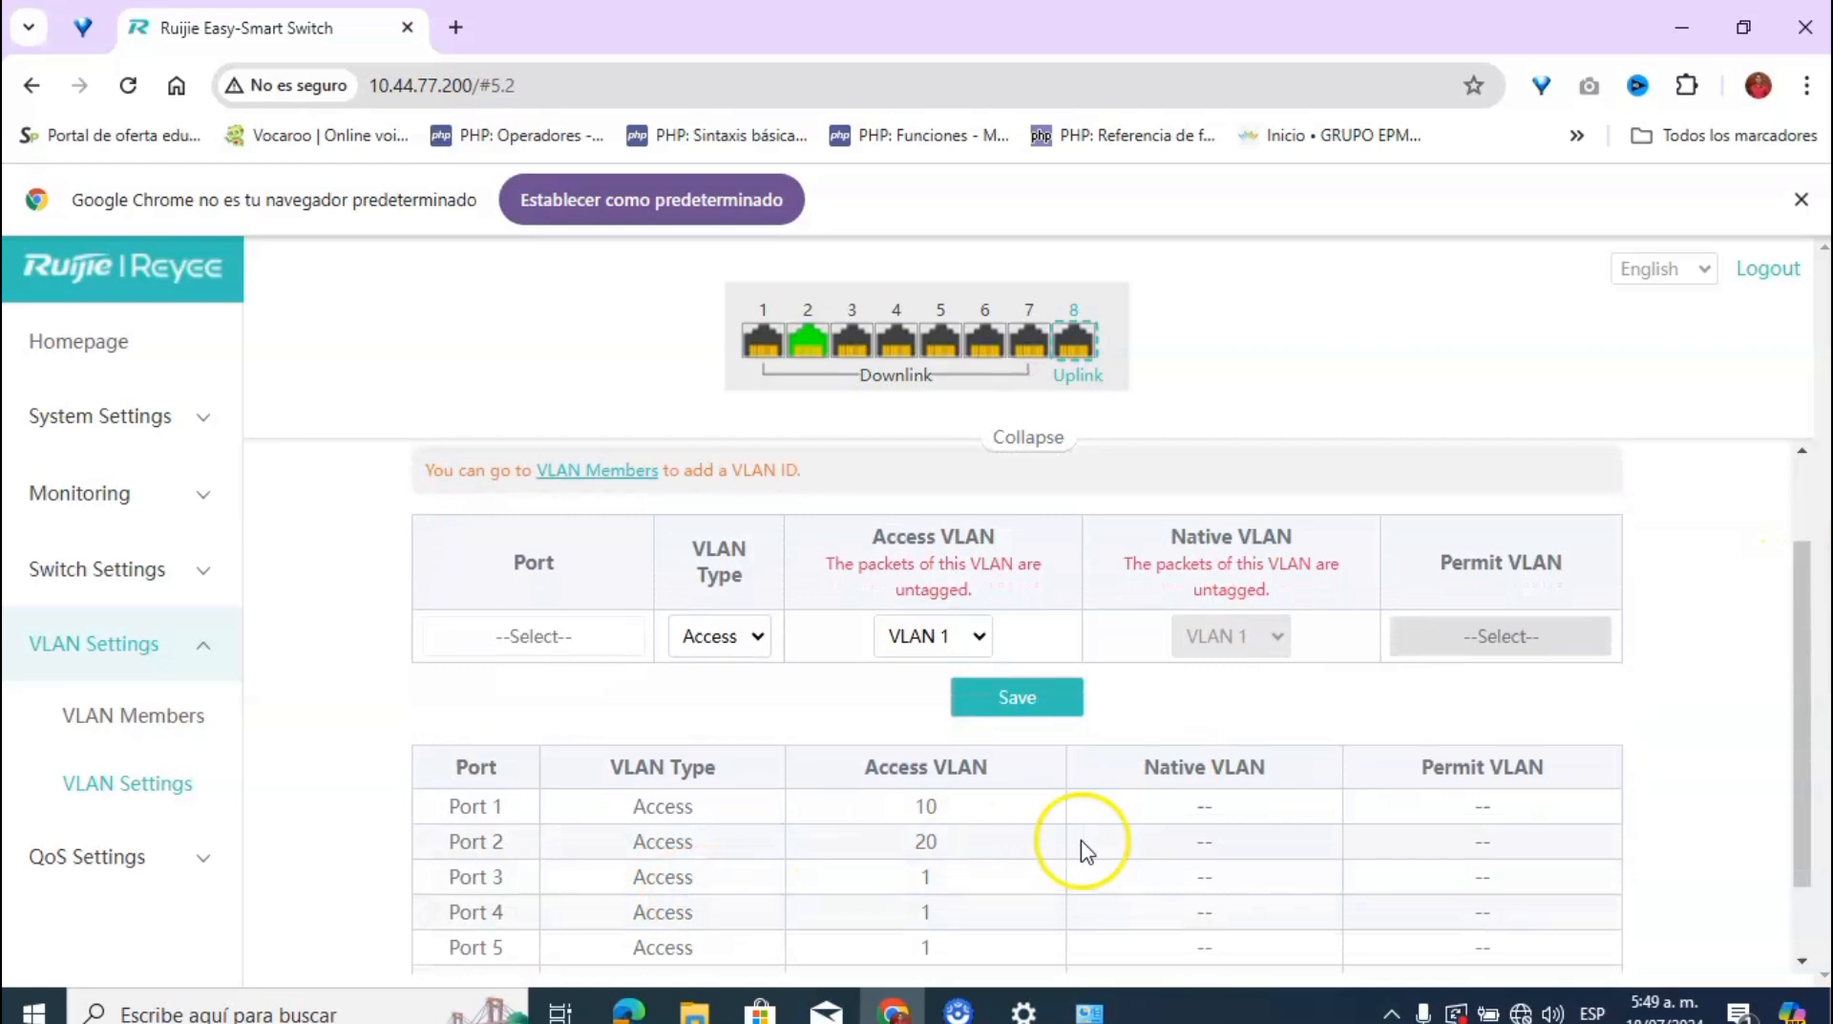